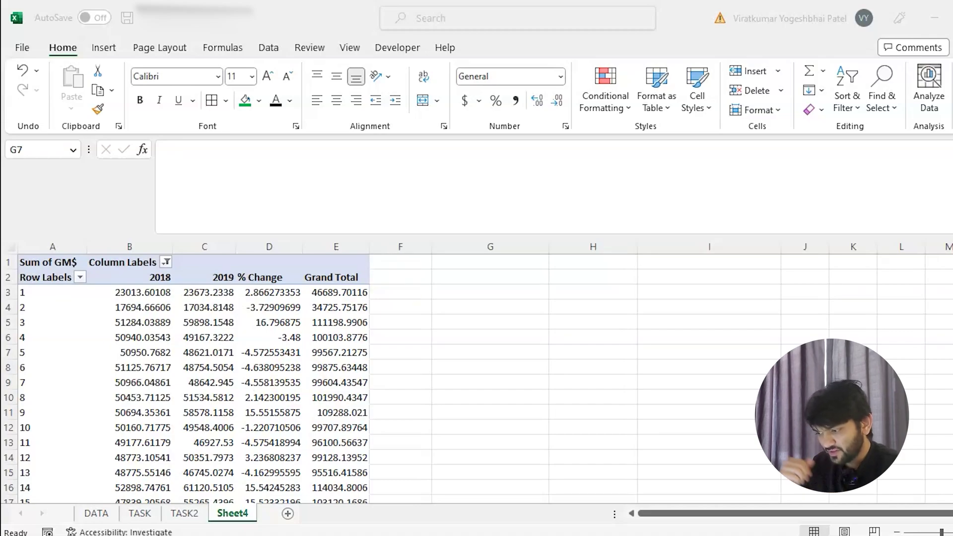
# Step: Create a copy of Sheet4 at the end of the workbook
pyautogui.click(240, 518)
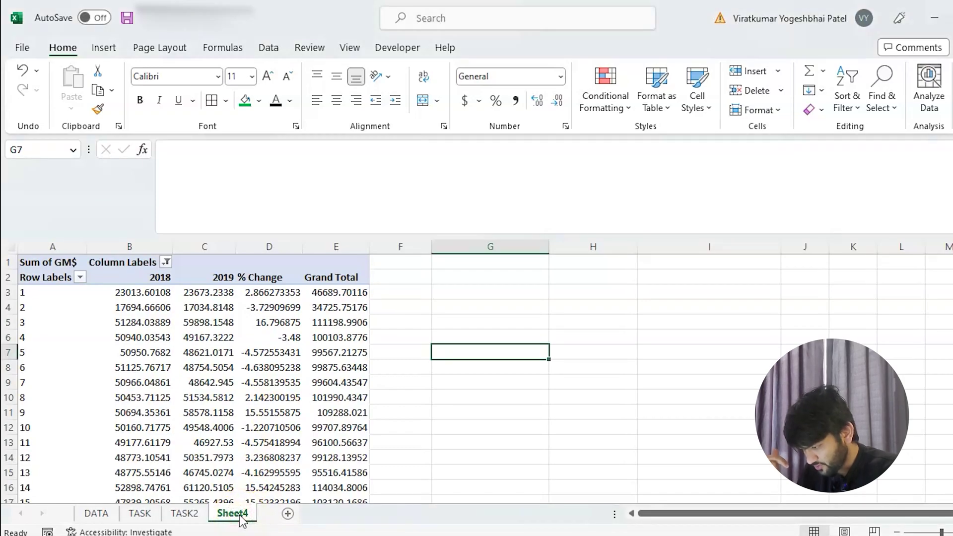
pyautogui.rightClick(240, 517)
pyautogui.click(304, 371)
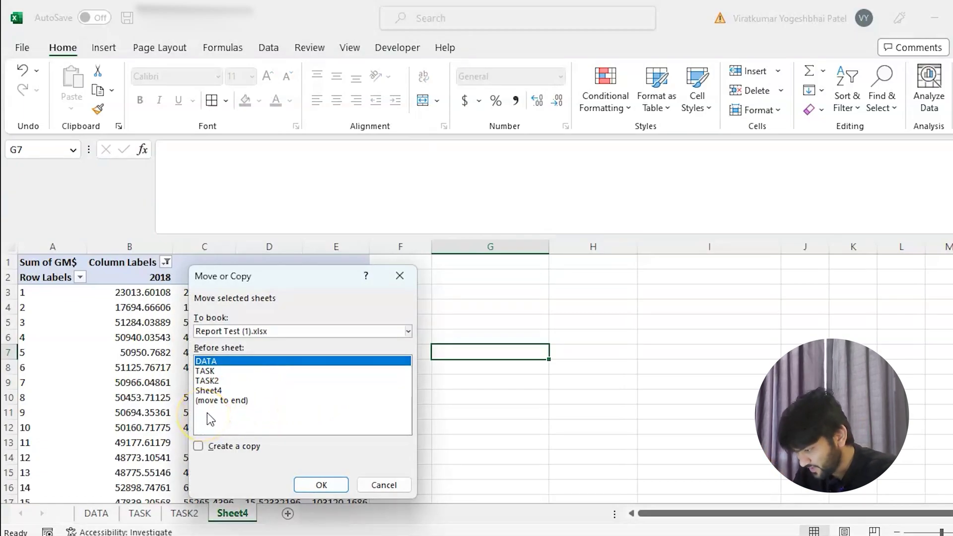
pyautogui.click(222, 401)
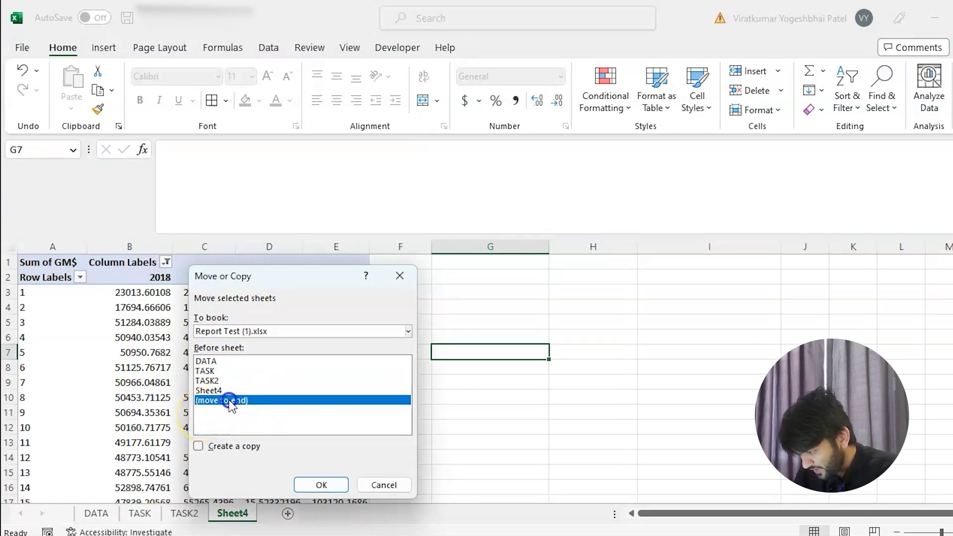
pyautogui.click(199, 446)
pyautogui.click(309, 484)
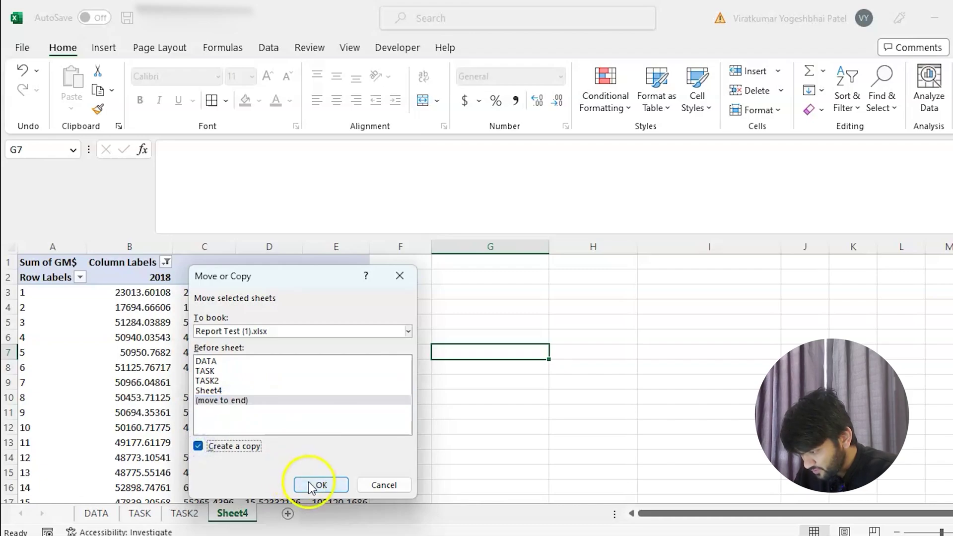
# Step: Duplicate the Sheet4 (2) worksheet and place the copy at the end of the workbook
pyautogui.rightClick(298, 514)
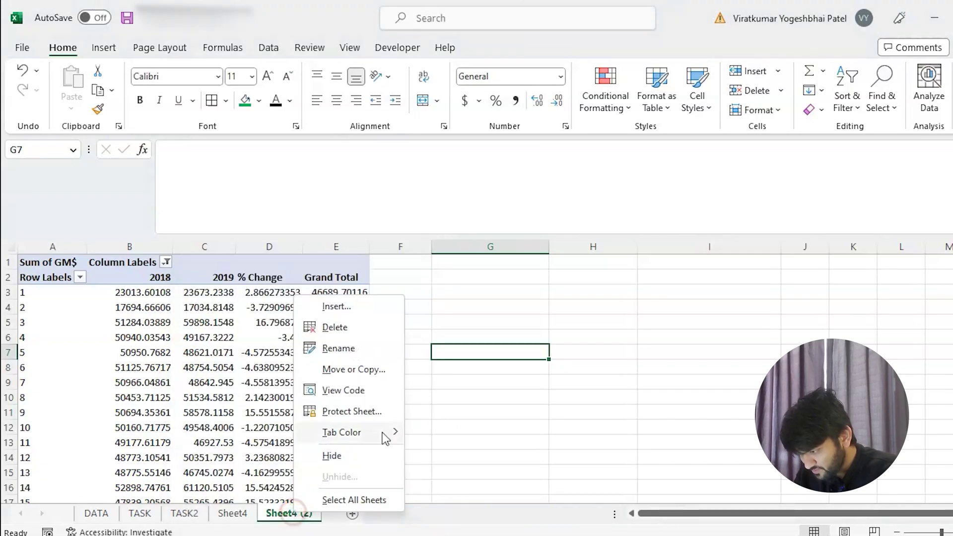
pyautogui.click(358, 369)
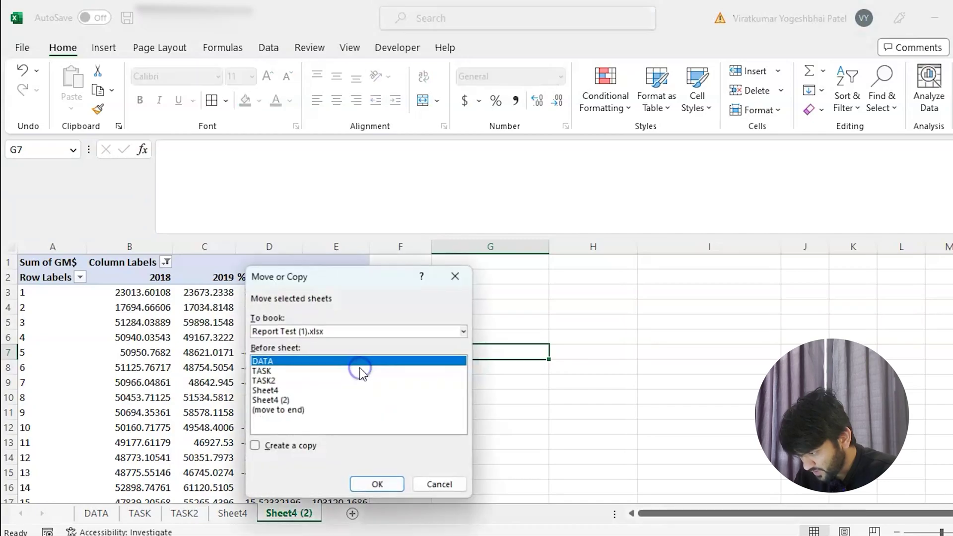
pyautogui.click(268, 409)
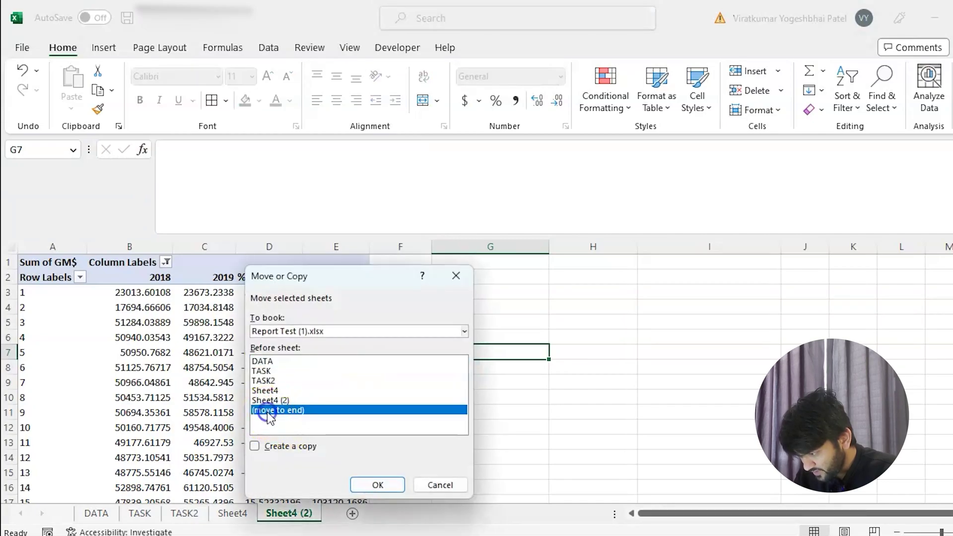
pyautogui.click(254, 446)
pyautogui.click(379, 484)
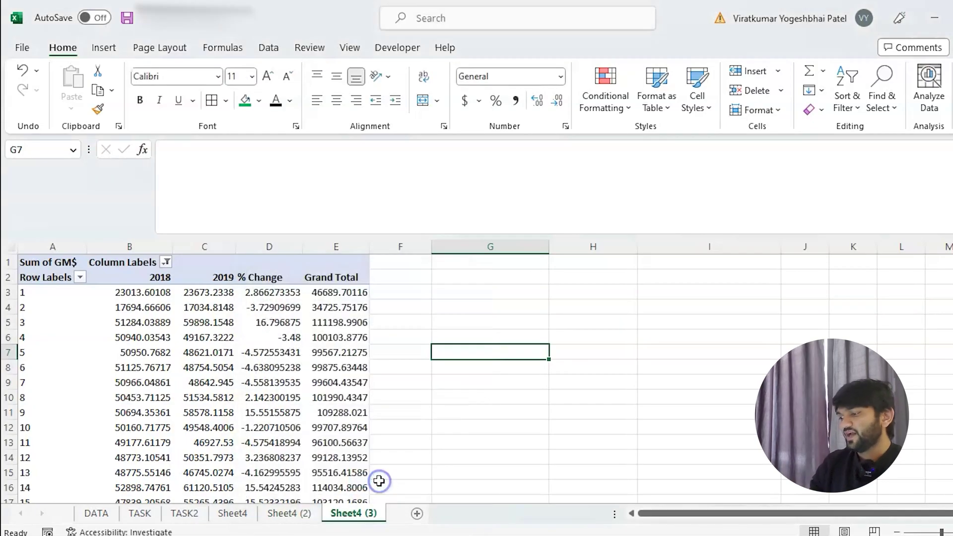
# Step: Delete the "% Change" calculated item from the YEAR field of the pivot table on Sheet4
pyautogui.click(248, 516)
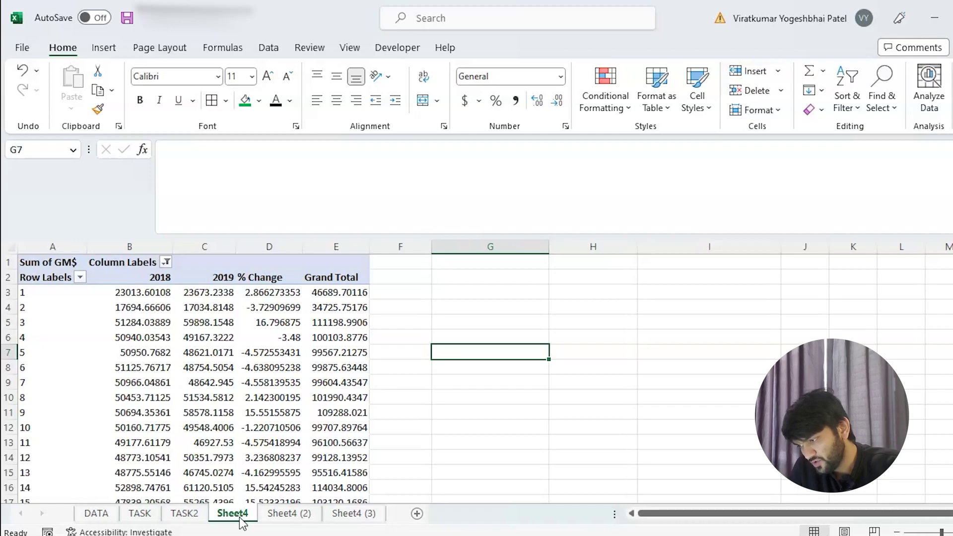
pyautogui.click(271, 279)
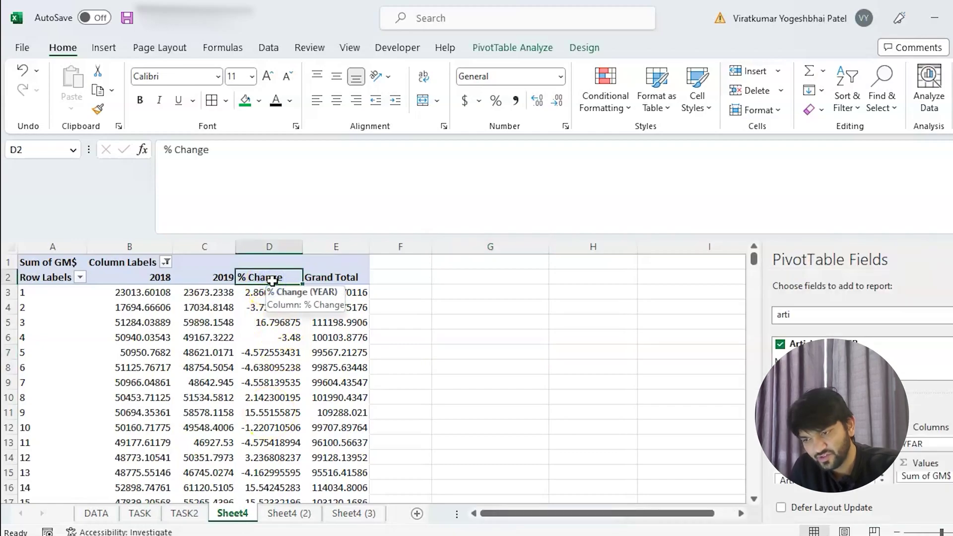
pyautogui.click(516, 48)
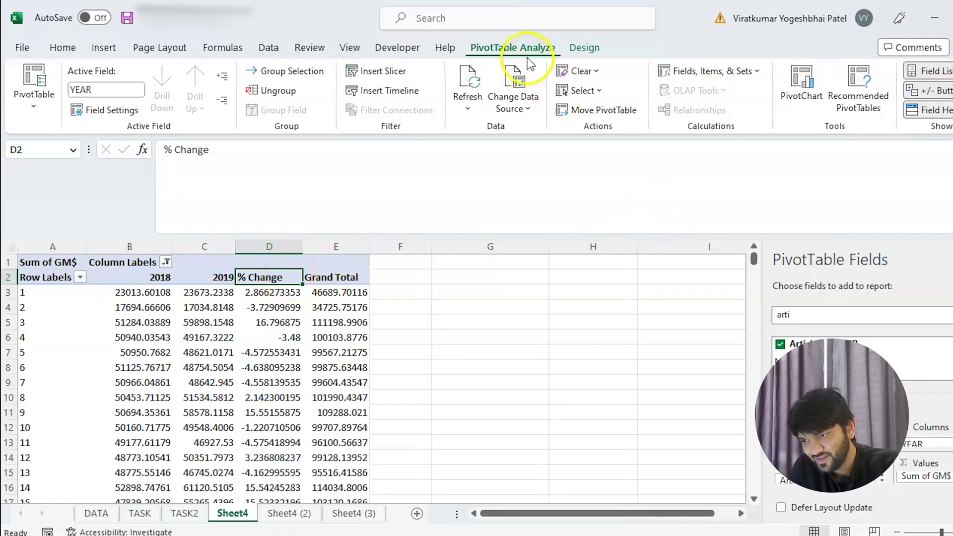
pyautogui.click(711, 72)
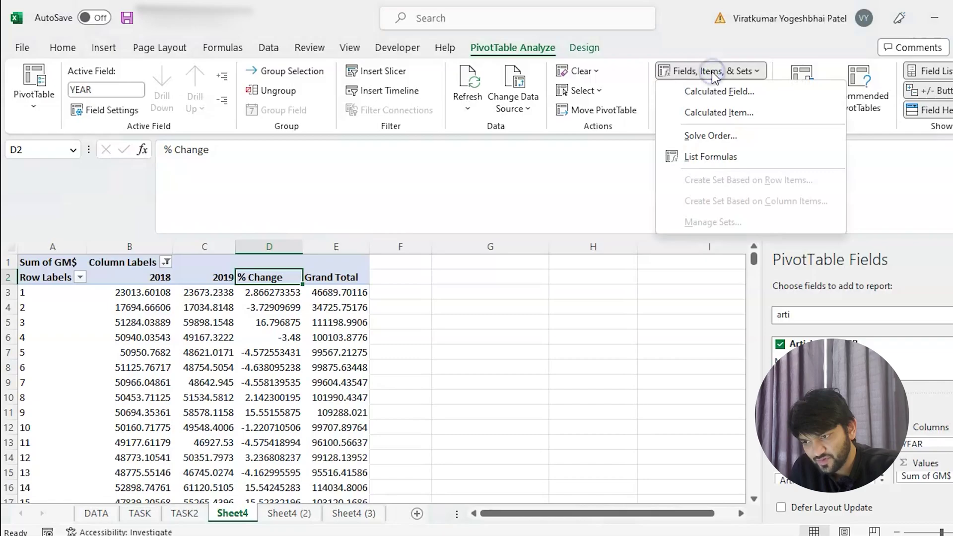
pyautogui.click(752, 114)
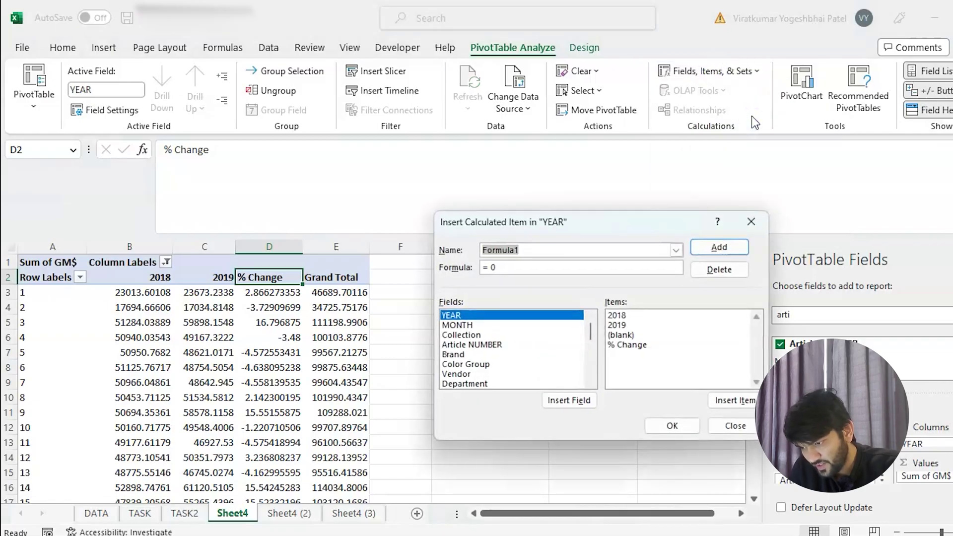
pyautogui.click(631, 344)
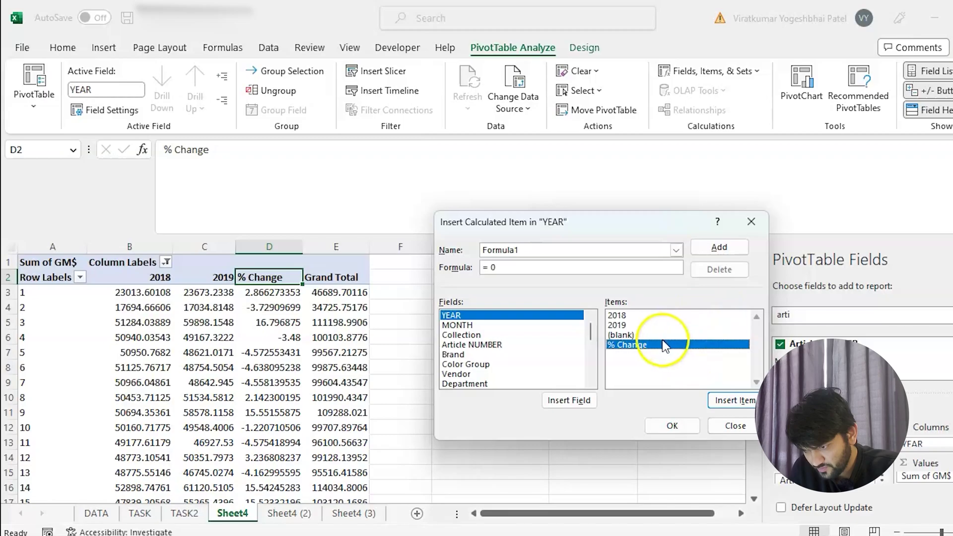
pyautogui.click(676, 250)
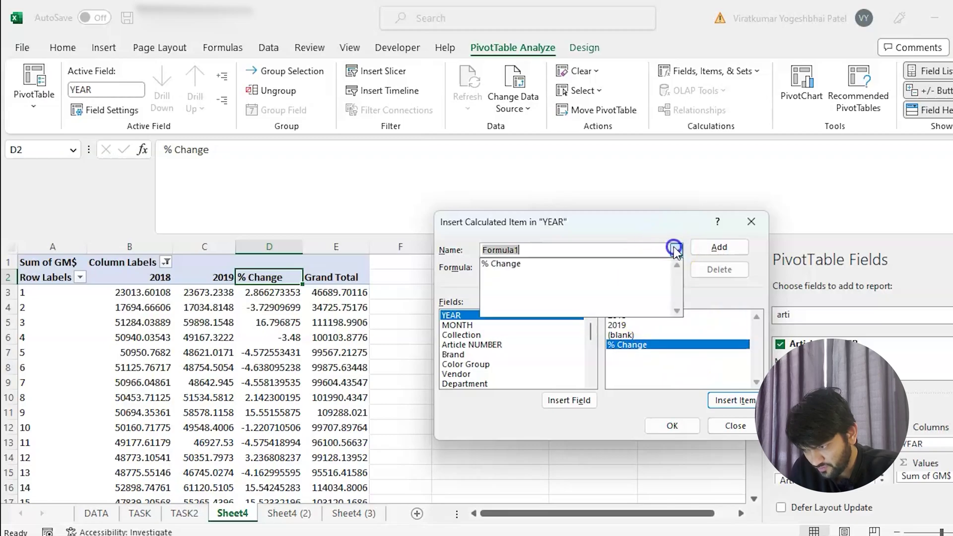
pyautogui.click(584, 268)
pyautogui.click(725, 275)
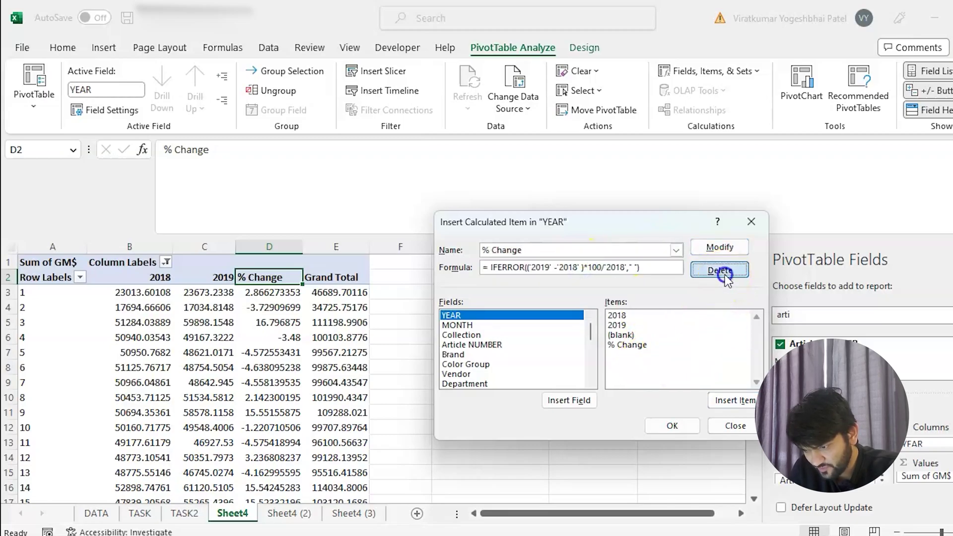
pyautogui.click(672, 425)
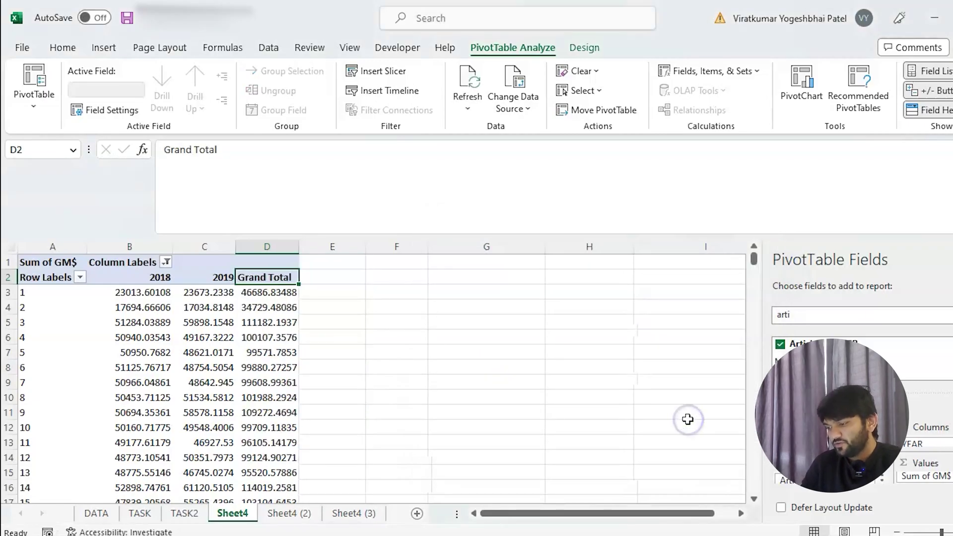
# Step: Check the two copied sheets, then add the Back_order_in field as a report filter to the pivot table on Sheet4
pyautogui.click(309, 514)
pyautogui.click(351, 513)
pyautogui.click(292, 514)
pyautogui.click(245, 513)
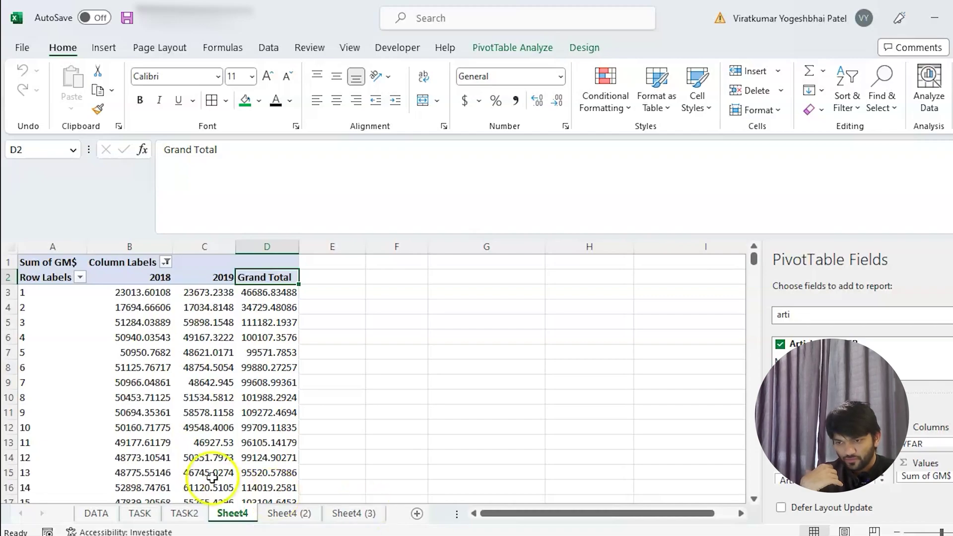
pyautogui.click(786, 316)
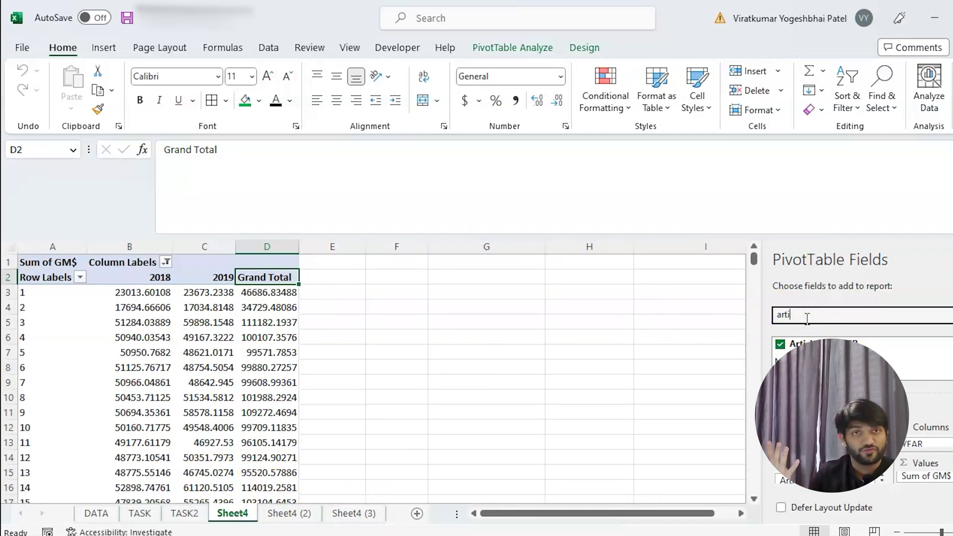
pyautogui.press('BackSpace')
pyautogui.press('BackSpace')
pyautogui.press('BackSpace')
pyautogui.press('BackSpace')
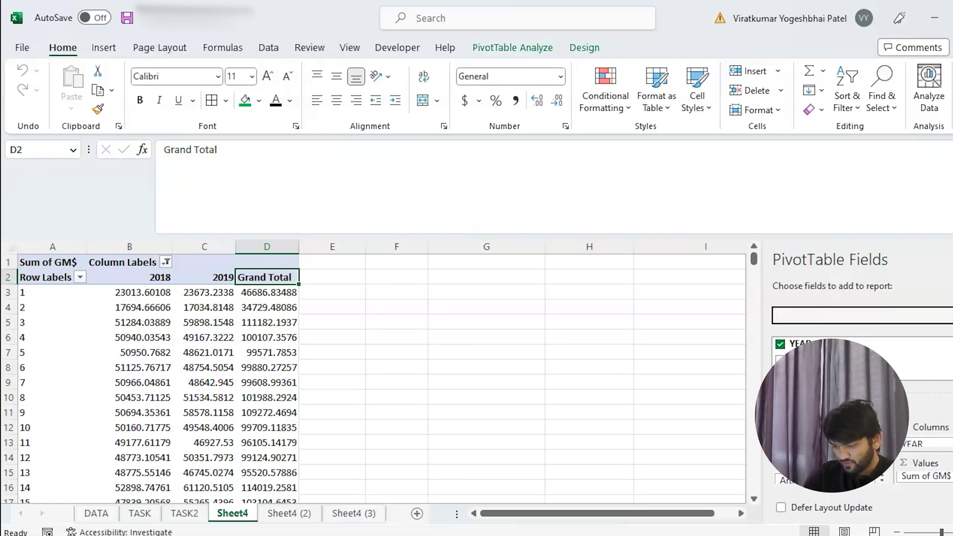
pyautogui.write('bac')
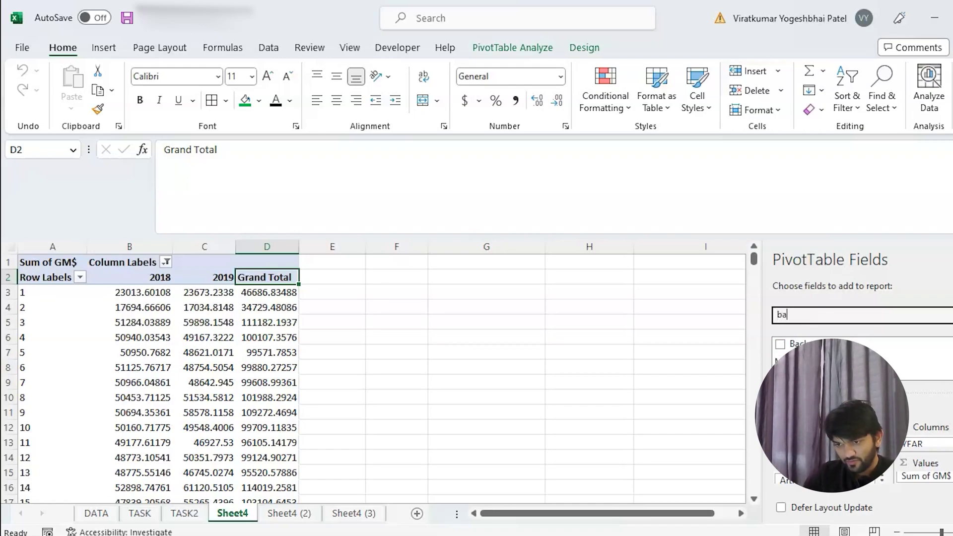
pyautogui.moveTo(794, 344); pyautogui.dragTo(819, 444)
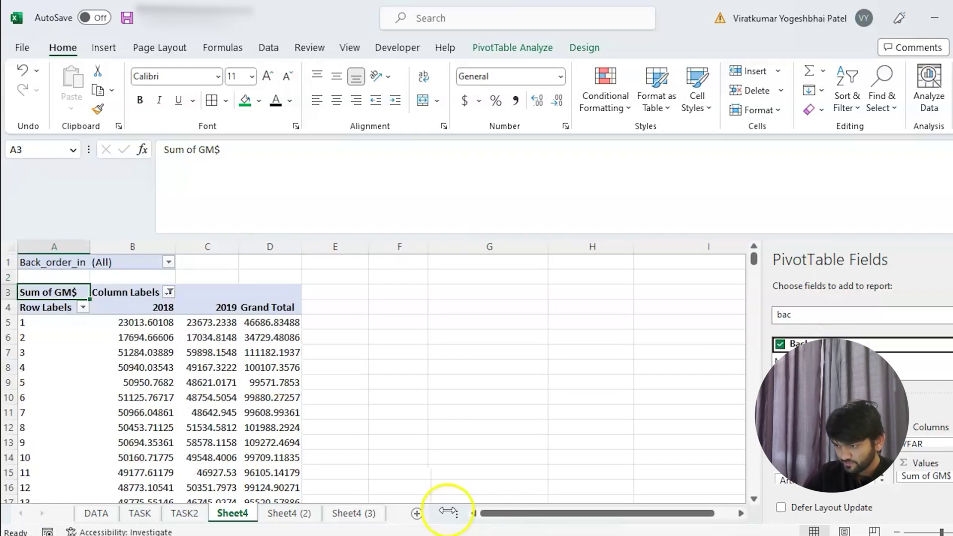
# Step: Add Back_order_in as a report filter to the pivot table on Sheet4 (2)
pyautogui.click(298, 514)
pyautogui.click(217, 440)
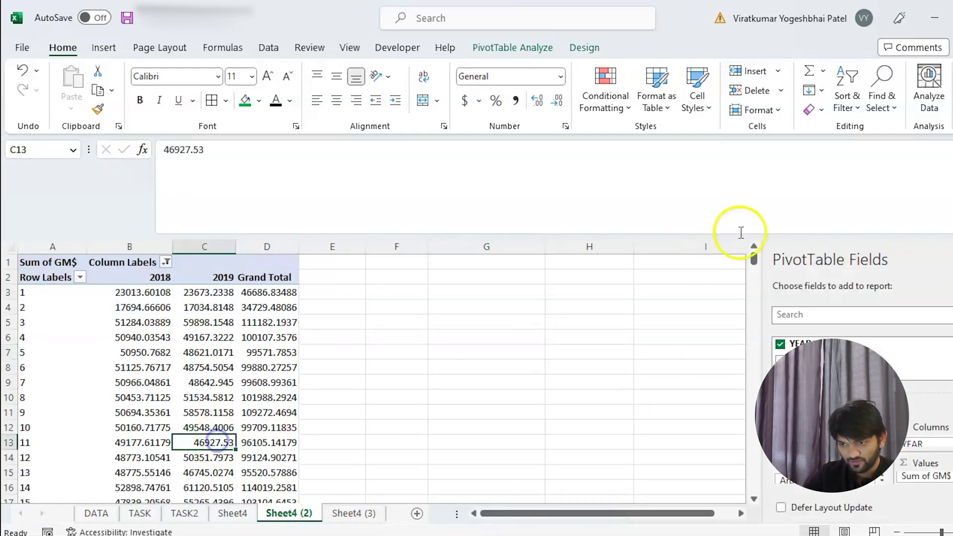
pyautogui.click(792, 313)
pyautogui.write('back')
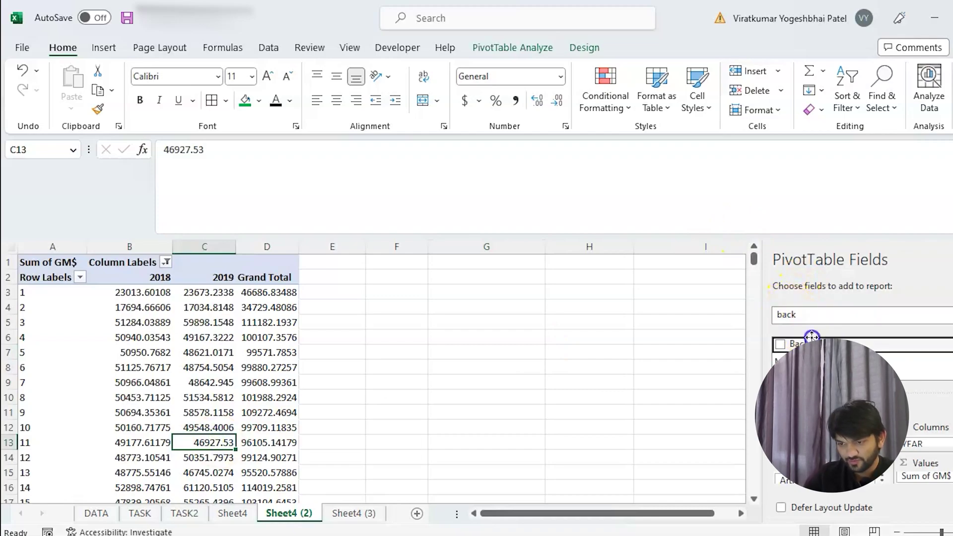
pyautogui.moveTo(811, 337); pyautogui.dragTo(804, 444)
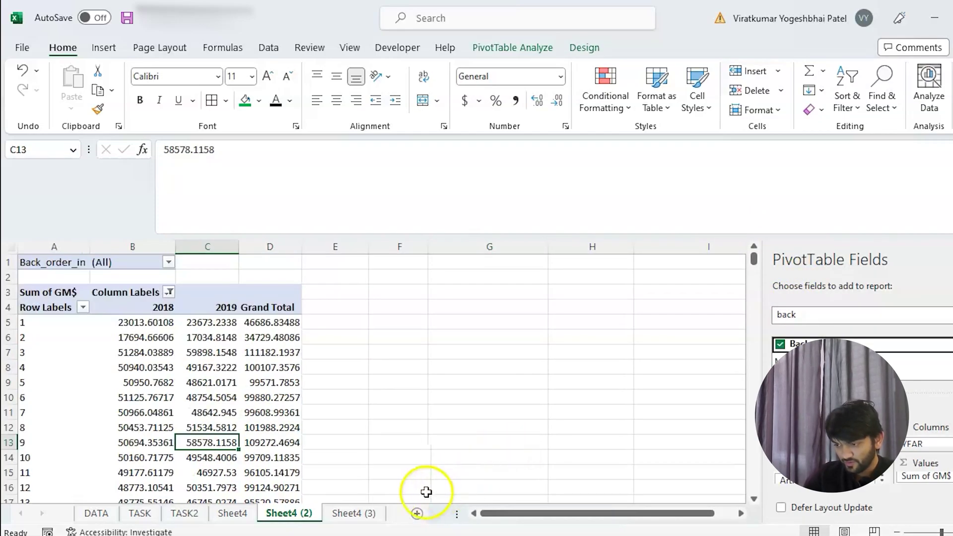
# Step: Add Back_order_in as a report filter to the pivot table on Sheet4 (3)
pyautogui.click(367, 512)
pyautogui.click(175, 364)
pyautogui.click(818, 316)
pyautogui.write('bac')
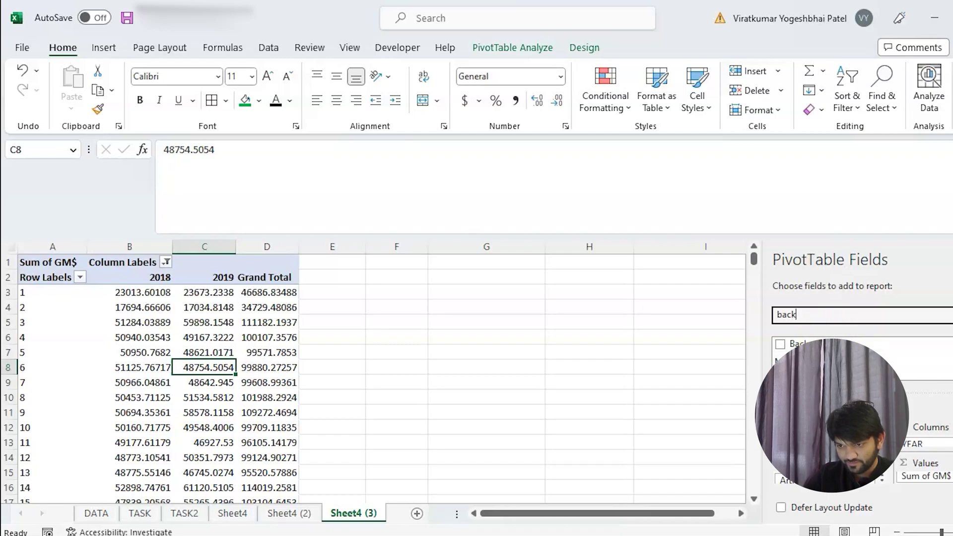
pyautogui.click(780, 344)
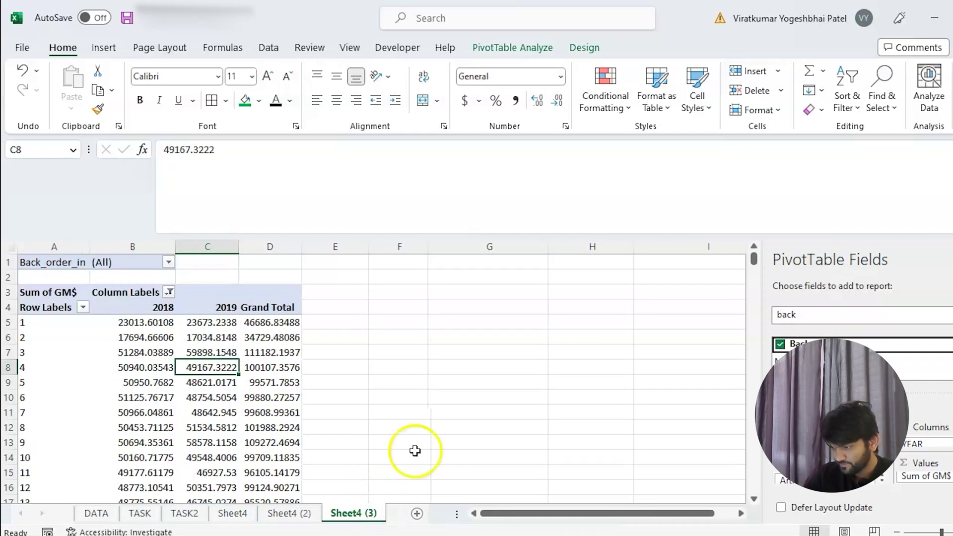
# Step: Replace the article number field in the rows of Sheet4's pivot table with the Collection field
pyautogui.click(238, 514)
pyautogui.rightClick(242, 519)
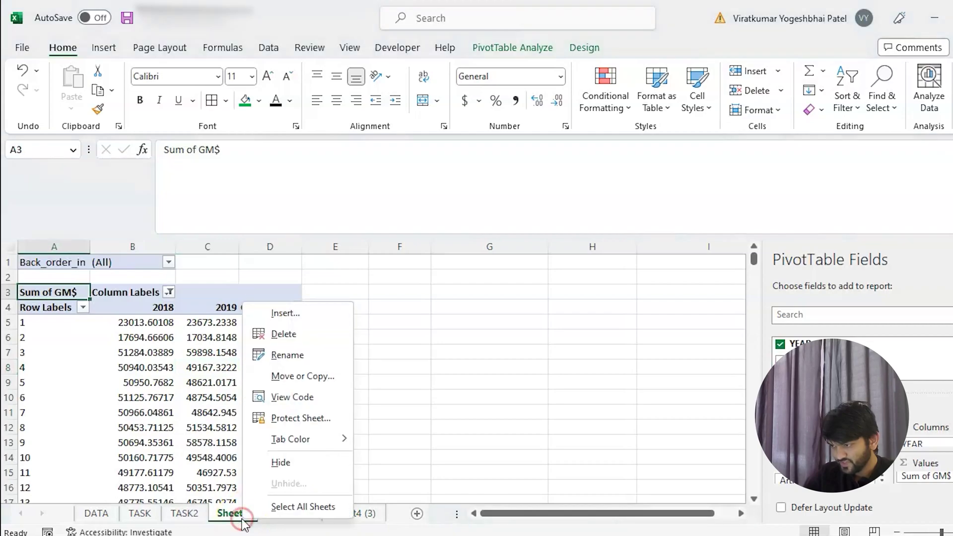
pyautogui.click(530, 378)
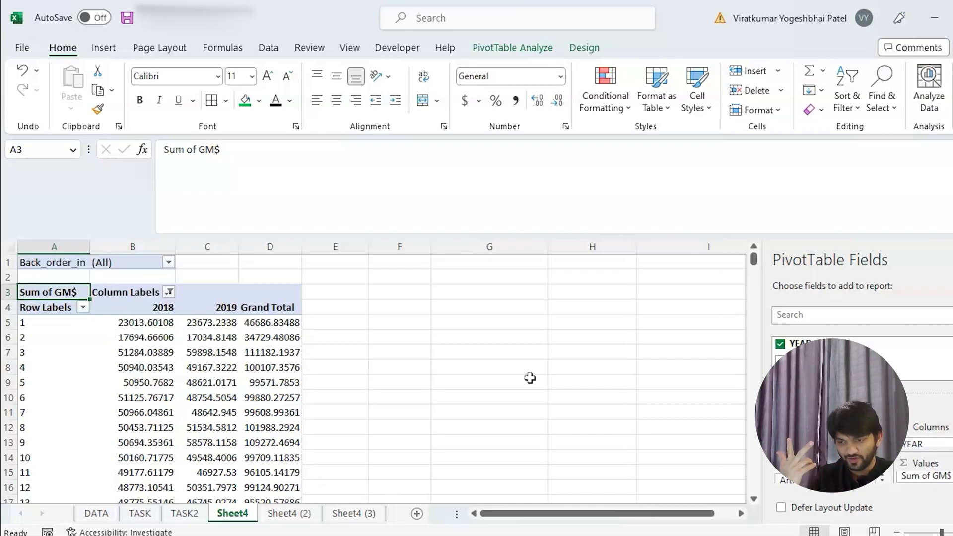
pyautogui.click(851, 316)
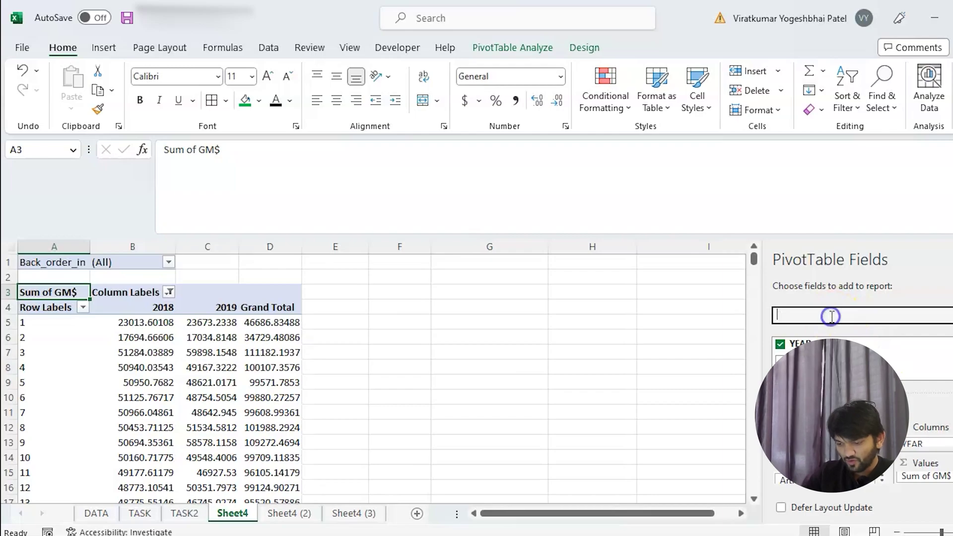
pyautogui.write('coll')
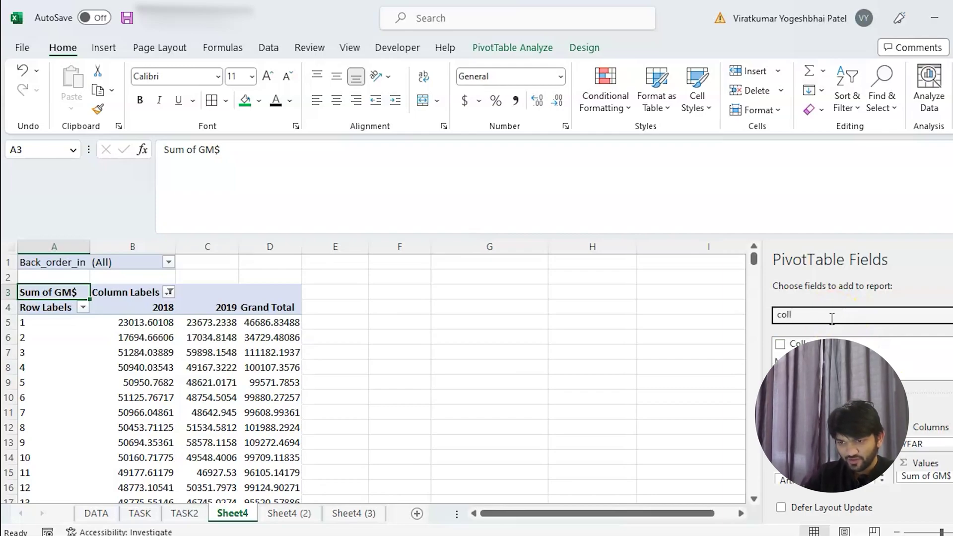
pyautogui.click(795, 480)
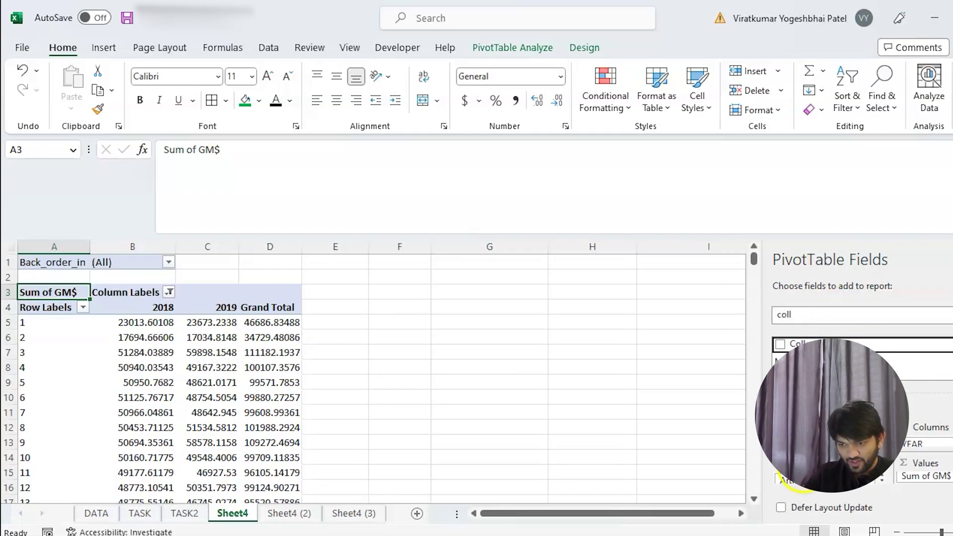
pyautogui.moveTo(803, 489); pyautogui.dragTo(834, 367)
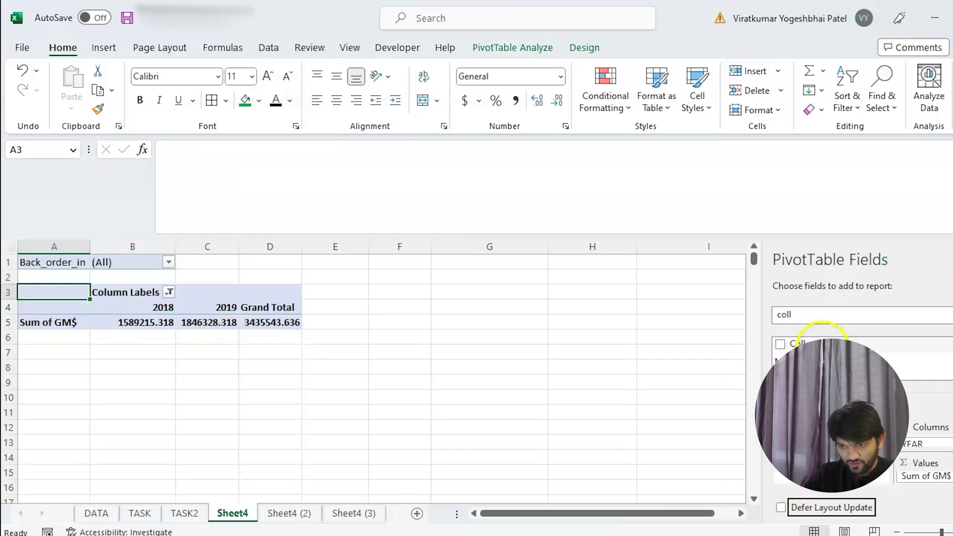
pyautogui.click(780, 344)
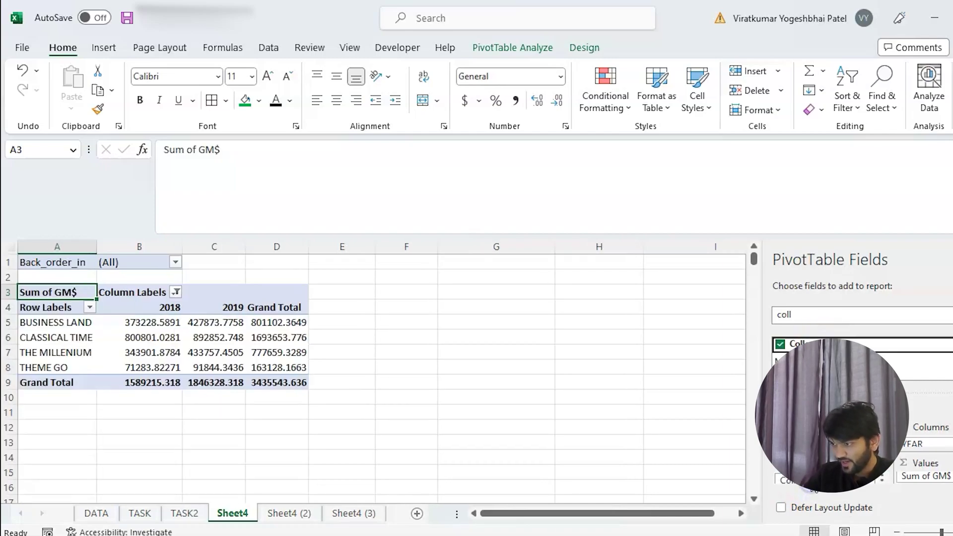
# Step: Filter the pivot table on Sheet4 by Back_order_in so that only Not BO items are included
pyautogui.click(178, 261)
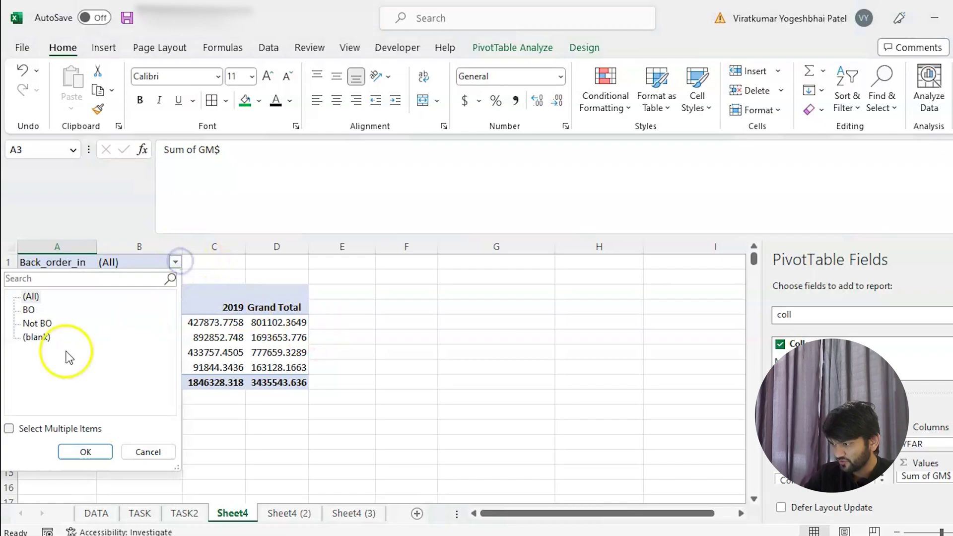
pyautogui.click(9, 429)
pyautogui.click(25, 337)
pyautogui.click(25, 310)
pyautogui.click(76, 450)
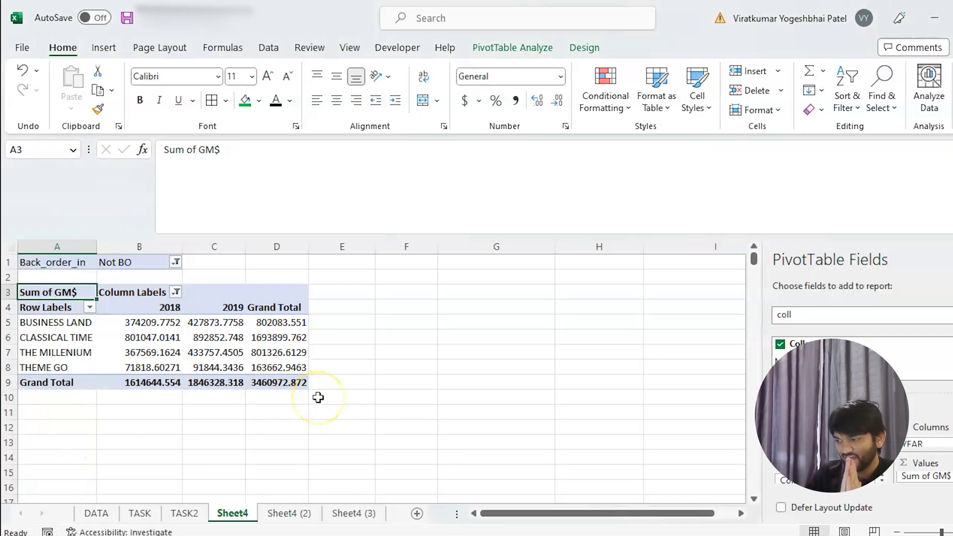
# Step: Insert a clustered column PivotChart from Sheet4's pivot table of GM$ by Collection for 2018 and 2019
pyautogui.click(164, 355)
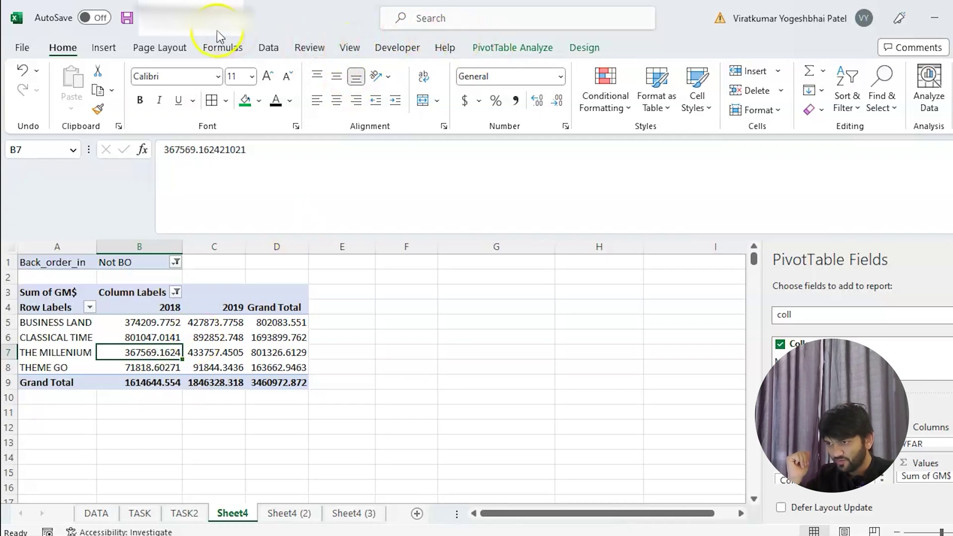
pyautogui.click(536, 49)
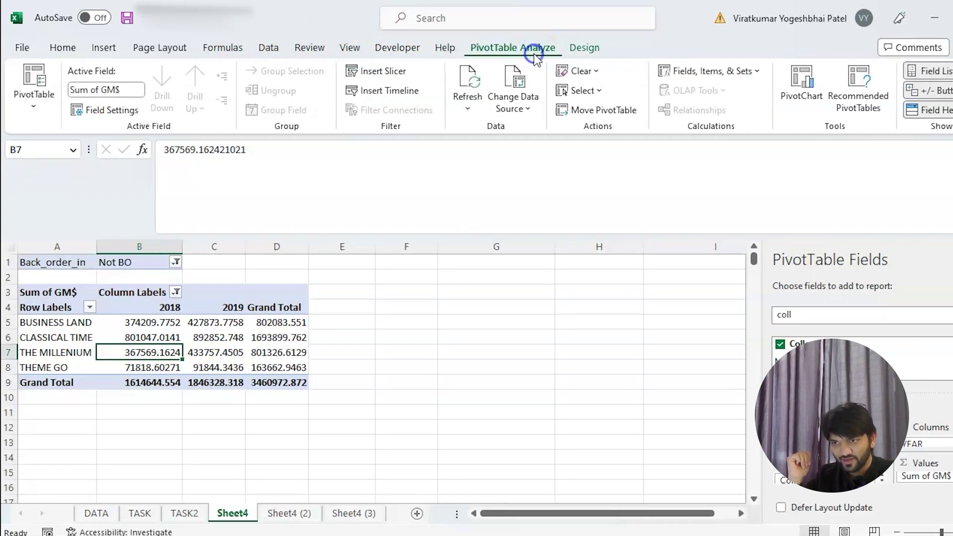
pyautogui.click(794, 89)
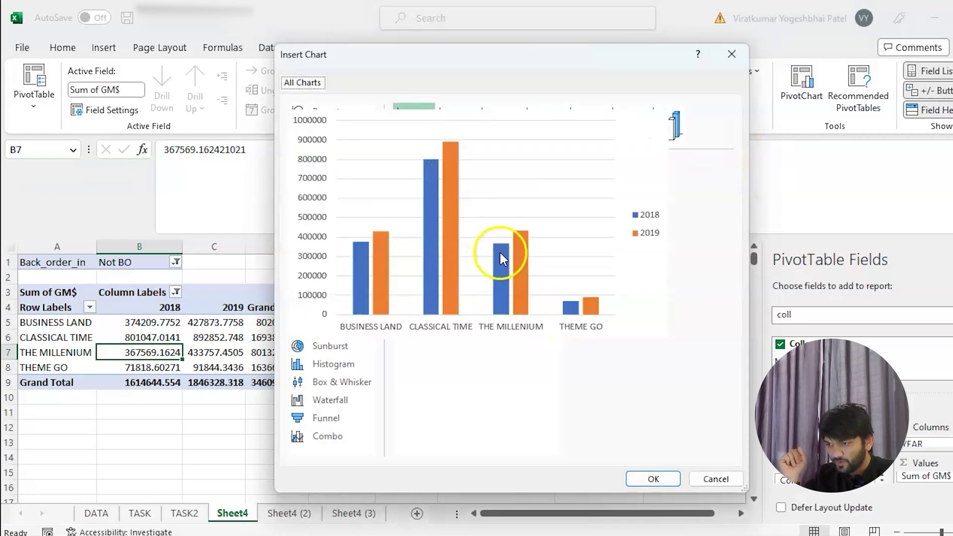
pyautogui.moveTo(527, 262)
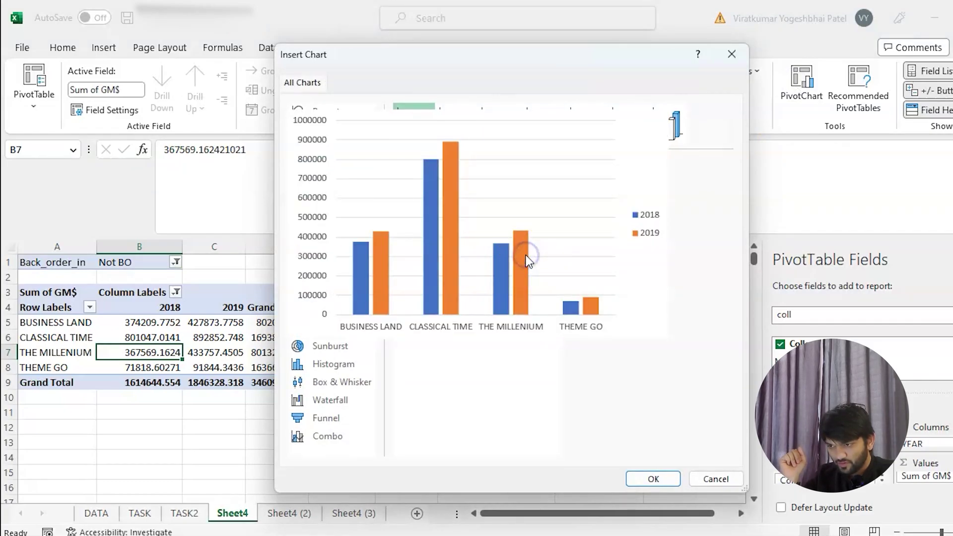
pyautogui.click(656, 481)
# Step: Place the Collection chart beside the pivot table on Sheet4 and hide all field buttons on it
pyautogui.moveTo(514, 308); pyautogui.dragTo(634, 307)
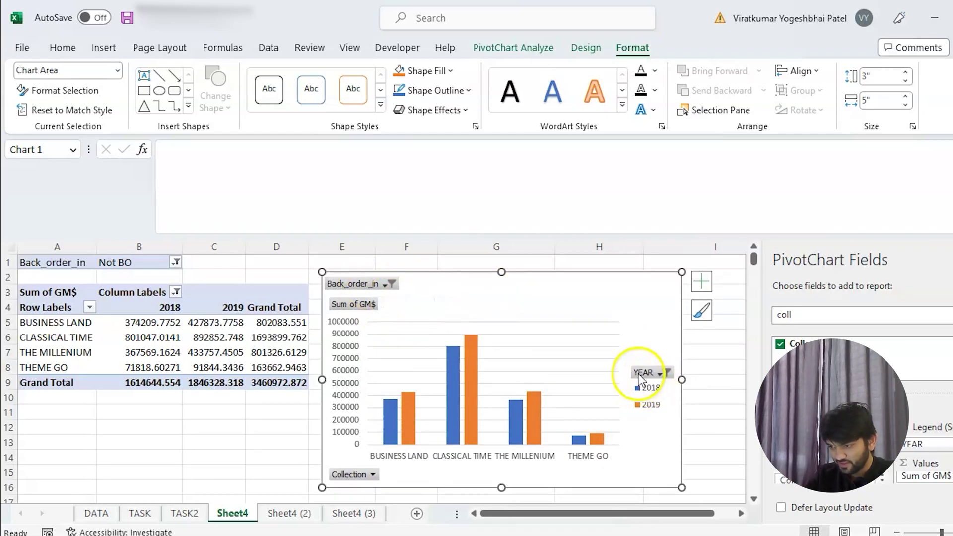
pyautogui.rightClick(370, 286)
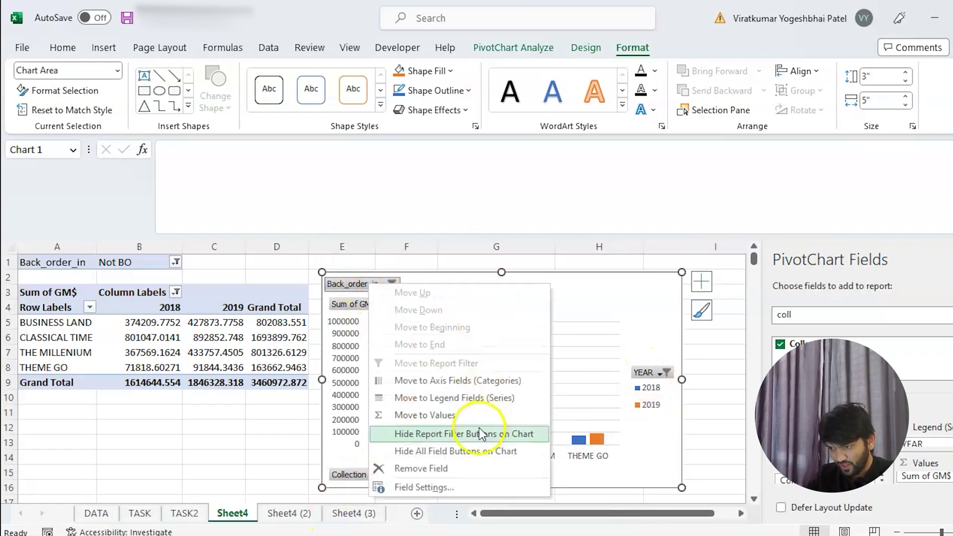
pyautogui.click(456, 452)
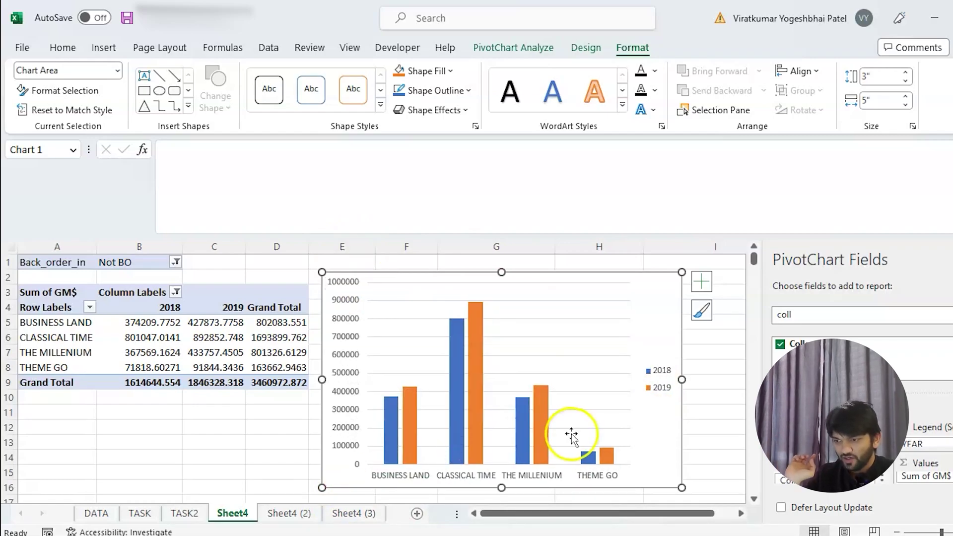
# Step: Add a chart title to the Collection chart on Sheet4 and change its text to "GM bt Collection"
pyautogui.click(703, 289)
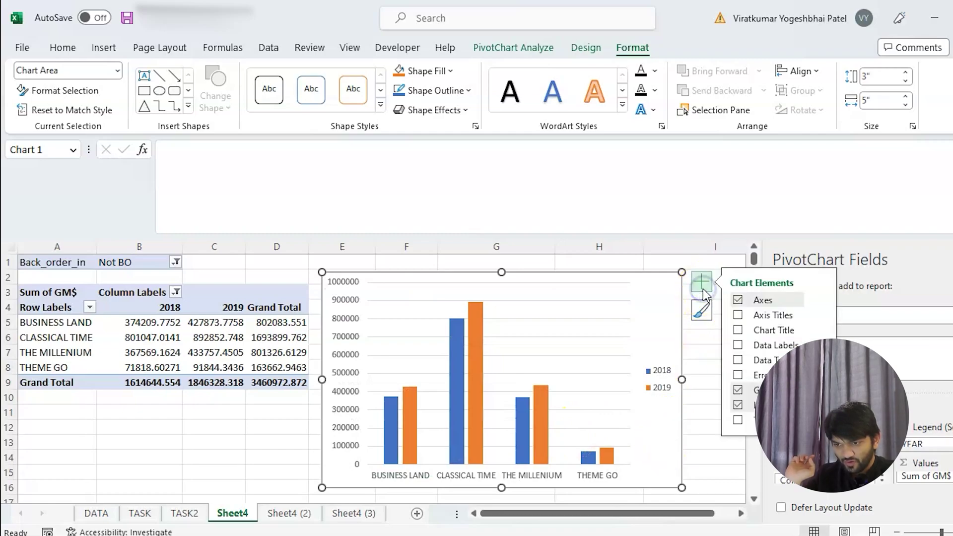
pyautogui.click(738, 330)
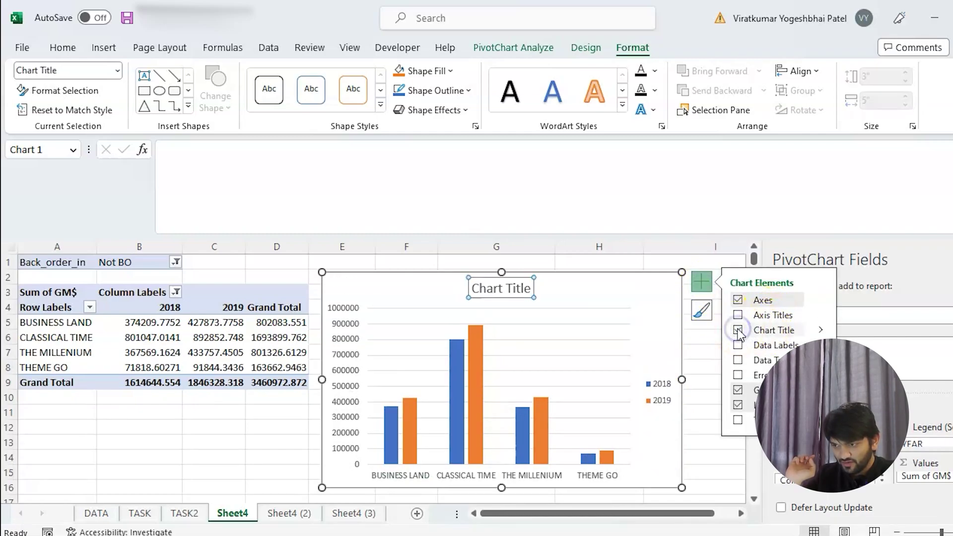
pyautogui.click(531, 286)
pyautogui.click(530, 288)
pyautogui.press('BackSpace')
pyautogui.press('BackSpace')
pyautogui.press('BackSpace')
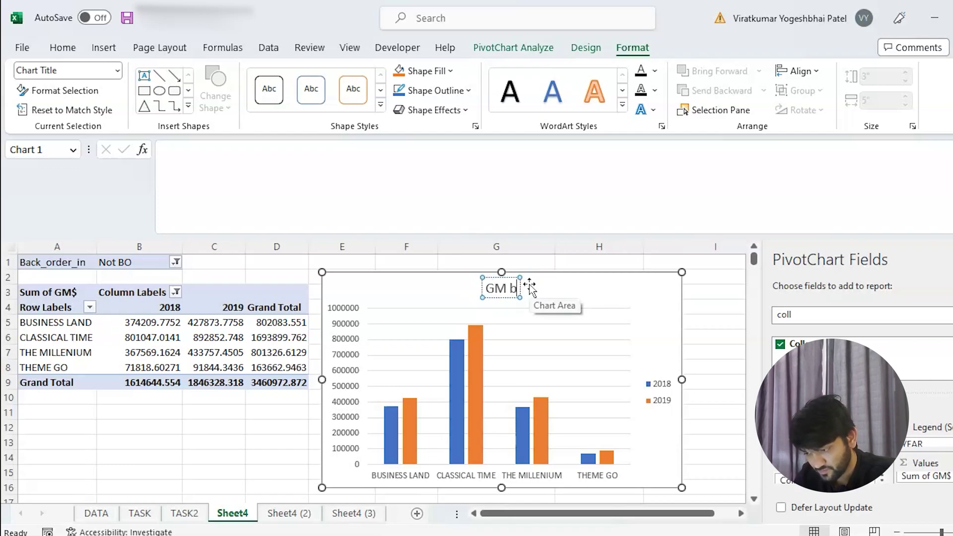
pyautogui.write('GM bt C')
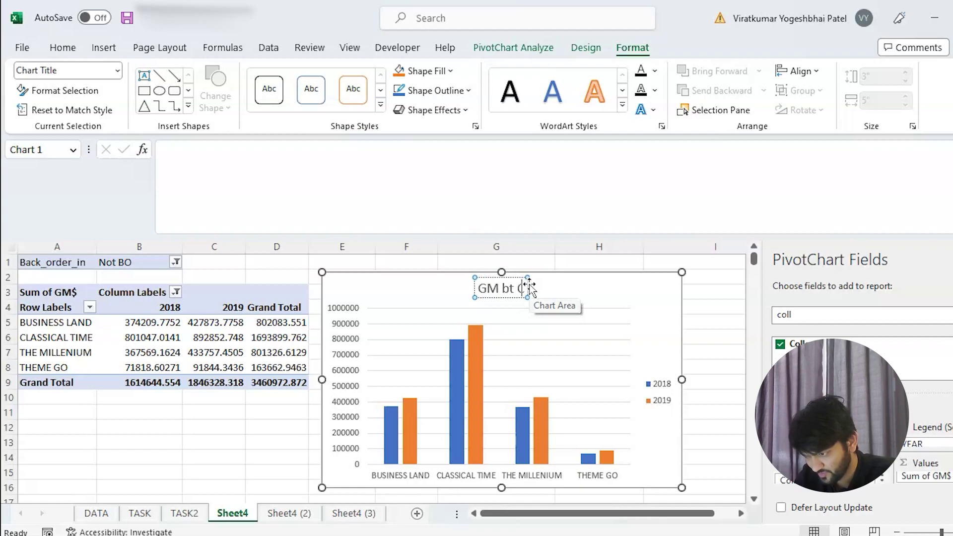
pyautogui.write('ollection')
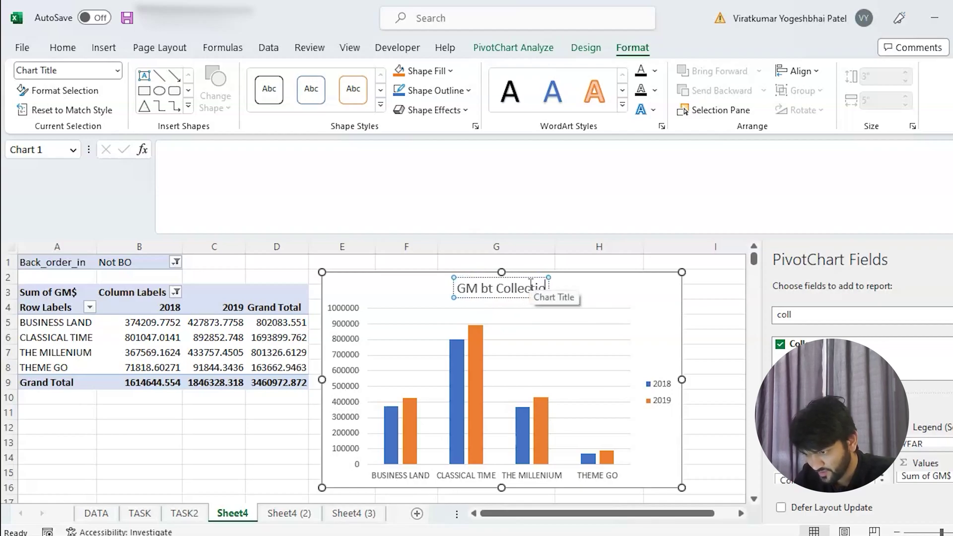
pyautogui.click(719, 303)
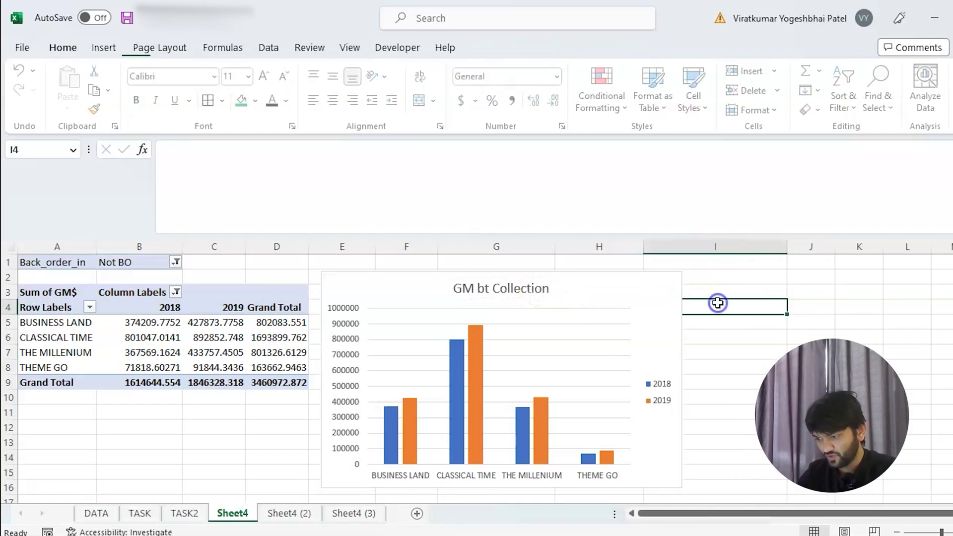
# Step: Filter the pivot table on Sheet4 (2) by Back_order_in so that only Not BO items are included
pyautogui.click(290, 513)
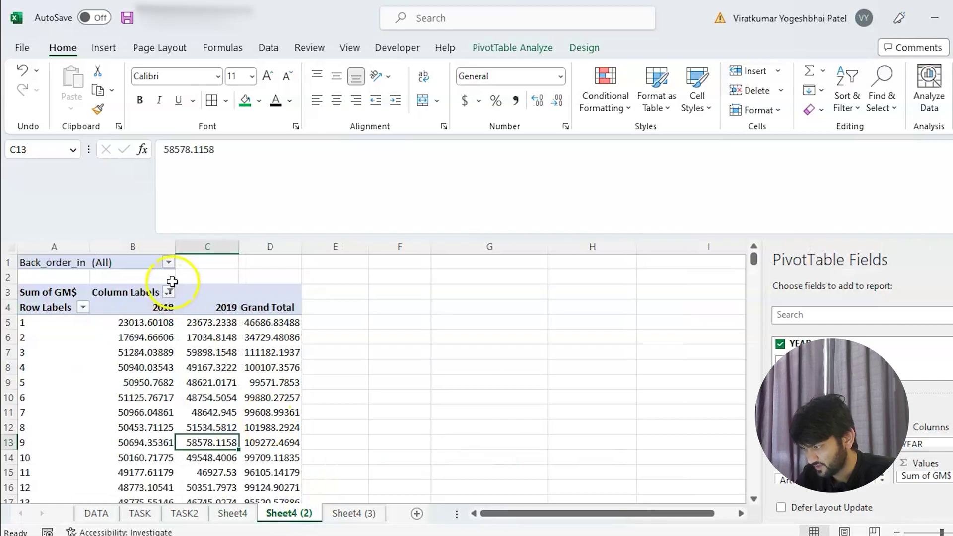
pyautogui.click(169, 262)
pyautogui.click(9, 428)
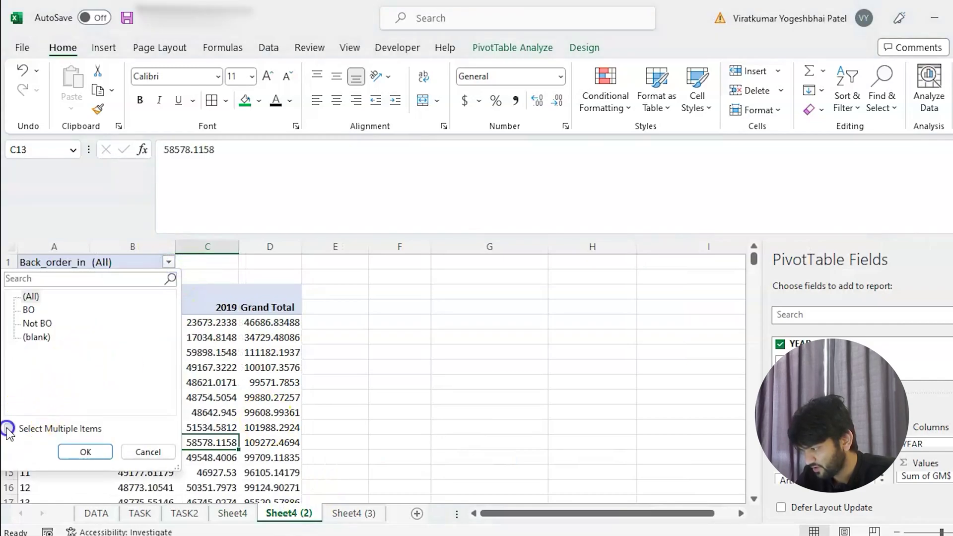
pyautogui.click(26, 296)
pyautogui.click(26, 323)
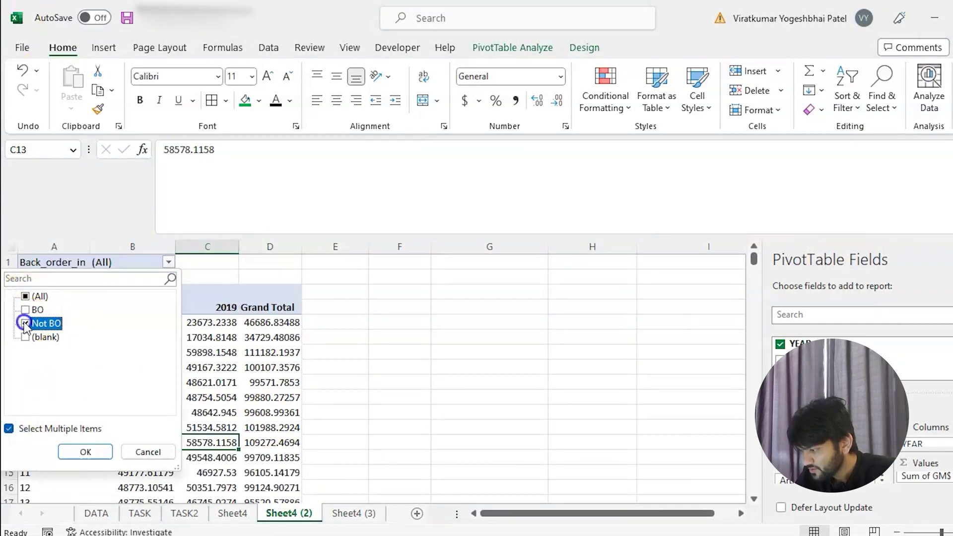
pyautogui.click(85, 451)
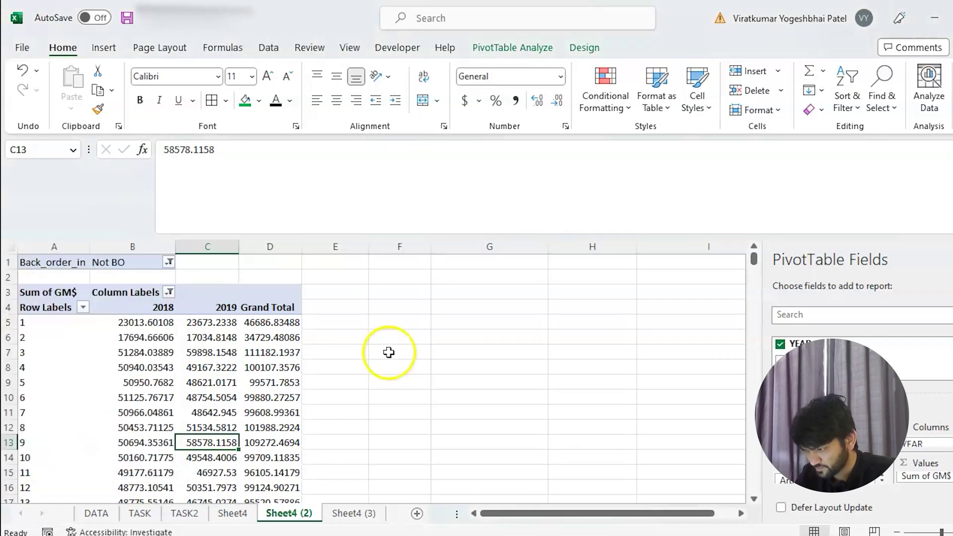
pyautogui.click(356, 335)
pyautogui.click(272, 323)
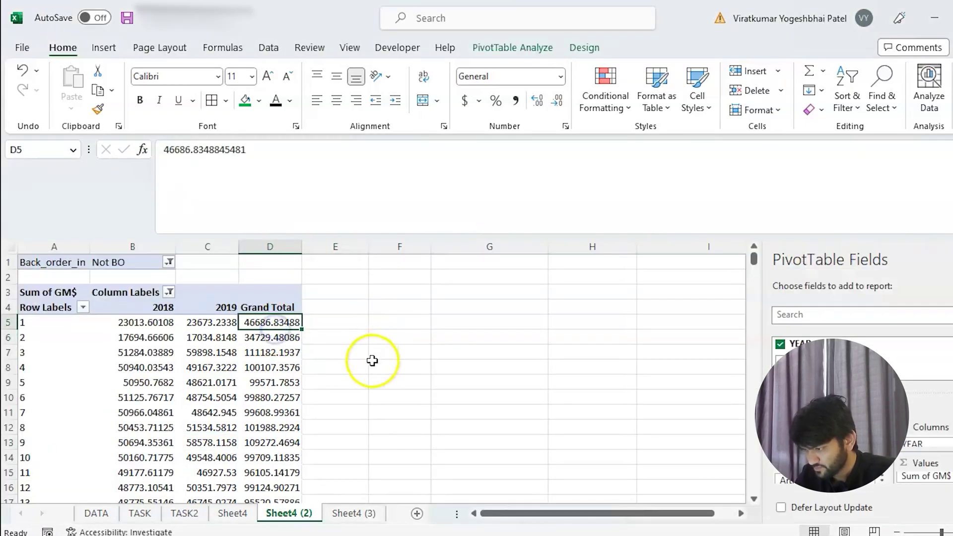
pyautogui.scroll(-4, 372, 361)
pyautogui.scroll(4, 372, 361)
pyautogui.rightClick(373, 361)
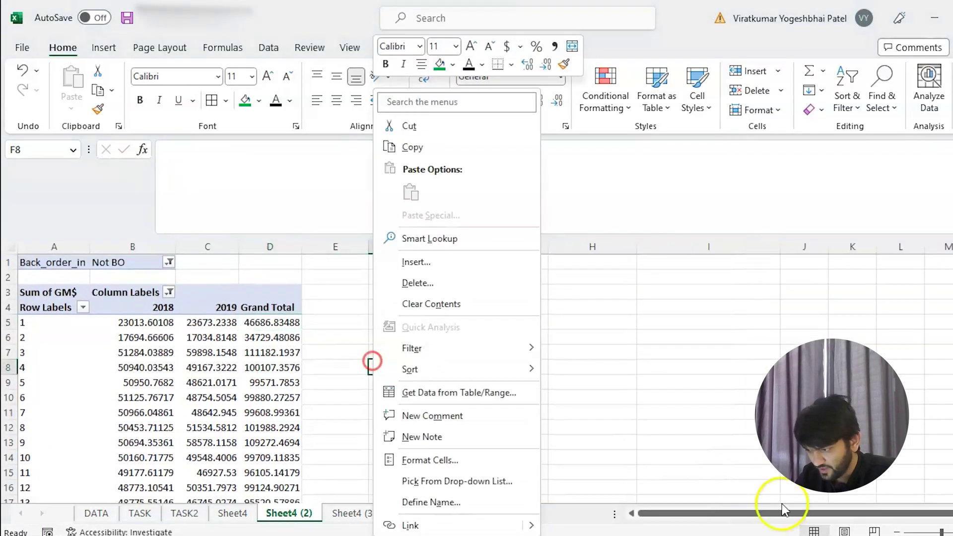
# Step: Replace the article number field in the rows of Sheet4 (2)'s pivot table with the Season field
pyautogui.click(280, 353)
pyautogui.click(280, 352)
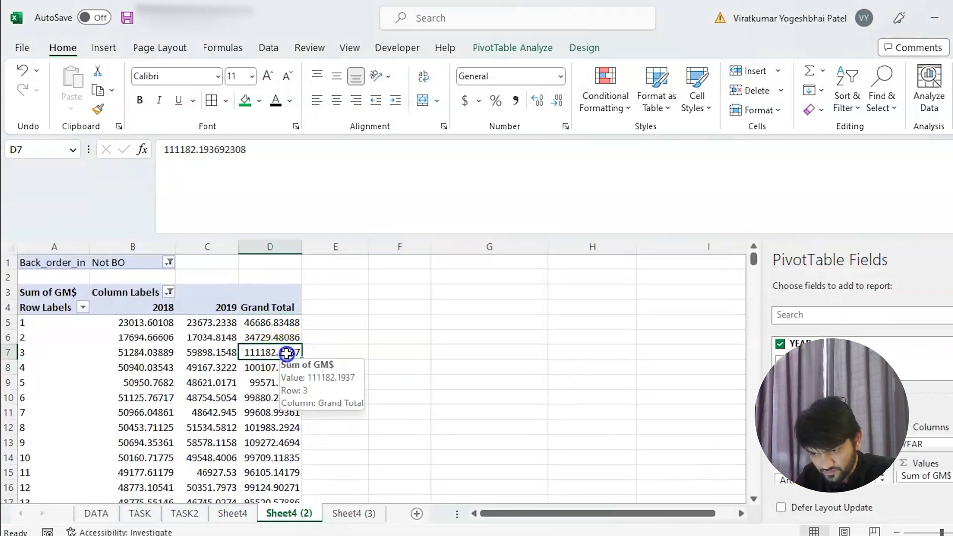
pyautogui.click(826, 315)
pyautogui.write('se')
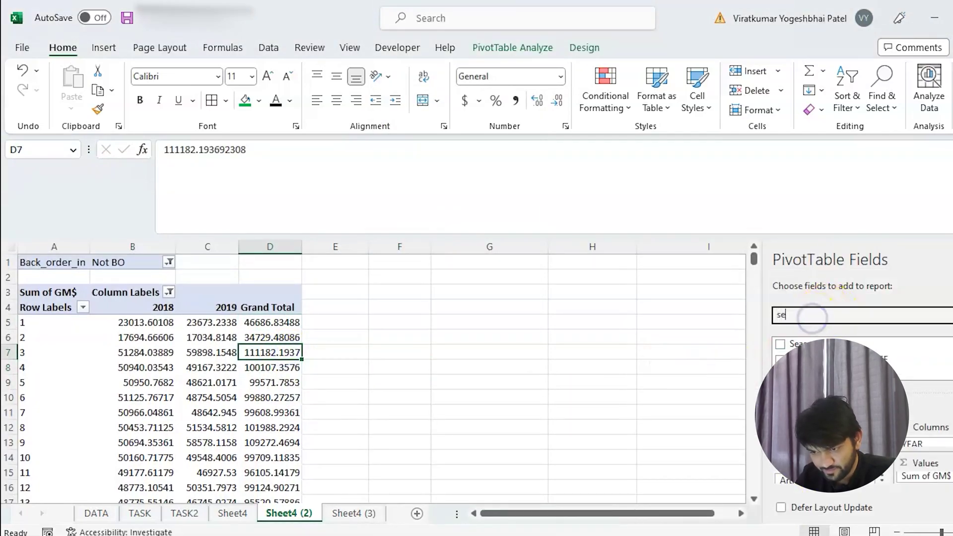
pyautogui.press('Tab')
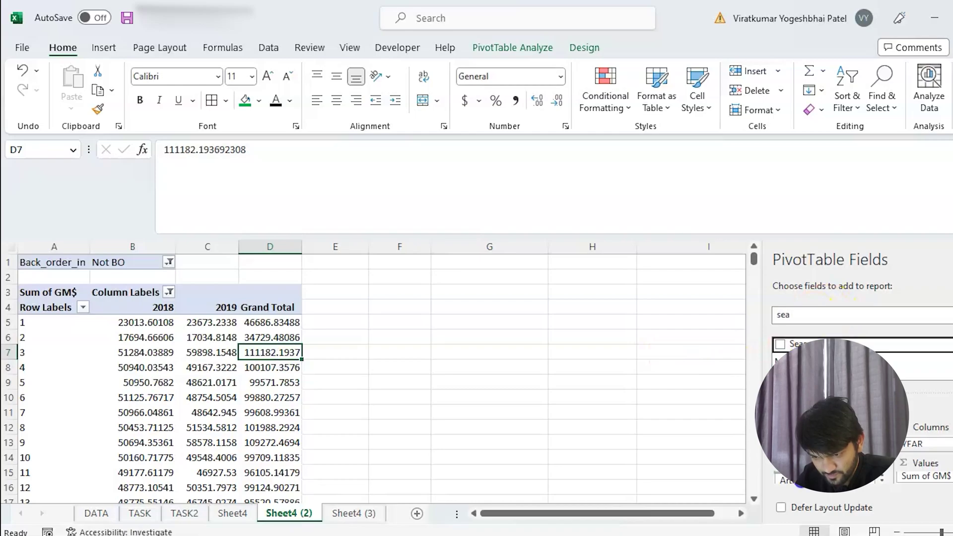
pyautogui.press('space')
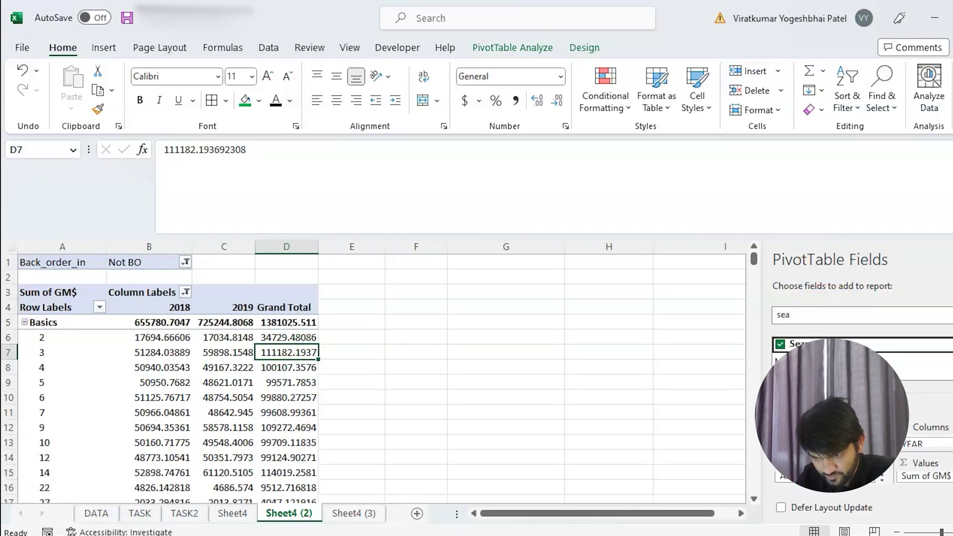
pyautogui.press('Tab')
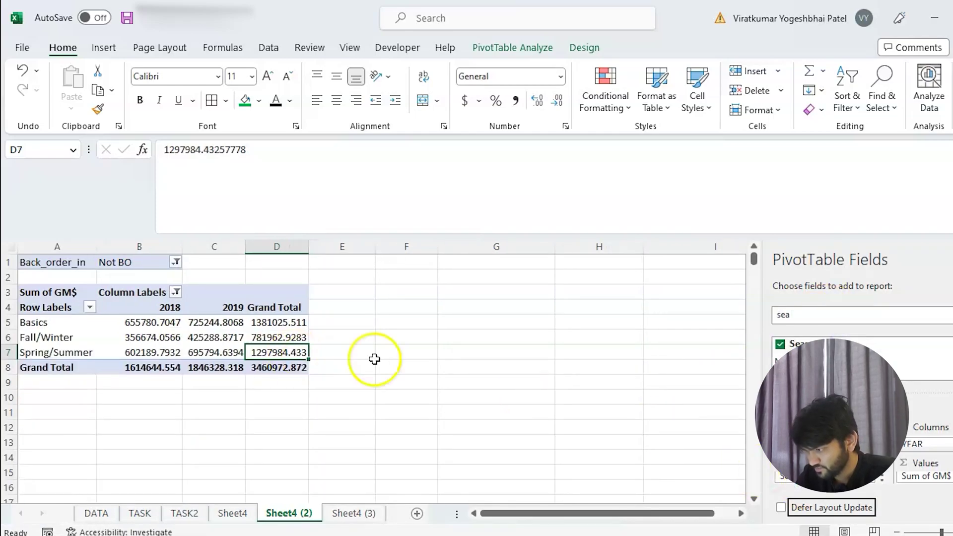
# Step: Insert a clustered column PivotChart from Sheet4 (2)'s pivot table of GM$ by Season for 2018 and 2019
pyautogui.click(148, 337)
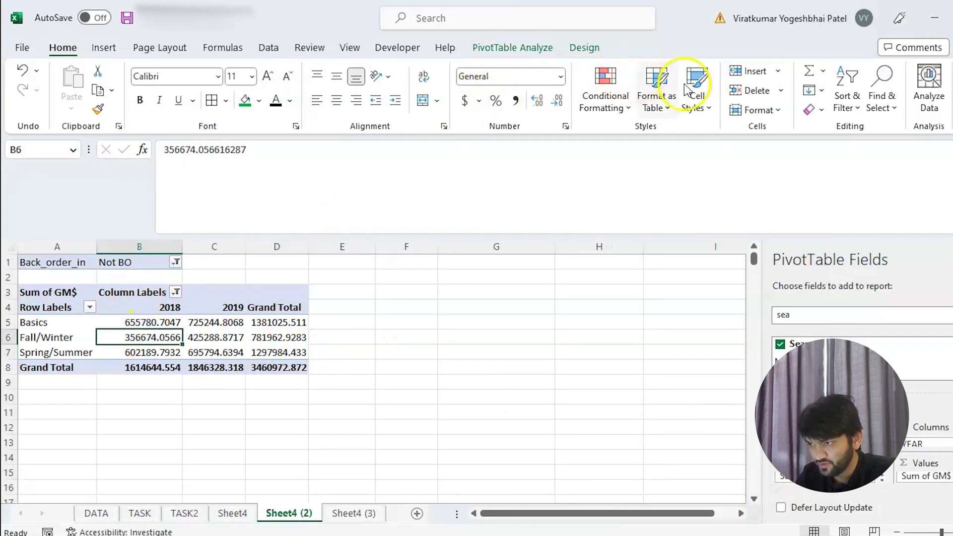
pyautogui.click(539, 51)
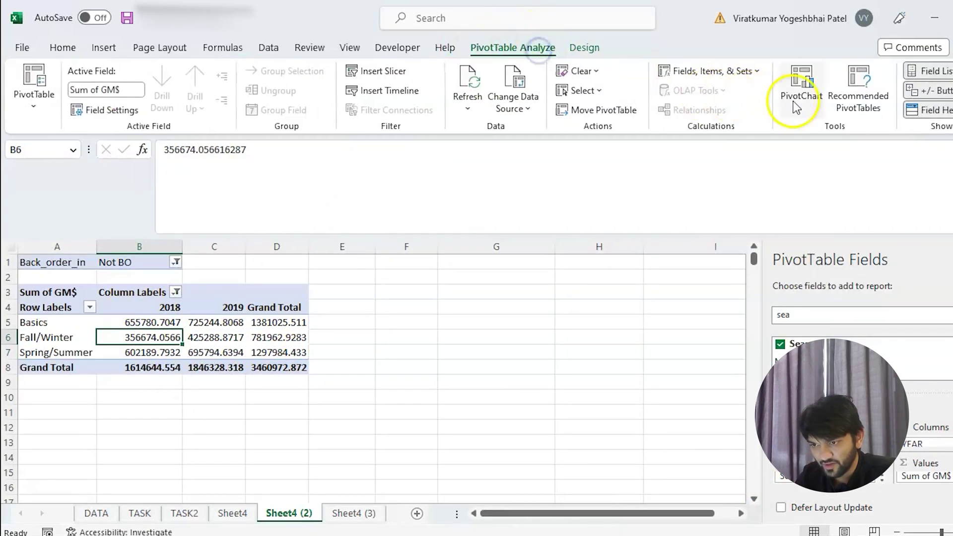
pyautogui.click(811, 97)
pyautogui.moveTo(466, 190)
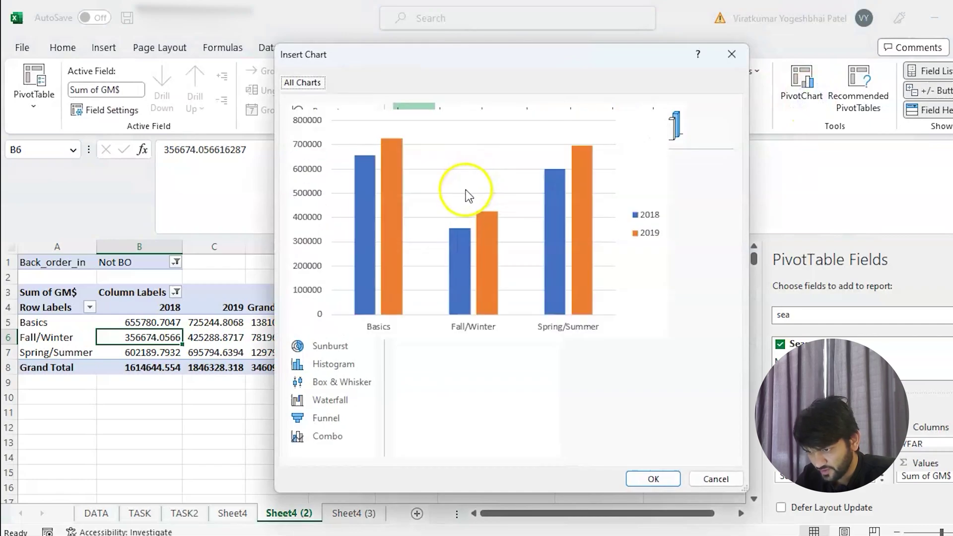
pyautogui.doubleClick(498, 240)
# Step: Place the Season chart beside the pivot table on Sheet4 (2) and hide all field buttons on it
pyautogui.moveTo(511, 302); pyautogui.dragTo(662, 299)
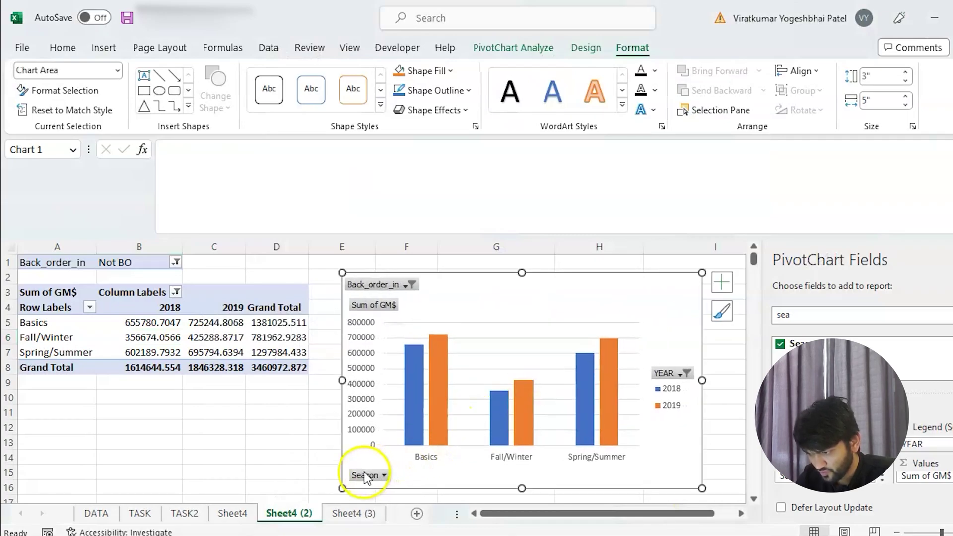
pyautogui.rightClick(363, 473)
pyautogui.click(406, 426)
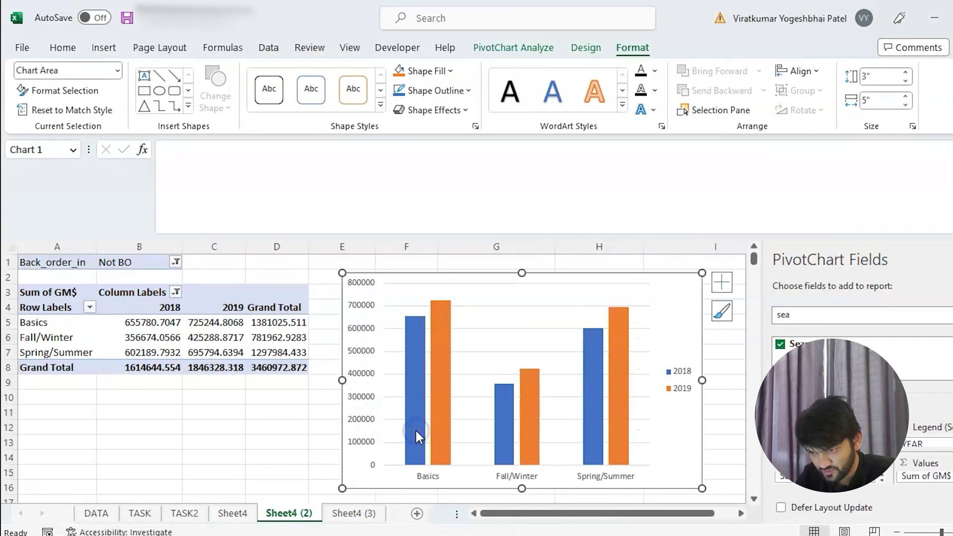
# Step: Add a chart title to the Season chart on Sheet4 (2) and change its text to "GM by Season"
pyautogui.click(721, 283)
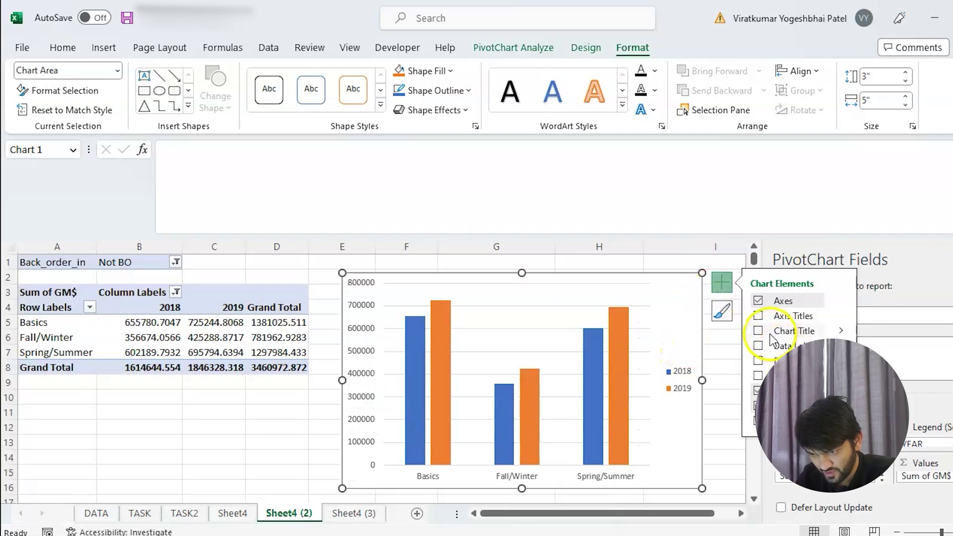
pyautogui.click(764, 330)
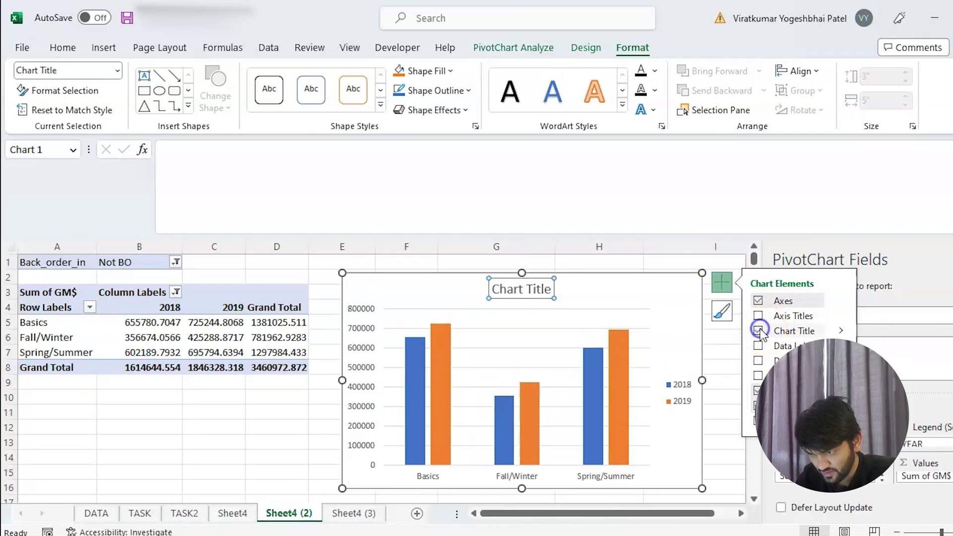
pyautogui.click(552, 289)
pyautogui.press('BackSpace')
pyautogui.press('BackSpace')
pyautogui.press('BackSpace')
pyautogui.press('BackSpace')
pyautogui.press('BackSpace')
pyautogui.press('BackSpace')
pyautogui.press('BackSpace')
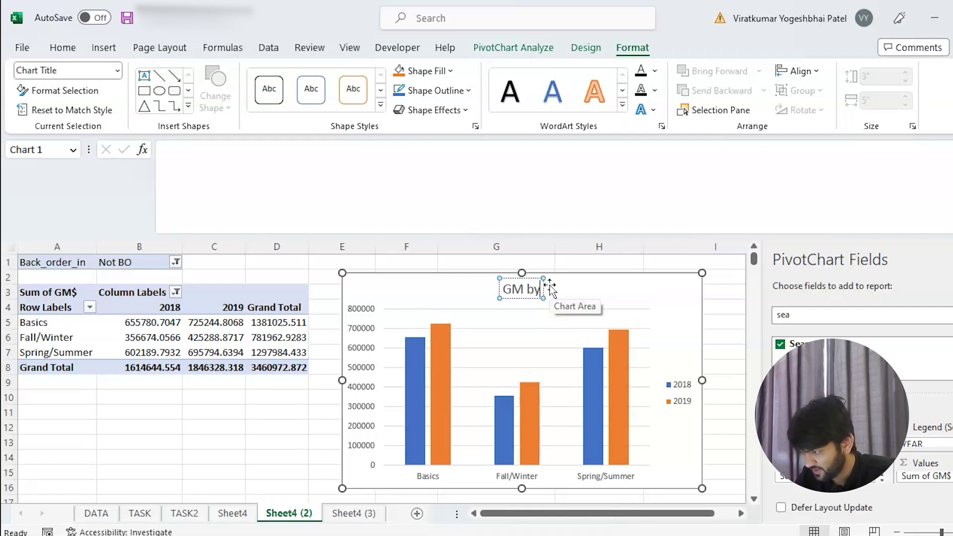
pyautogui.write('Season')
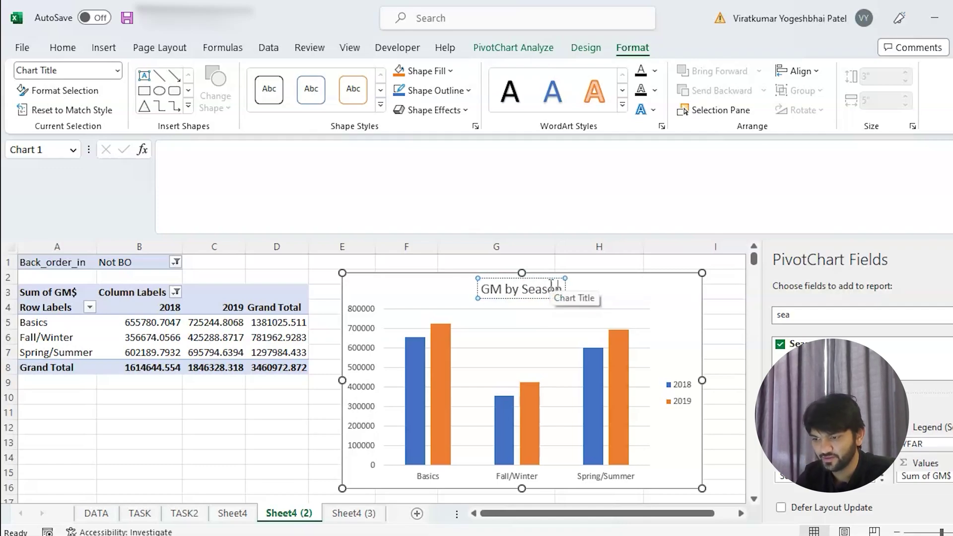
# Step: Replace the row field of the pivot table on Sheet4 (3) with the Gender field
pyautogui.click(736, 305)
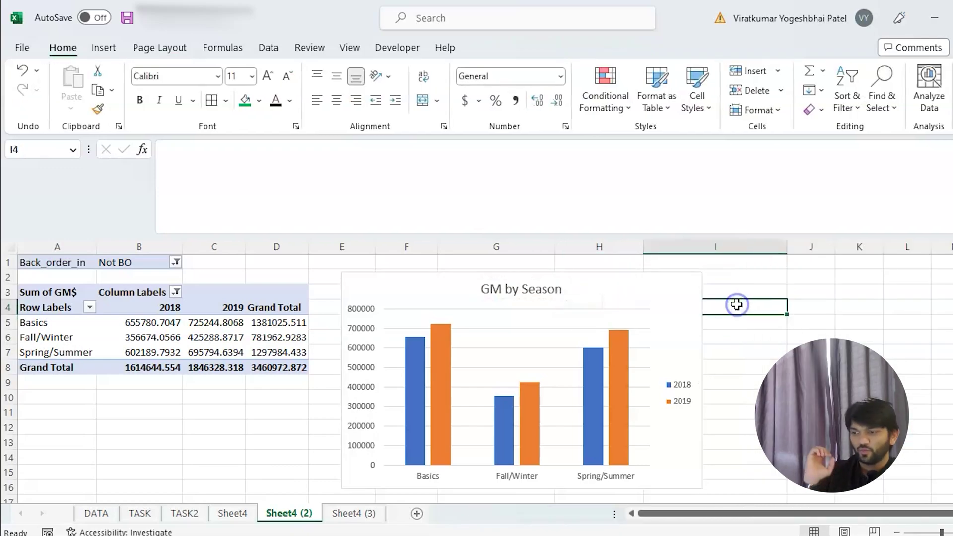
pyautogui.click(374, 518)
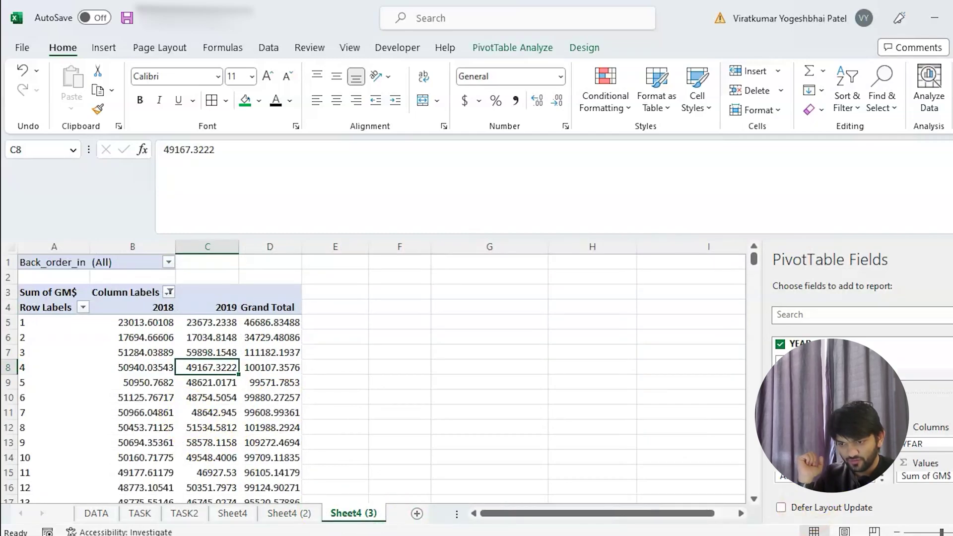
pyautogui.moveTo(794, 477); pyautogui.dragTo(830, 336)
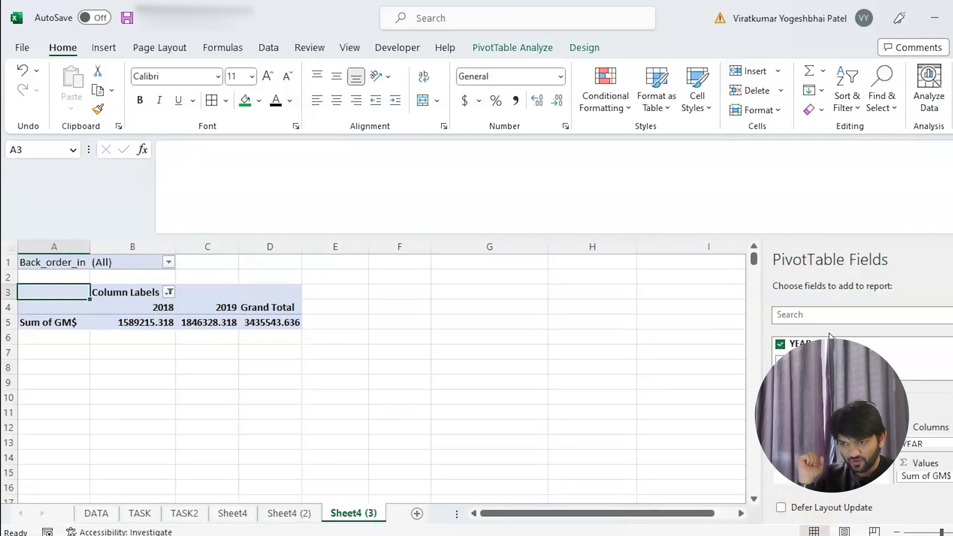
pyautogui.click(825, 317)
pyautogui.write('gen')
pyautogui.moveTo(837, 337); pyautogui.dragTo(808, 489)
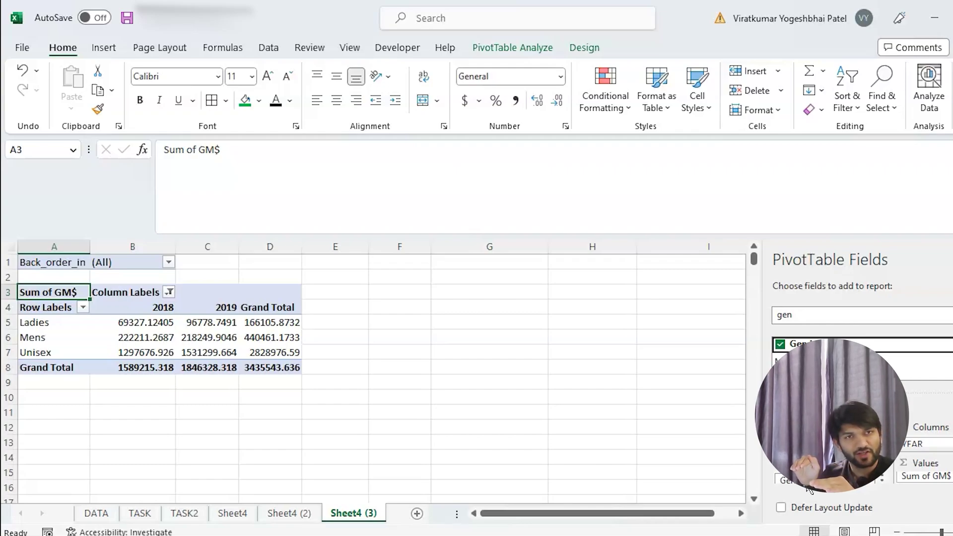
# Step: Insert a clustered column PivotChart from Sheet4 (3)'s pivot table of GM$ by Gender for 2018 and 2019
pyautogui.click(231, 353)
pyautogui.click(506, 47)
pyautogui.click(813, 89)
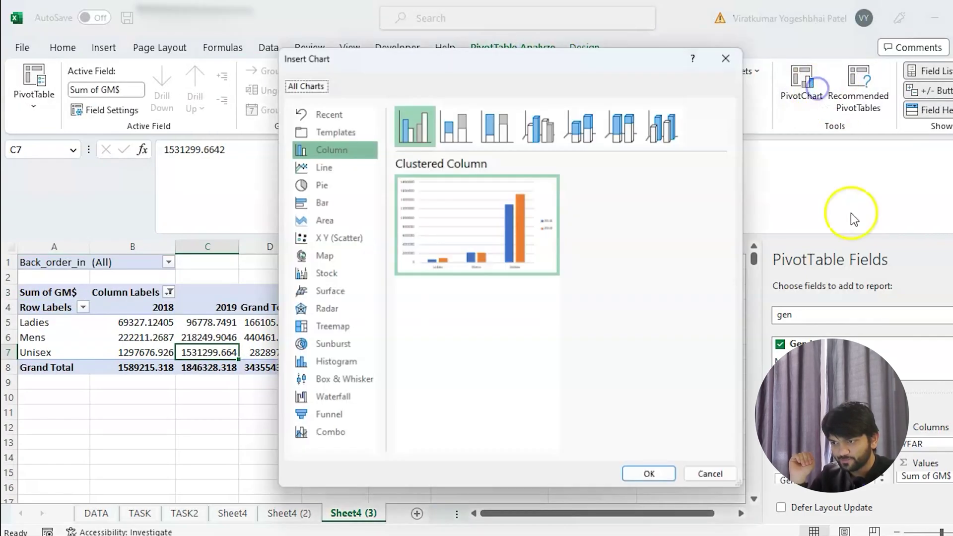
pyautogui.moveTo(495, 257)
pyautogui.click(649, 480)
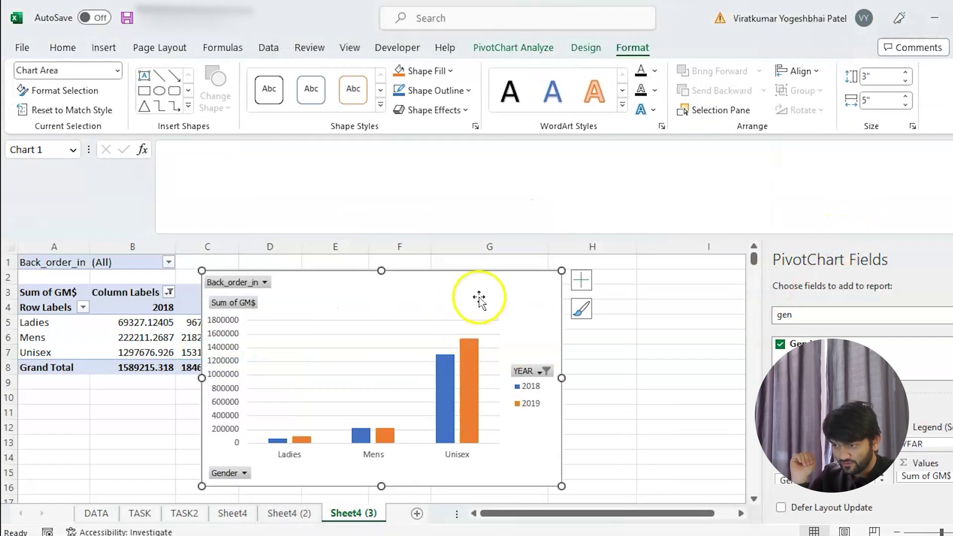
# Step: Place the Gender chart beside the pivot table on Sheet4 (3) and hide all field buttons on it
pyautogui.moveTo(478, 297); pyautogui.dragTo(614, 284)
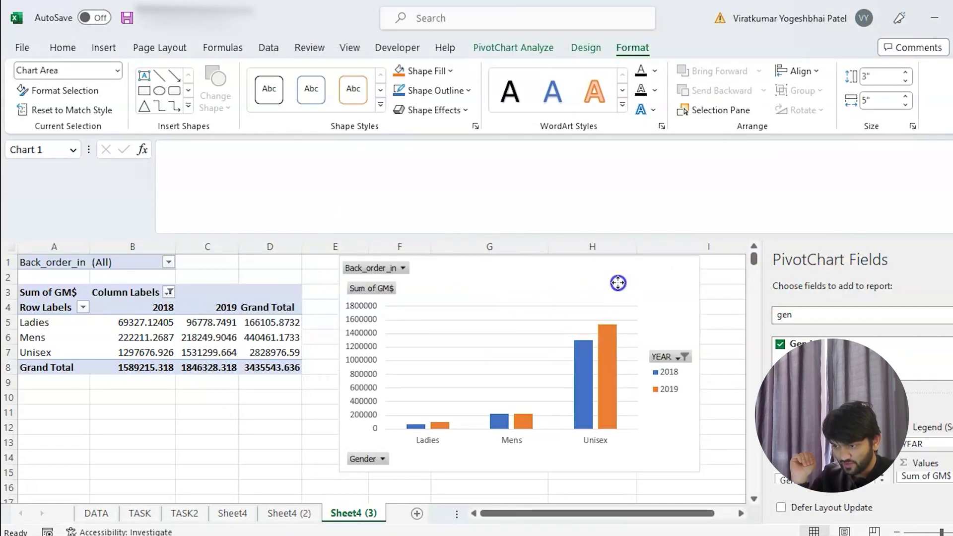
pyautogui.rightClick(360, 459)
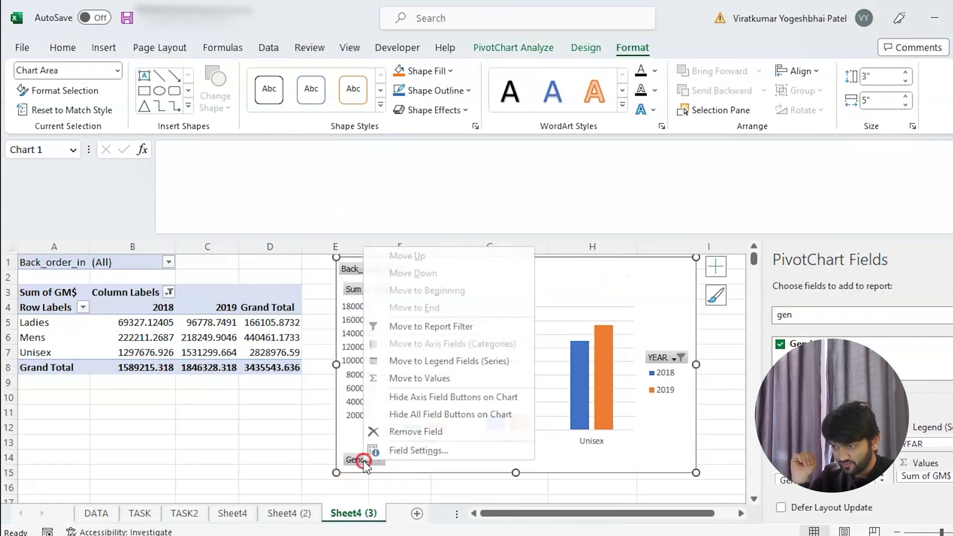
pyautogui.click(430, 419)
# Step: Add a chart title to the Gender chart on Sheet4 (3) and change its text to "GM by Gender"
pyautogui.click(715, 269)
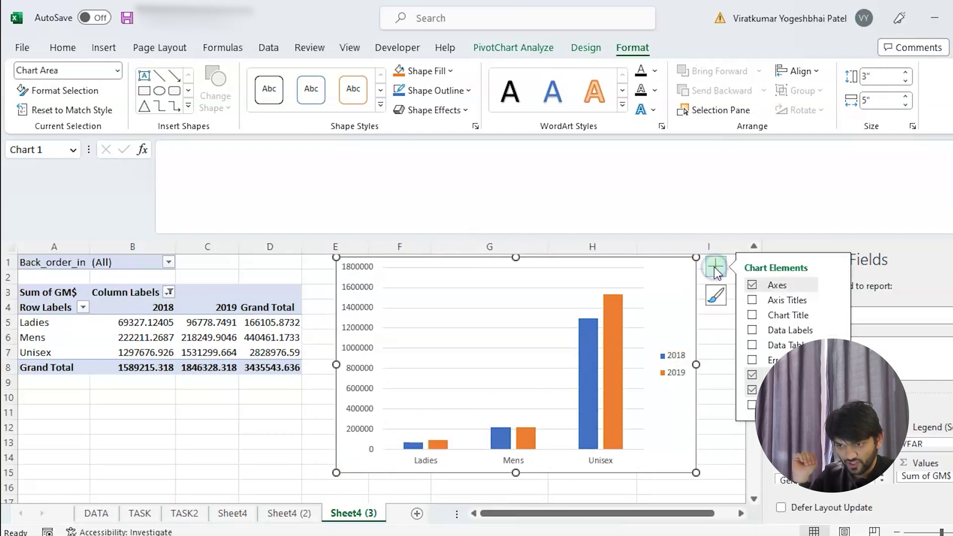
pyautogui.click(751, 314)
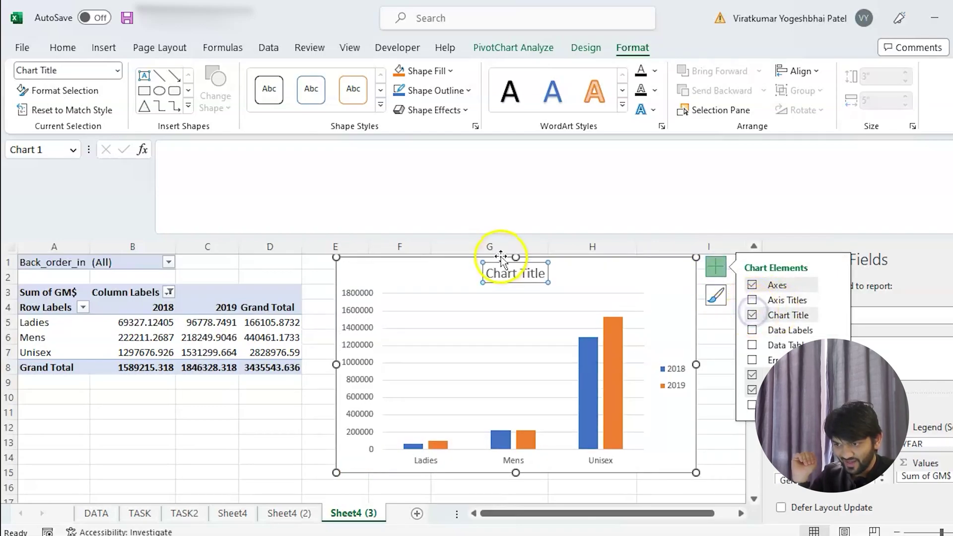
pyautogui.click(545, 275)
pyautogui.press('BackSpace')
pyautogui.press('BackSpace')
pyautogui.press('BackSpace')
pyautogui.press('BackSpace')
pyautogui.press('BackSpace')
pyautogui.press('BackSpace')
pyautogui.press('BackSpace')
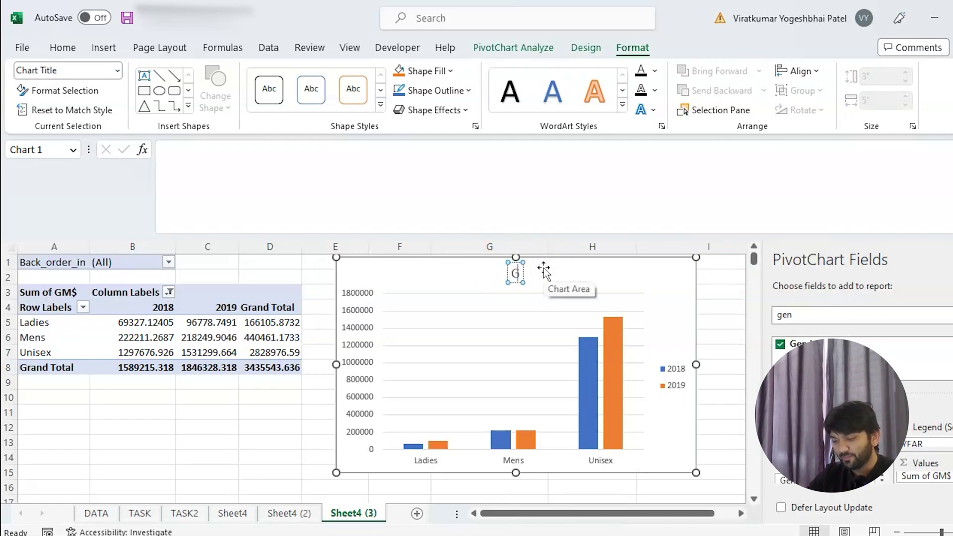
pyautogui.write('GM by Gender')
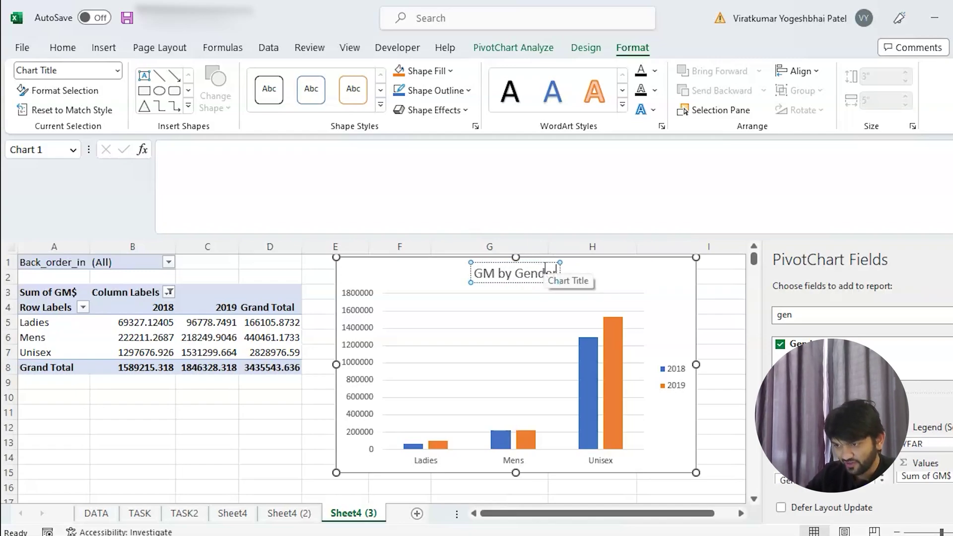
pyautogui.click(724, 306)
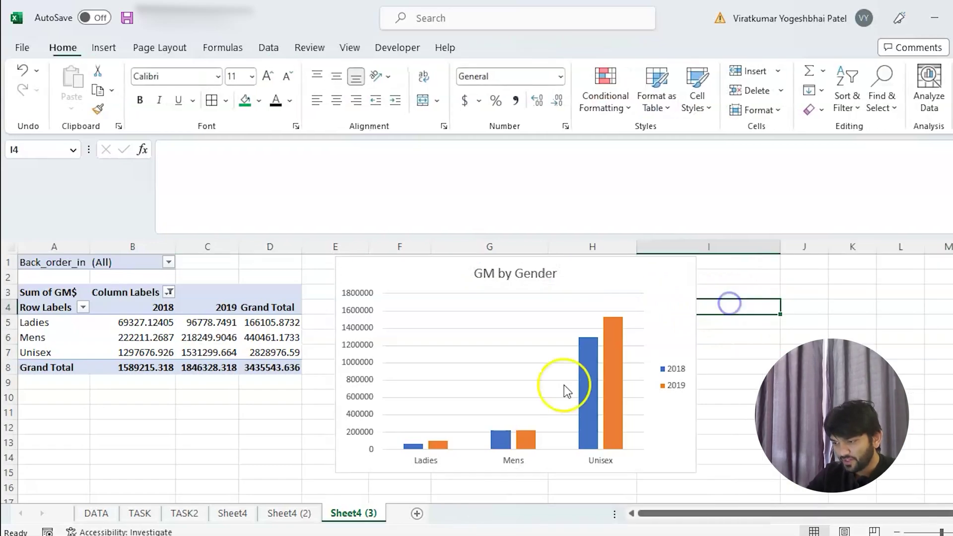
# Step: Copy the Collection chart from Sheet4 and paste it at cell C5 of a new worksheet
pyautogui.click(242, 519)
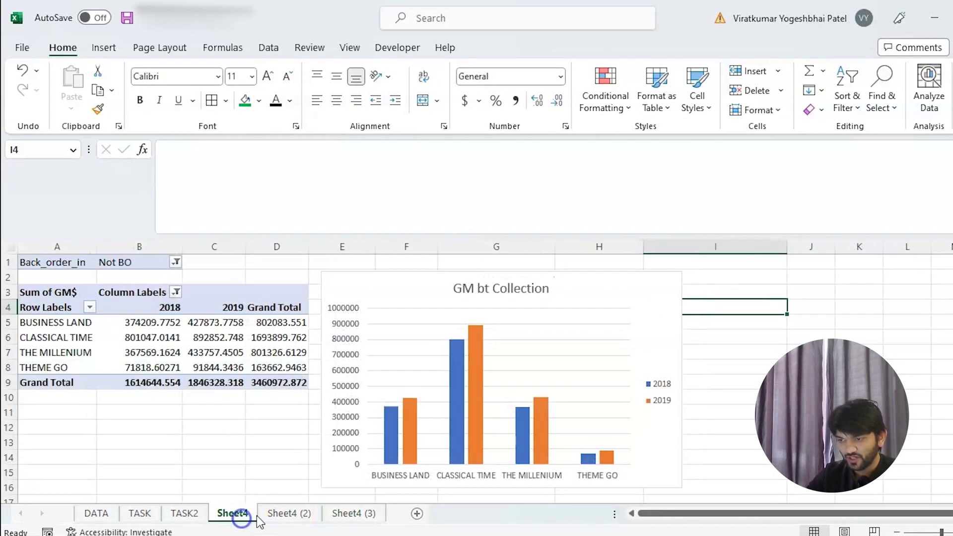
pyautogui.click(633, 270)
pyautogui.rightClick(629, 285)
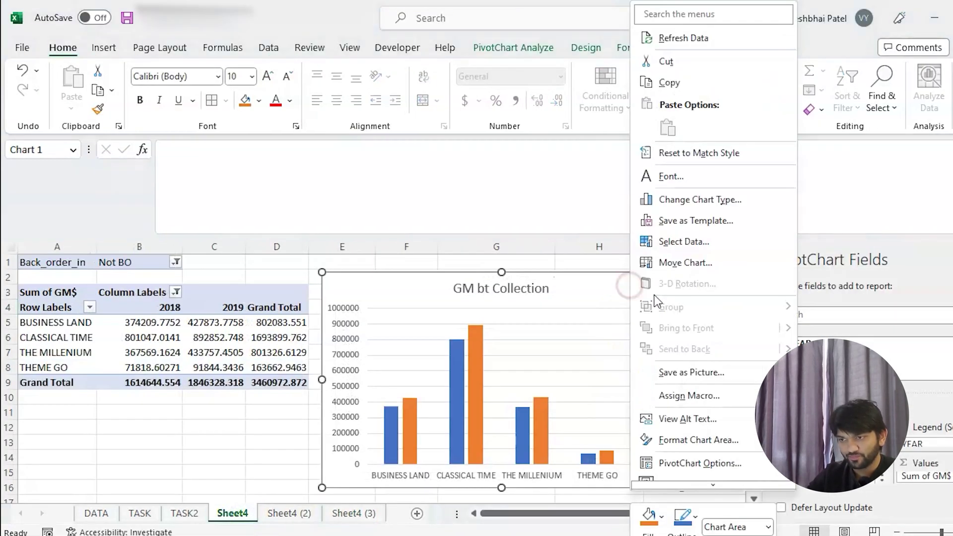
pyautogui.click(716, 81)
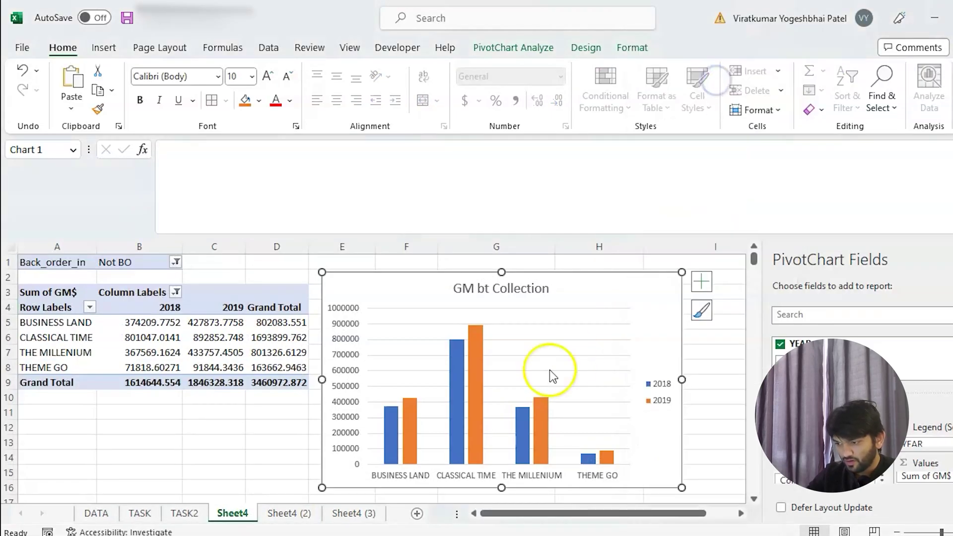
pyautogui.click(418, 514)
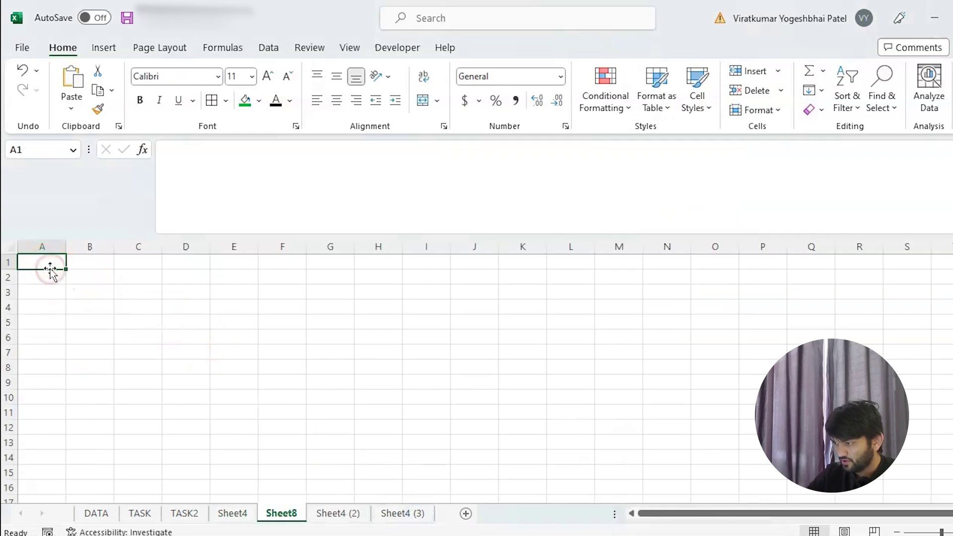
pyautogui.click(126, 315)
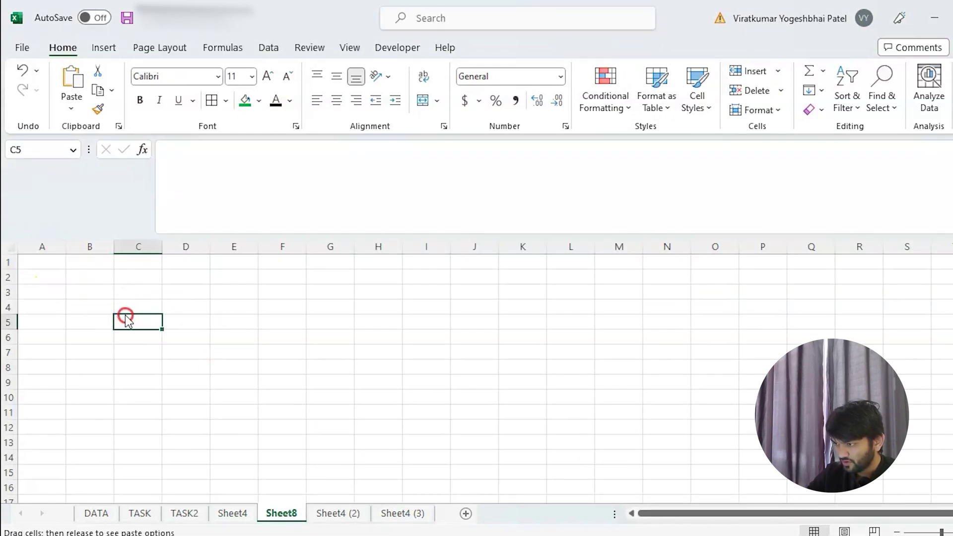
pyautogui.hotkey('ctrl', 'v')
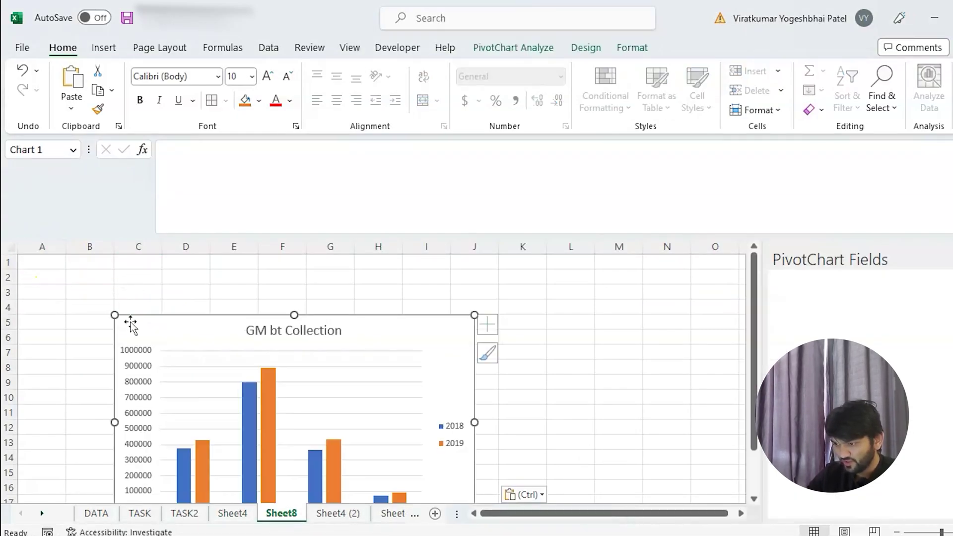
# Step: Correct the title of the Collection chart on Sheet4 to "GM by Collection"
pyautogui.click(245, 516)
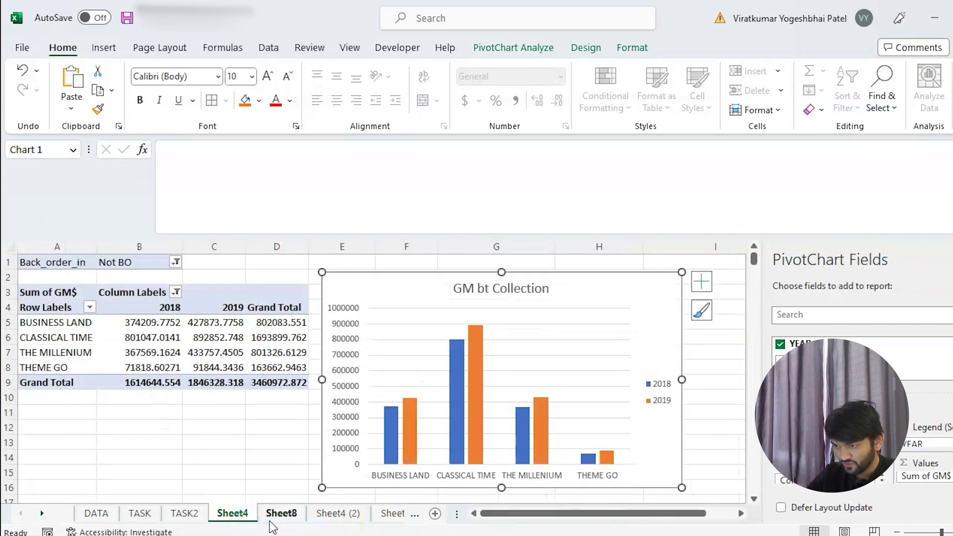
pyautogui.click(322, 516)
pyautogui.click(251, 519)
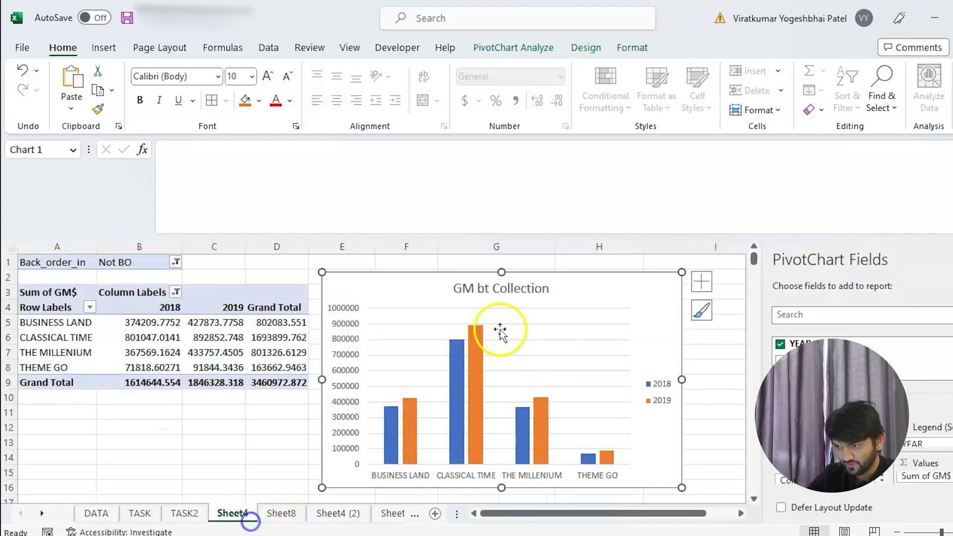
pyautogui.click(511, 284)
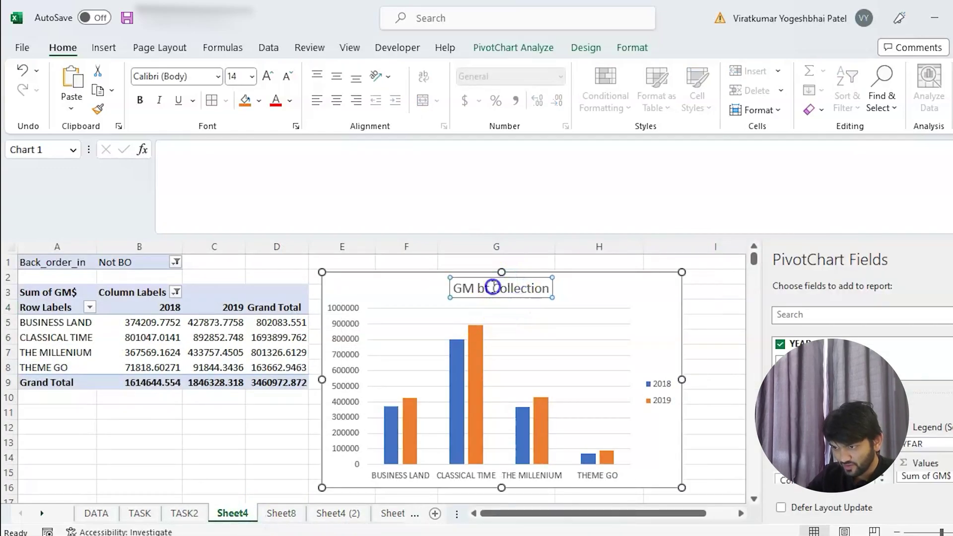
pyautogui.press('BackSpace')
pyautogui.write('y')
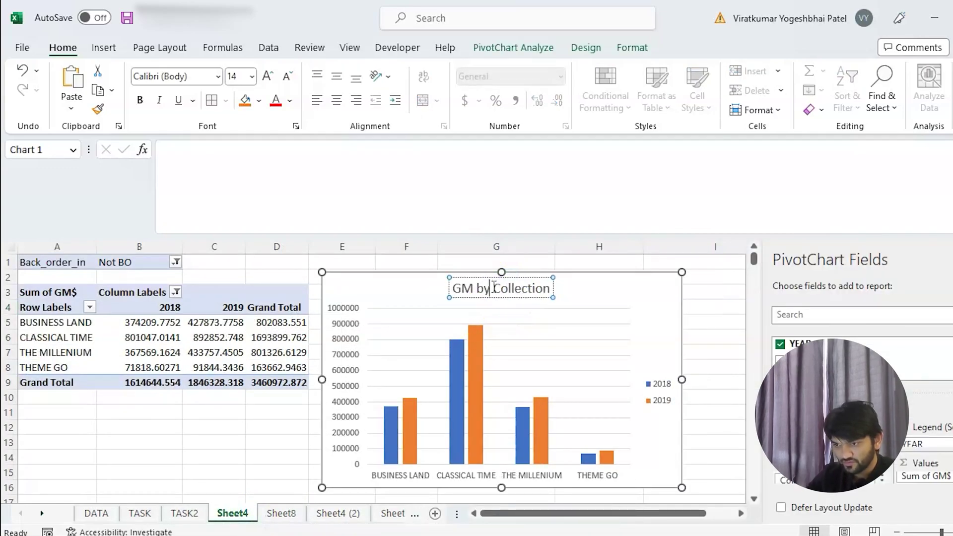
pyautogui.click(714, 293)
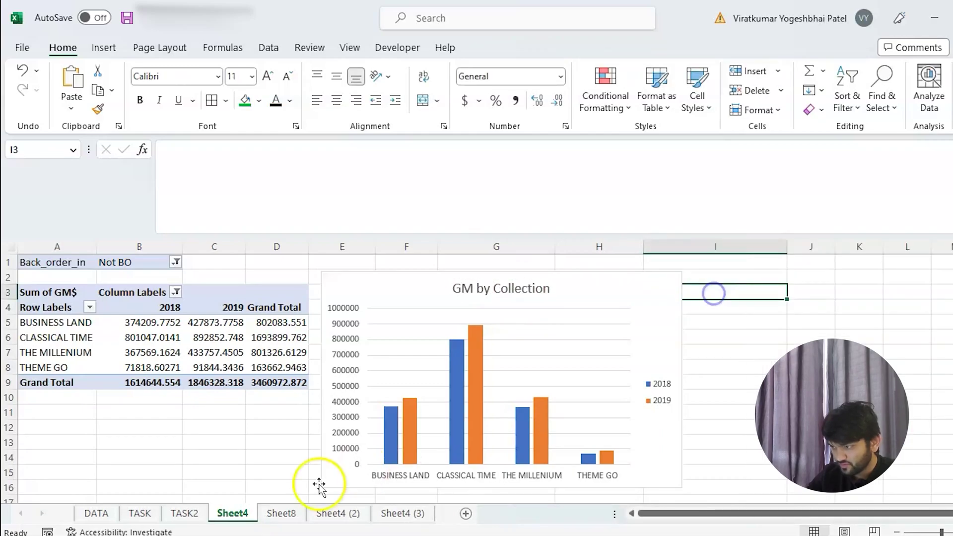
# Step: Correct the title of the copied Collection chart on Sheet8 to "GM by Collection"
pyautogui.click(281, 514)
pyautogui.click(287, 336)
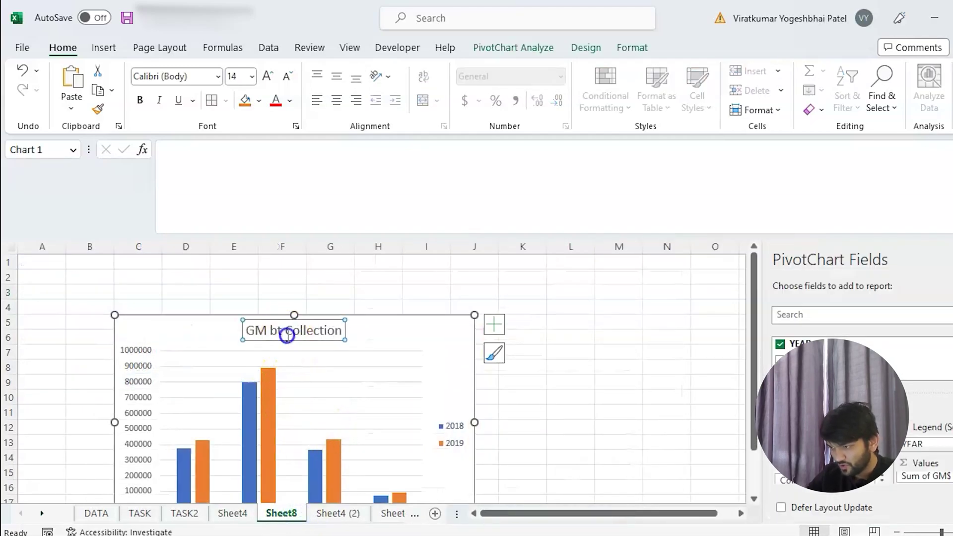
pyautogui.click(283, 331)
pyautogui.press('BackSpace')
pyautogui.write('y')
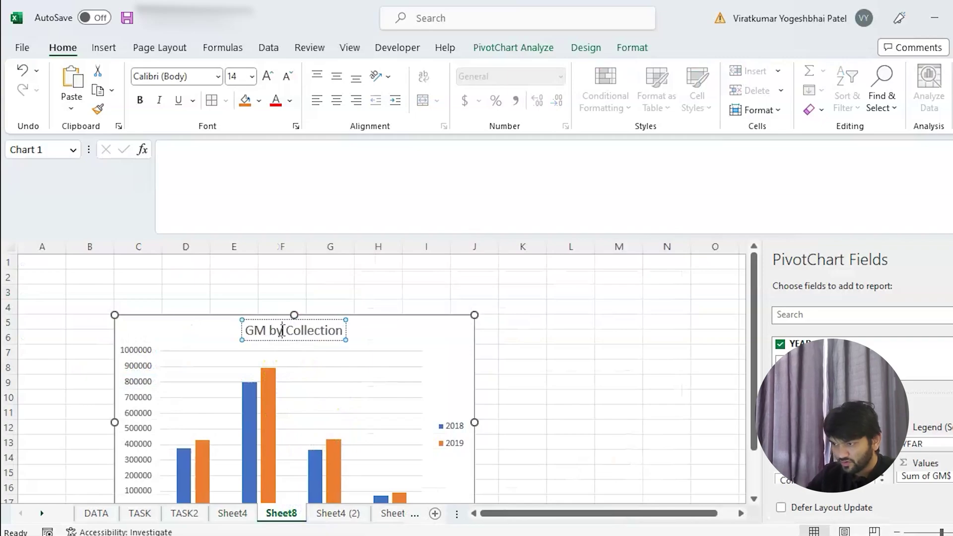
pyautogui.click(637, 351)
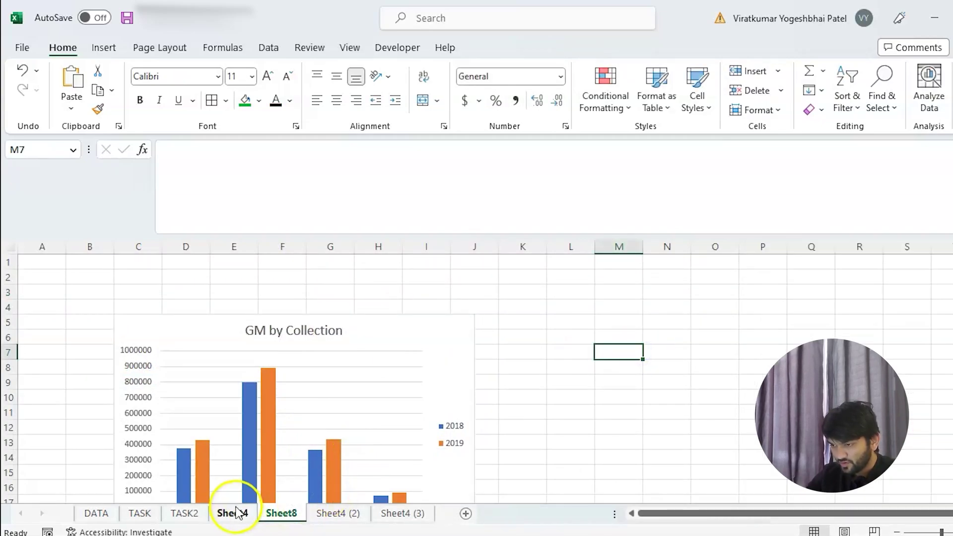
# Step: Copy the "GM by Season" chart from Sheet4 (2) and paste it at cell K9 of Sheet8
pyautogui.click(228, 513)
pyautogui.click(302, 515)
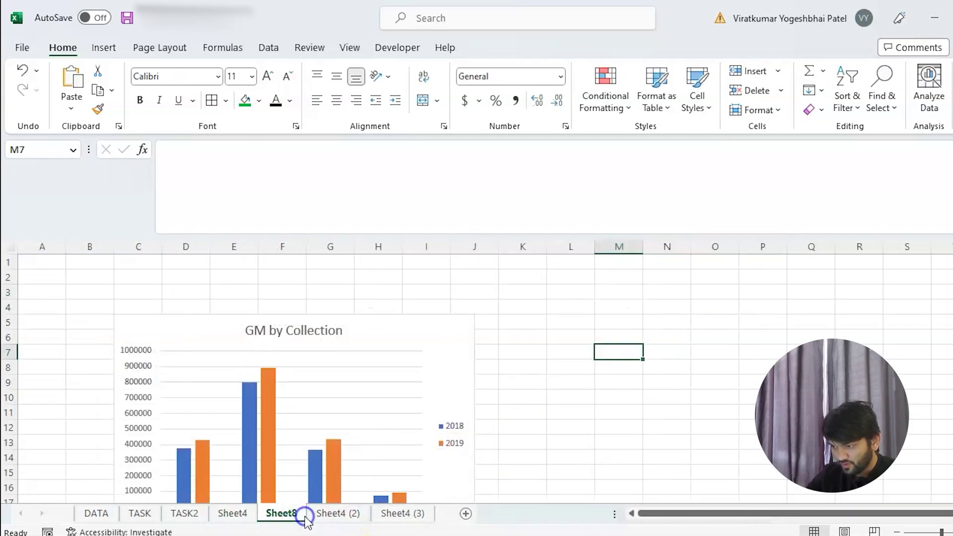
pyautogui.click(320, 514)
pyautogui.click(570, 304)
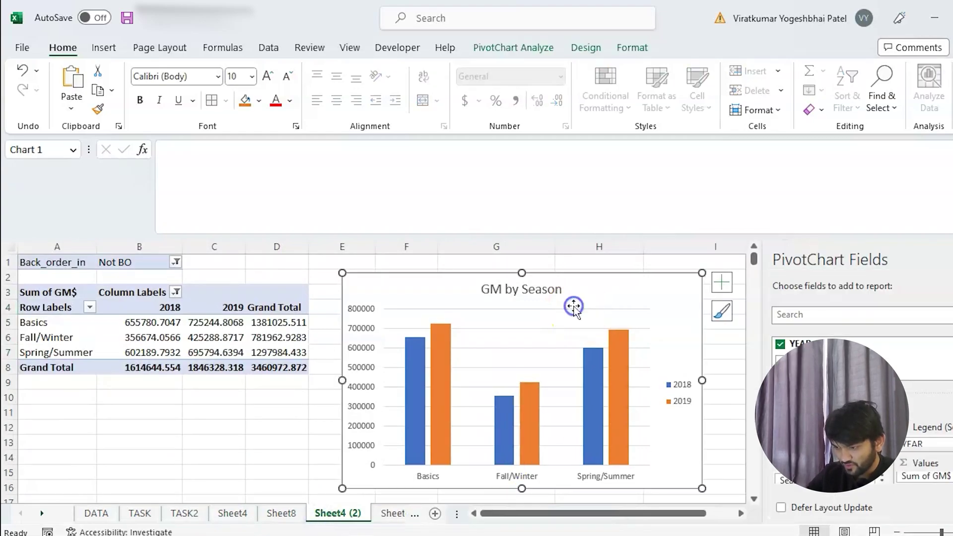
pyautogui.click(288, 516)
pyautogui.click(516, 381)
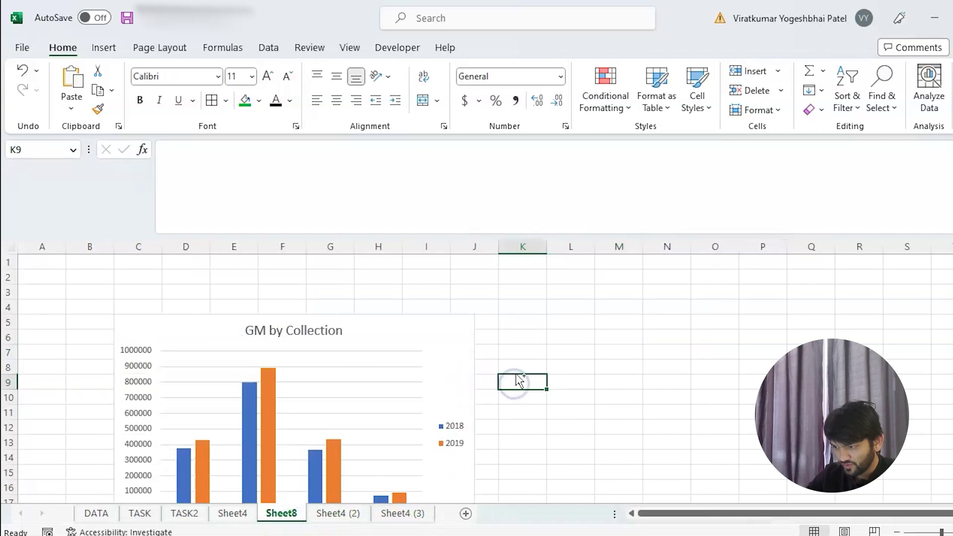
pyautogui.hotkey('ctrl', 'v')
pyautogui.click(341, 514)
pyautogui.click(587, 312)
pyautogui.click(606, 301)
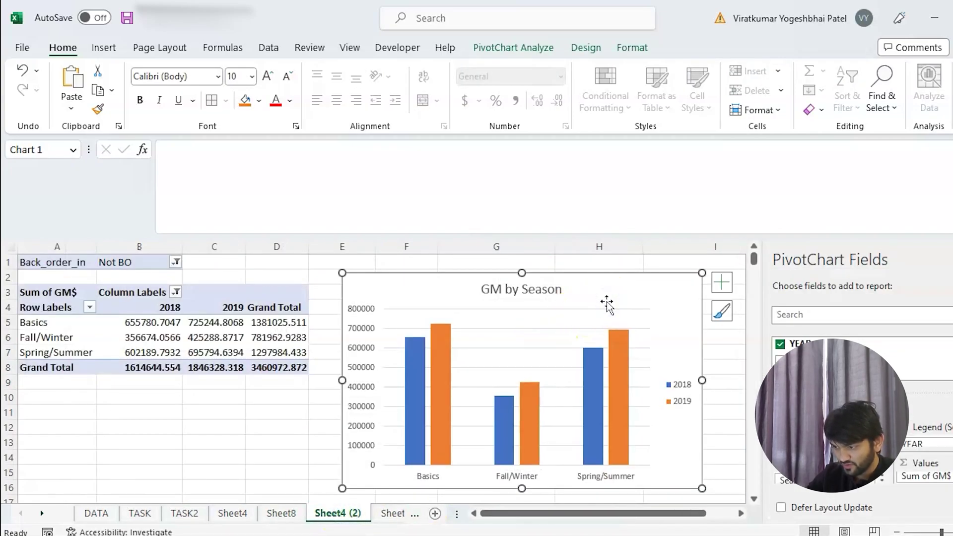
pyautogui.click(281, 513)
pyautogui.click(615, 297)
# Step: Copy the "GM by Gender" chart from Sheet4 (3) and paste it at cell K2 of Sheet8
pyautogui.click(390, 514)
pyautogui.click(446, 282)
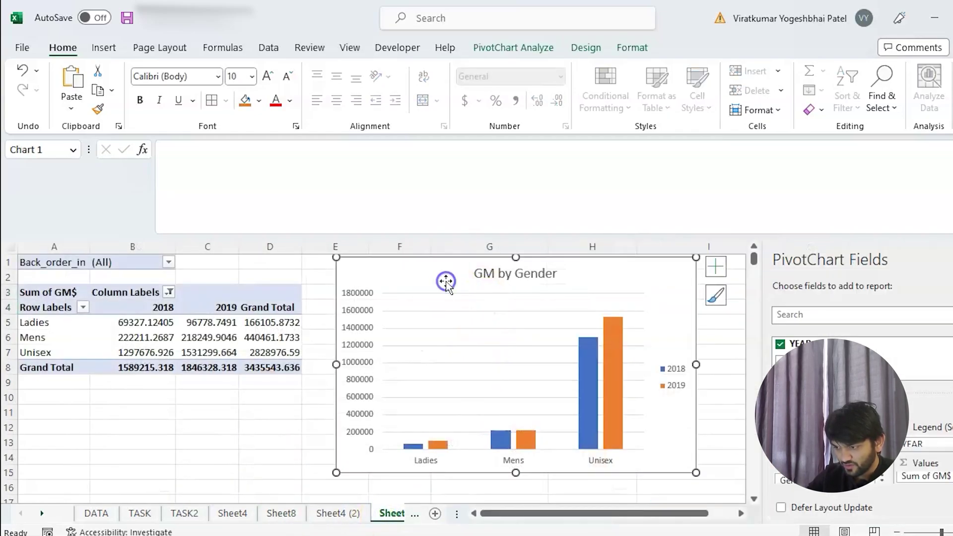
pyautogui.click(288, 513)
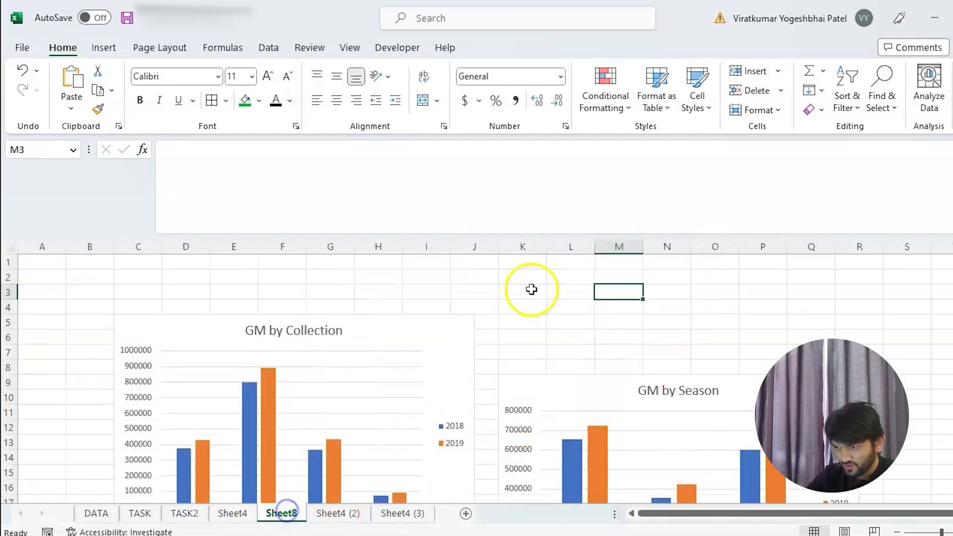
pyautogui.click(519, 279)
pyautogui.hotkey('ctrl', 'v')
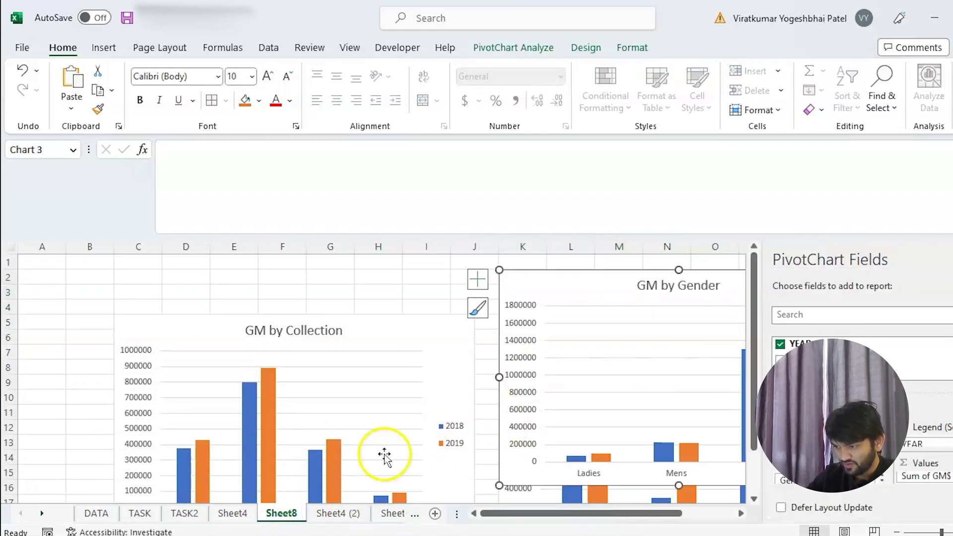
# Step: Rename Sheet8 as "Dashboard"
pyautogui.rightClick(279, 512)
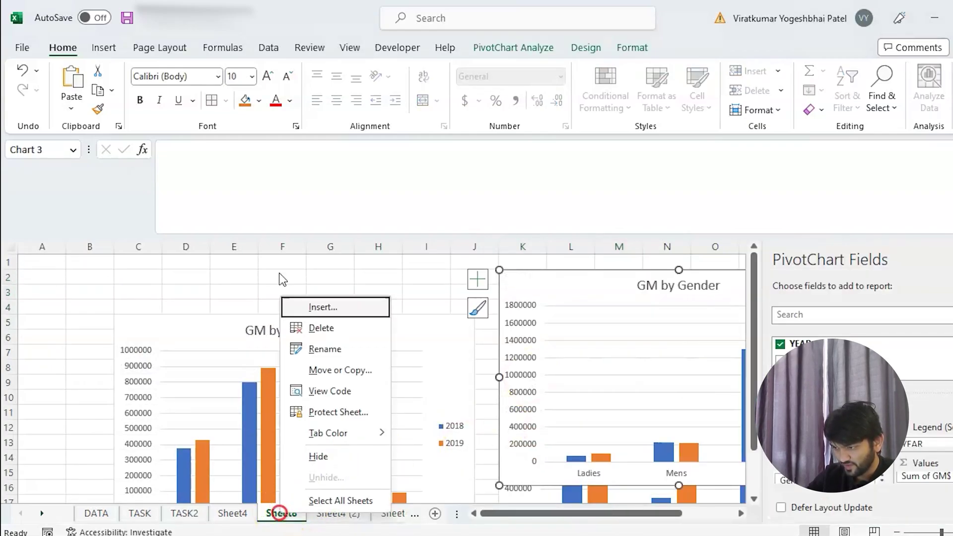
pyautogui.click(355, 350)
pyautogui.write('Dashboard')
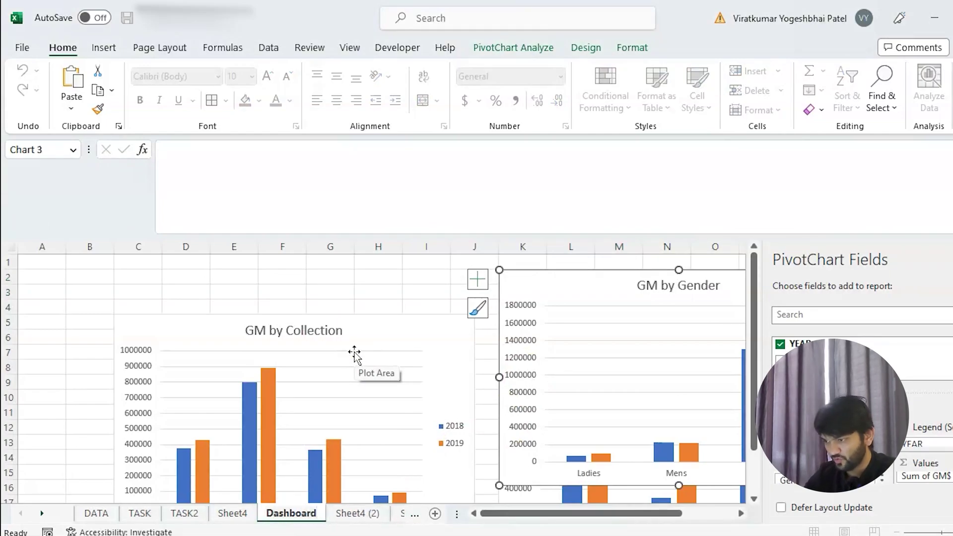
# Step: Move the "GM by Collection" chart up to row 2 and place the "GM by Gender" chart right beside it at the same height
pyautogui.click(340, 273)
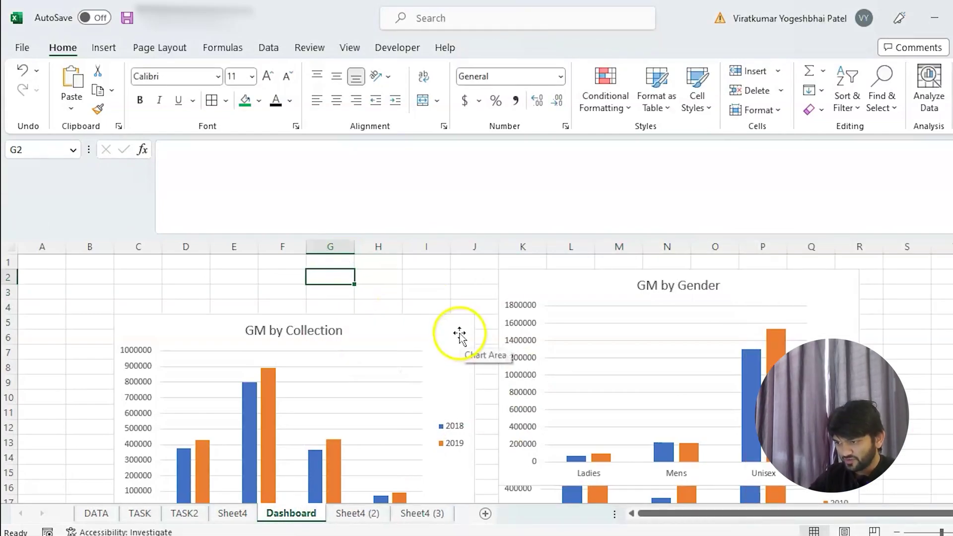
pyautogui.moveTo(426, 330); pyautogui.dragTo(437, 284)
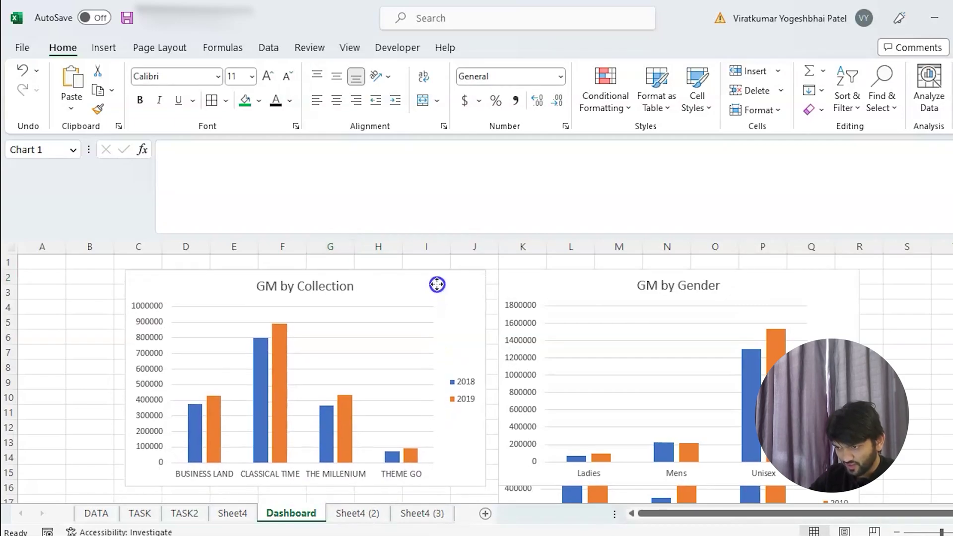
pyautogui.moveTo(574, 285)
pyautogui.mouseDown()
pyautogui.moveTo(568, 278)
pyautogui.moveTo(567, 288)
pyautogui.mouseUp()
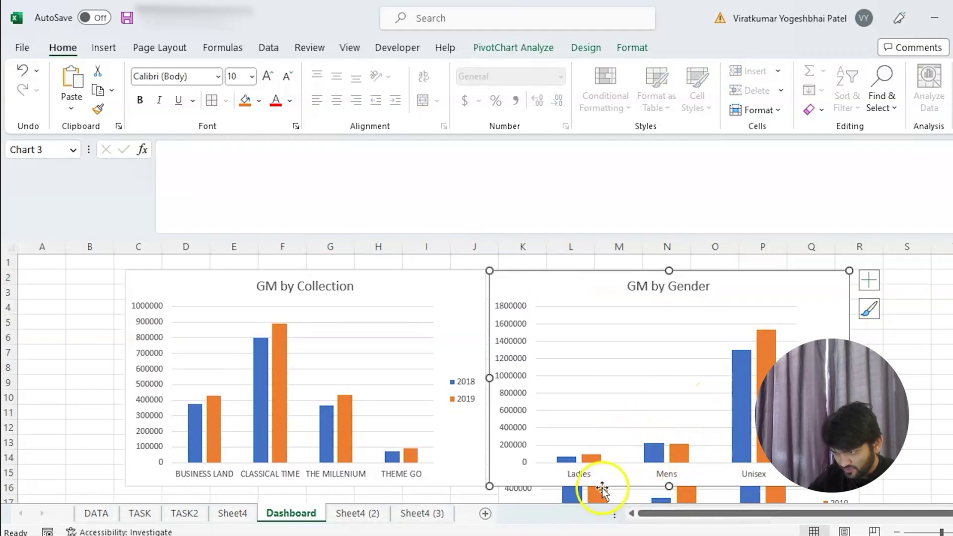
# Step: Shrink the "GM by Collection" chart so it spans about columns E to J and rows 2 to 12
pyautogui.click(463, 443)
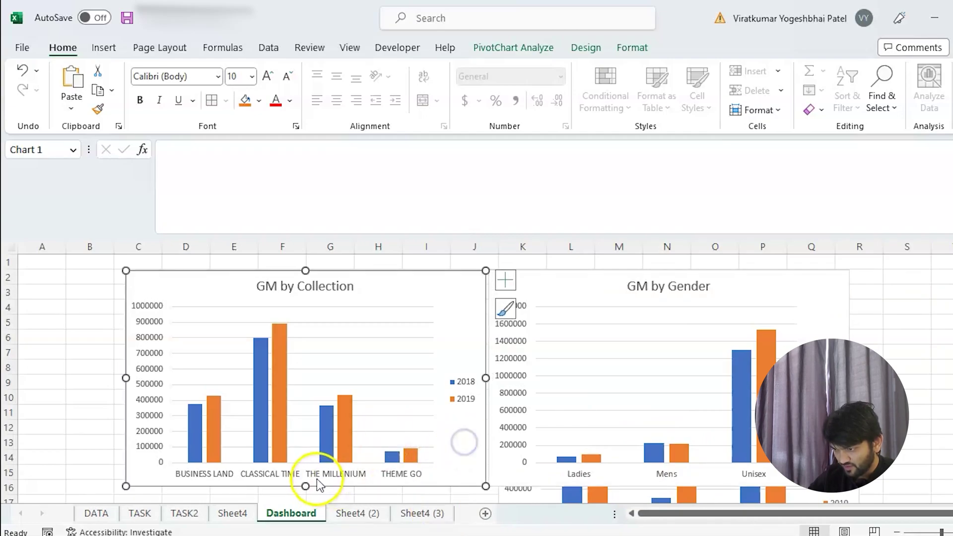
pyautogui.moveTo(308, 486); pyautogui.dragTo(305, 431)
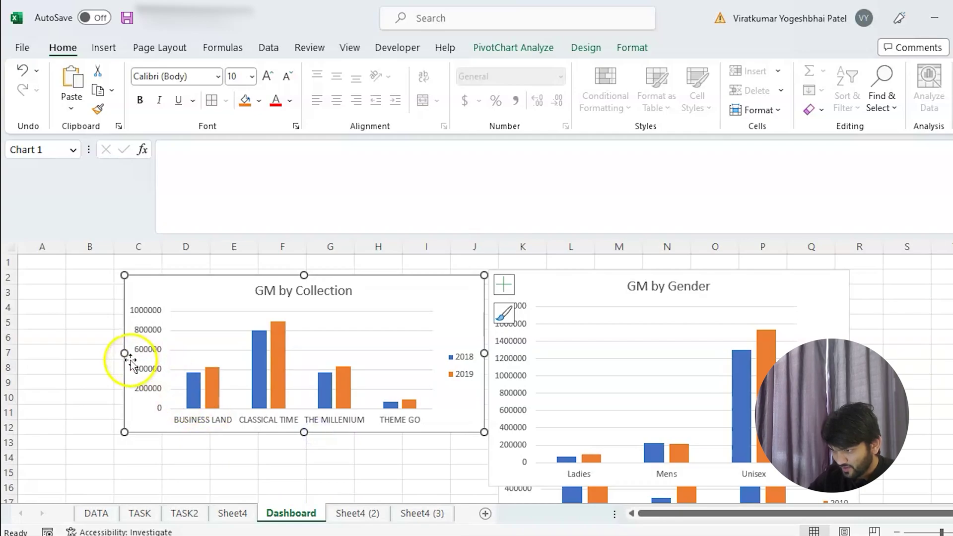
pyautogui.moveTo(125, 353); pyautogui.dragTo(226, 353)
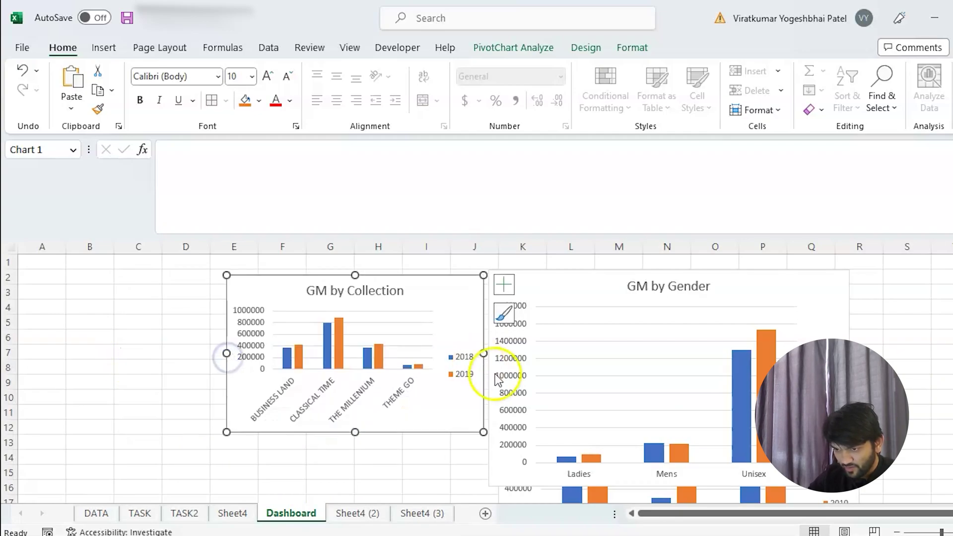
# Step: Shrink the "GM by Gender" chart to the Collection chart's height, spanning about columns K to P and rows 2 to 12
pyautogui.click(789, 285)
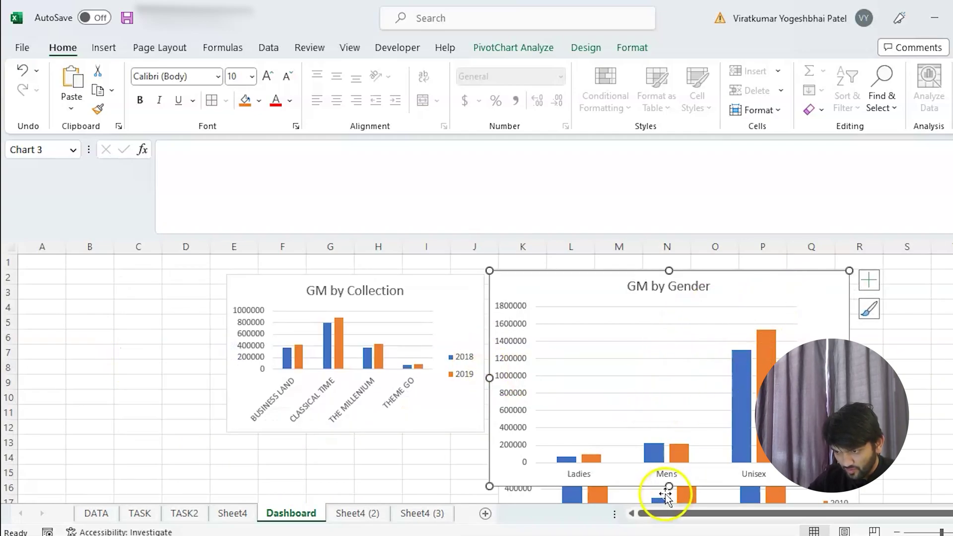
pyautogui.moveTo(665, 457); pyautogui.dragTo(662, 432)
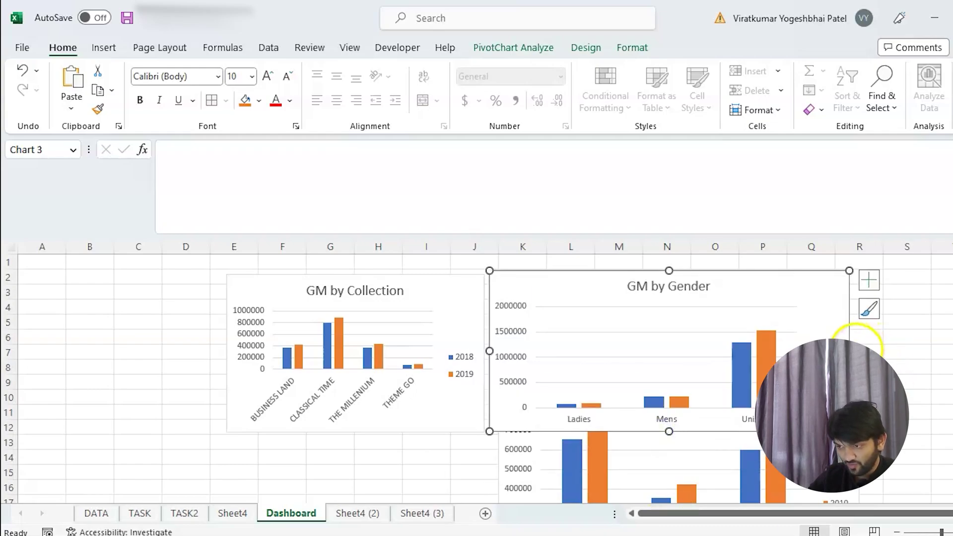
pyautogui.moveTo(849, 351); pyautogui.dragTo(797, 350)
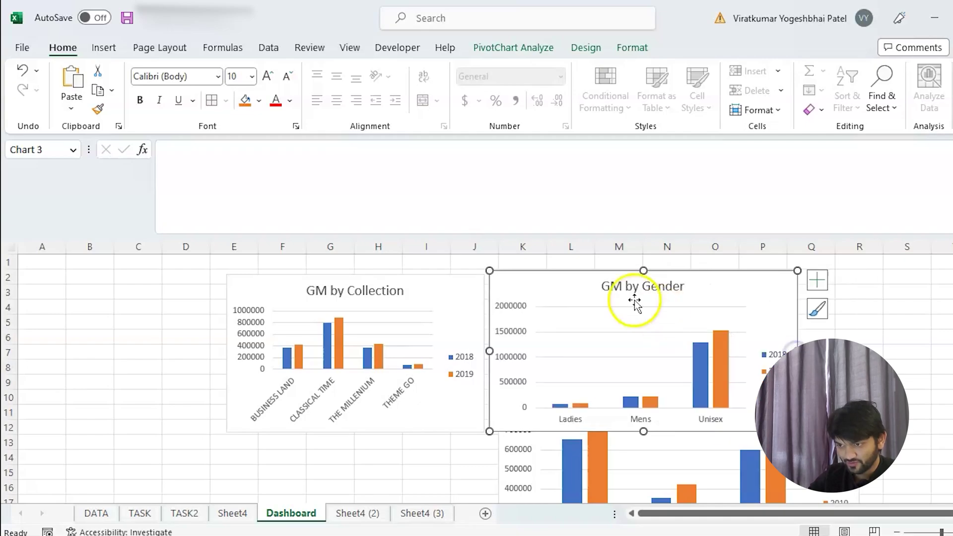
pyautogui.moveTo(642, 269); pyautogui.dragTo(642, 275)
pyautogui.moveTo(797, 352); pyautogui.dragTo(772, 354)
pyautogui.click(868, 335)
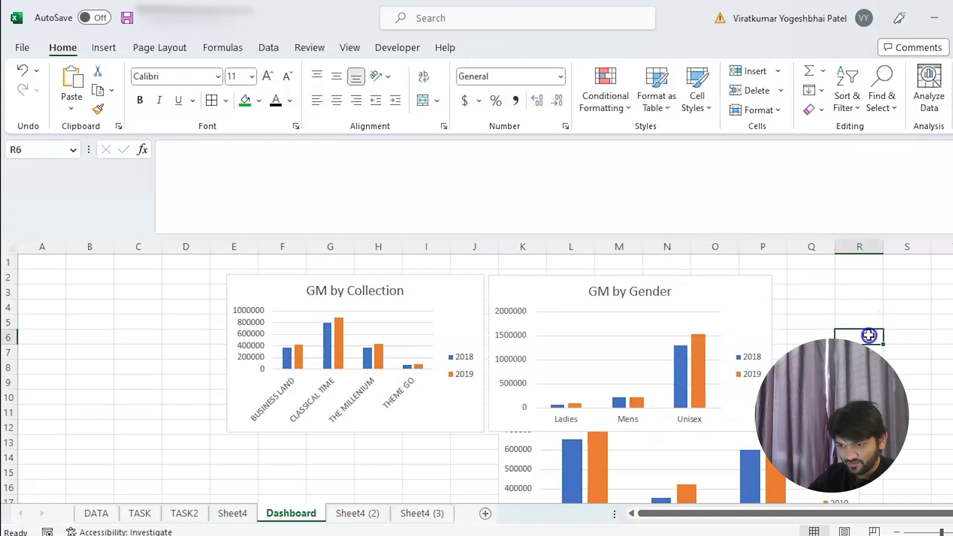
# Step: Move the "GM by Season" chart beneath the other two charts, centred between them and starting at about row 13
pyautogui.scroll(-4, 868, 335)
pyautogui.click(819, 299)
pyautogui.moveTo(819, 299); pyautogui.dragTo(632, 360)
pyautogui.scroll(1, 708, 366)
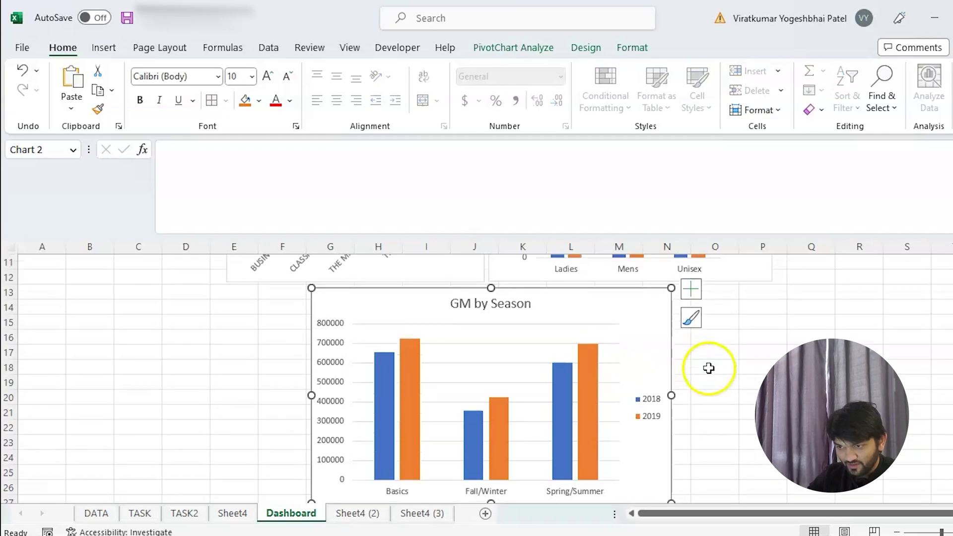
pyautogui.scroll(-1, 740, 460)
pyautogui.scroll(-1, 740, 460)
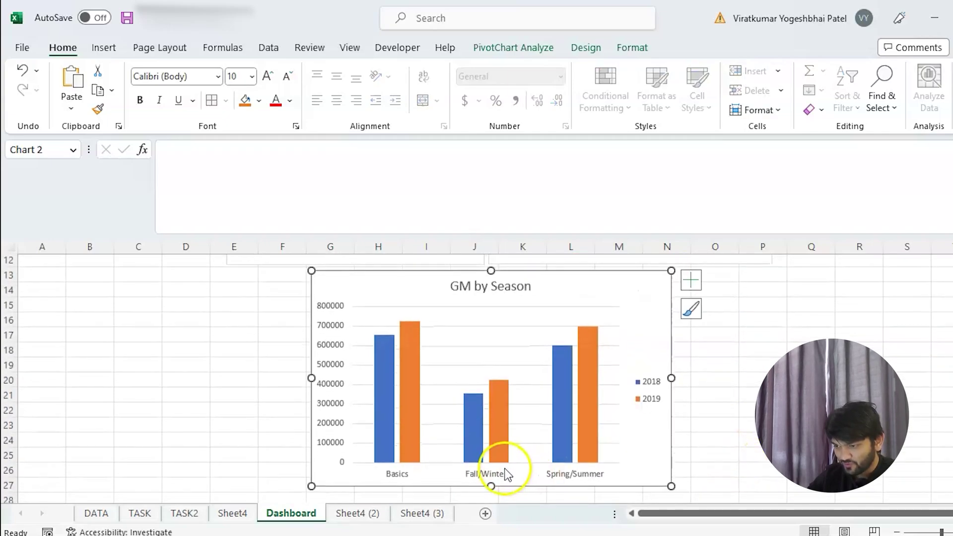
# Step: Shrink the "GM by Season" chart from its lower edge and both sides so it spans about rows 13 to 24
pyautogui.moveTo(487, 487); pyautogui.dragTo(490, 445)
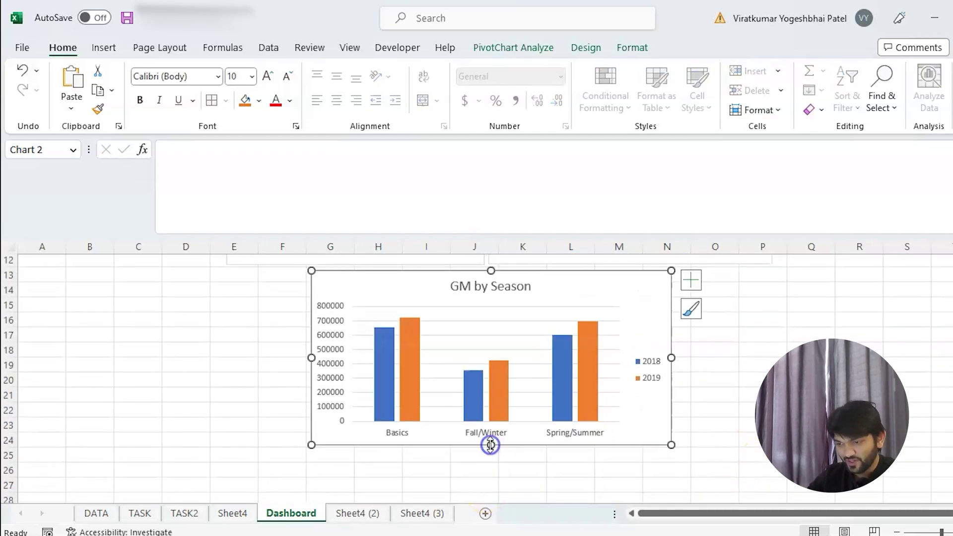
pyautogui.moveTo(671, 357); pyautogui.dragTo(659, 357)
pyautogui.moveTo(308, 361); pyautogui.dragTo(322, 358)
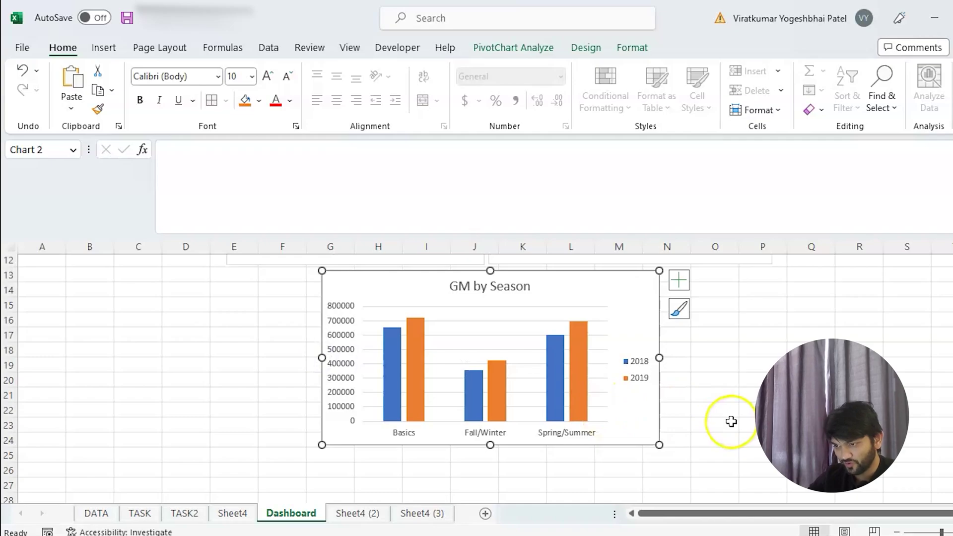
pyautogui.scroll(4, 731, 421)
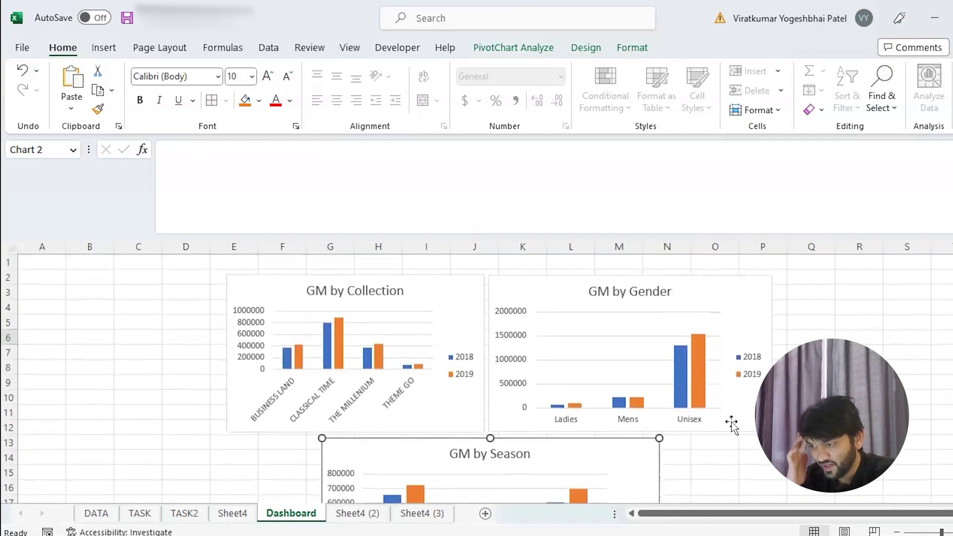
# Step: Insert a MONTH slicer for the "GM by Collection" chart and place it over columns B to D beside the chart
pyautogui.click(480, 376)
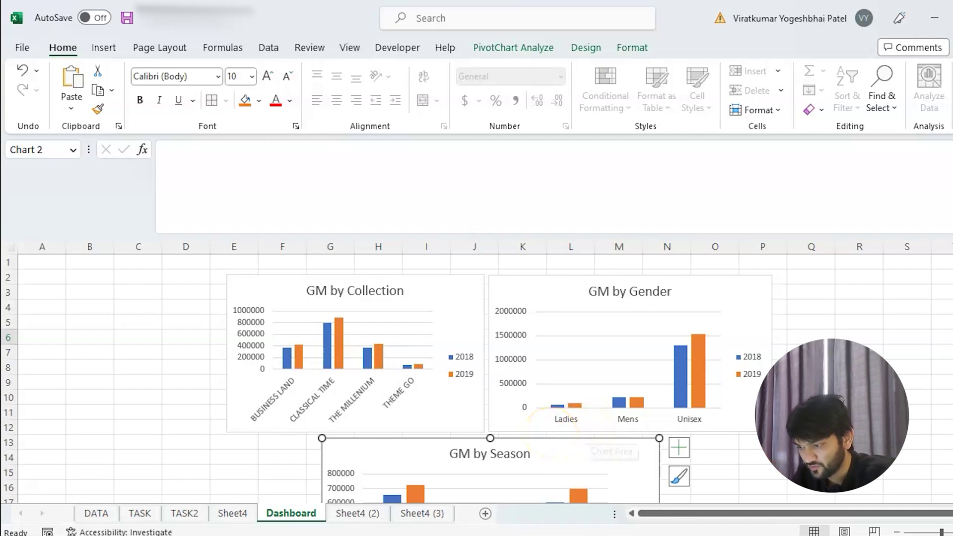
pyautogui.click(458, 298)
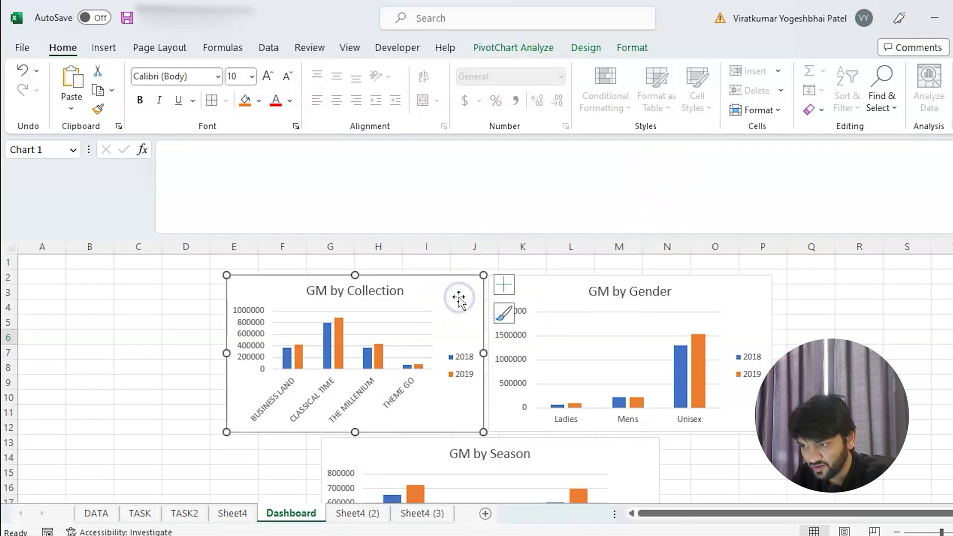
pyautogui.click(528, 50)
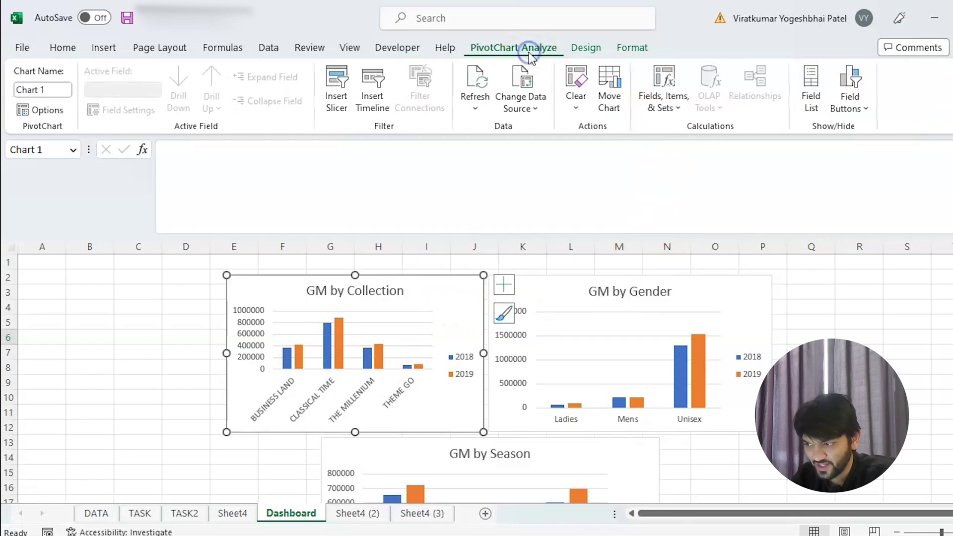
pyautogui.click(345, 116)
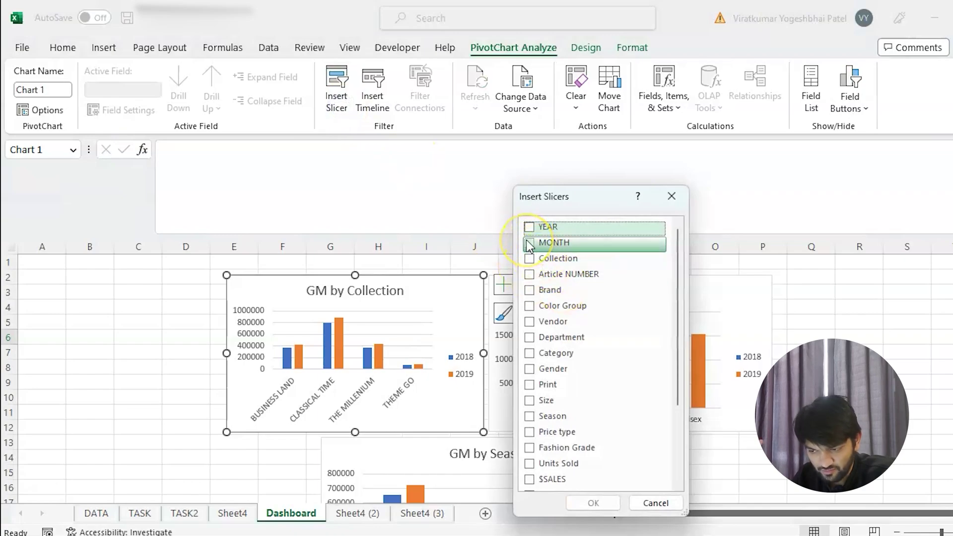
pyautogui.scroll(-3, 596, 393)
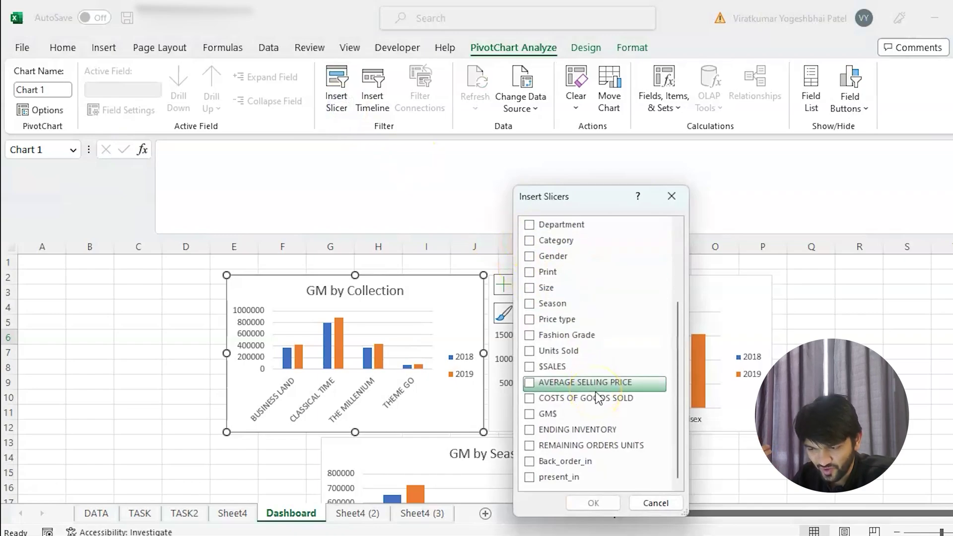
pyautogui.scroll(3, 598, 397)
pyautogui.click(530, 242)
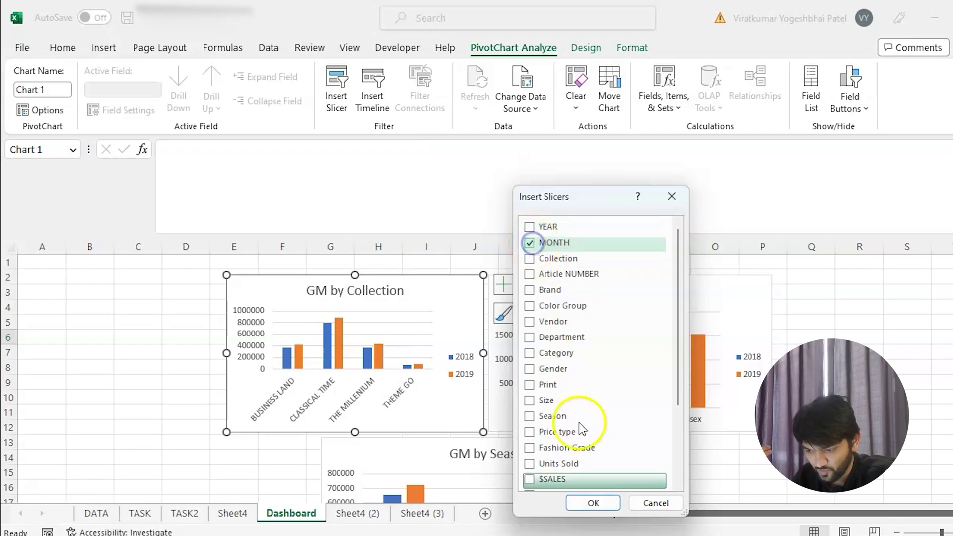
pyautogui.click(593, 503)
pyautogui.moveTo(559, 430); pyautogui.dragTo(179, 389)
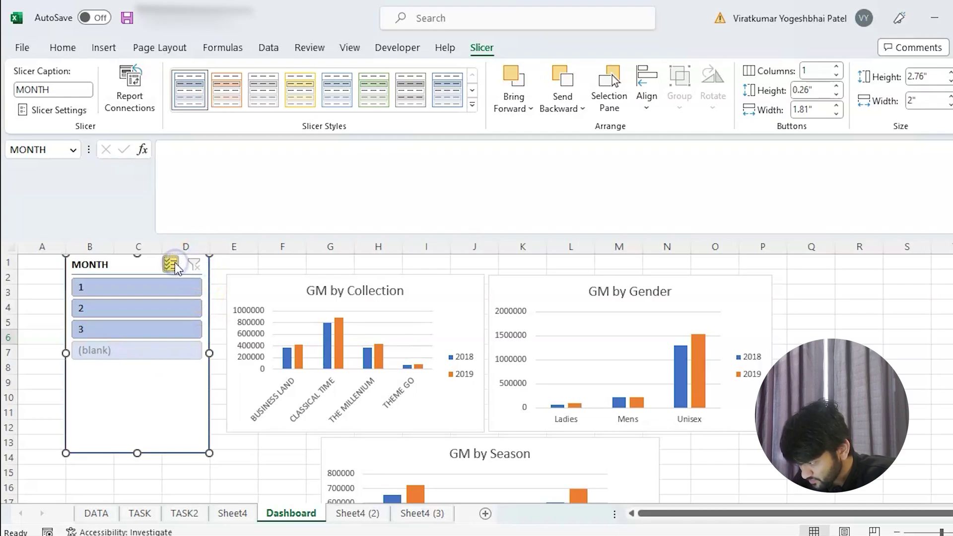
pyautogui.click(163, 343)
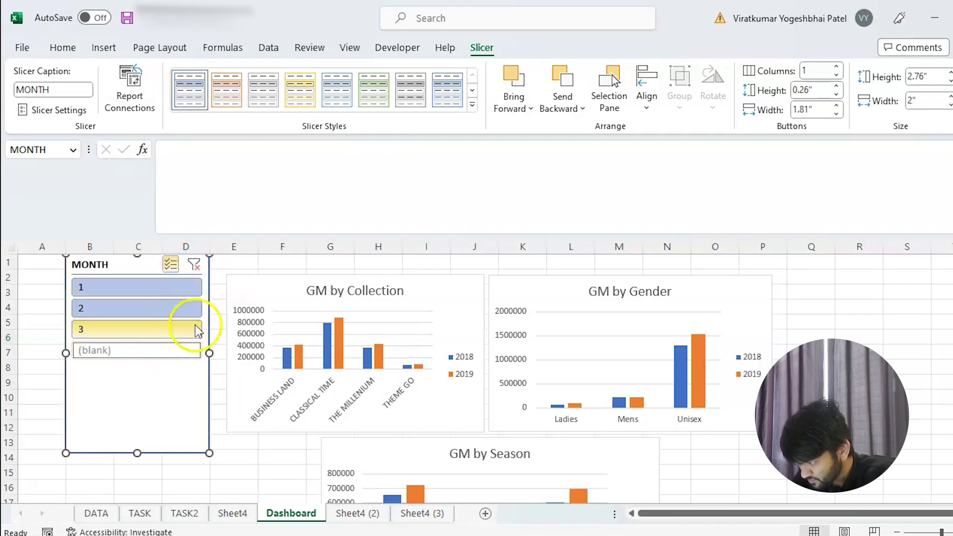
pyautogui.click(194, 264)
pyautogui.click(171, 267)
# Step: Reduce the MONTH slicer's height to about 1.54" and move it down so it starts near row 3 beside the Collection chart
pyautogui.click(137, 453)
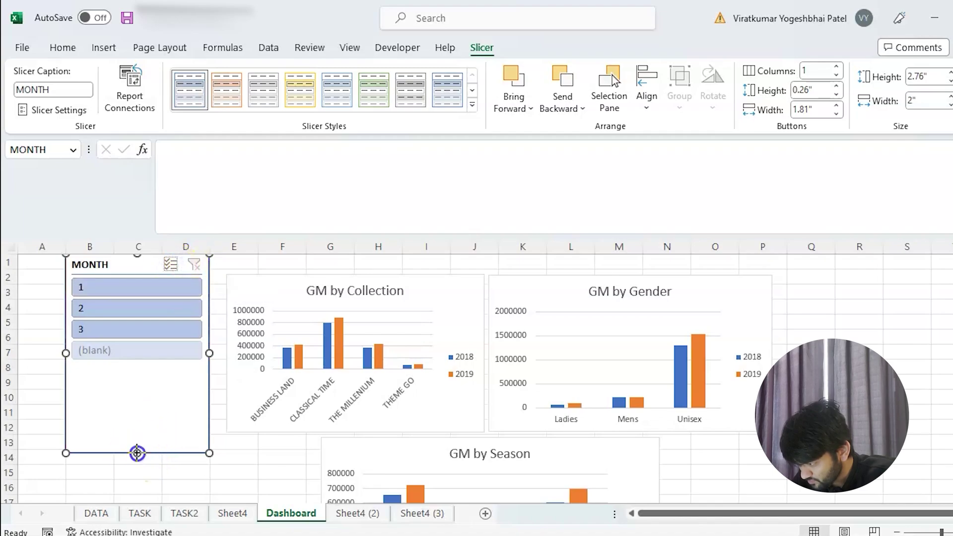
pyautogui.moveTo(153, 365); pyautogui.dragTo(150, 364)
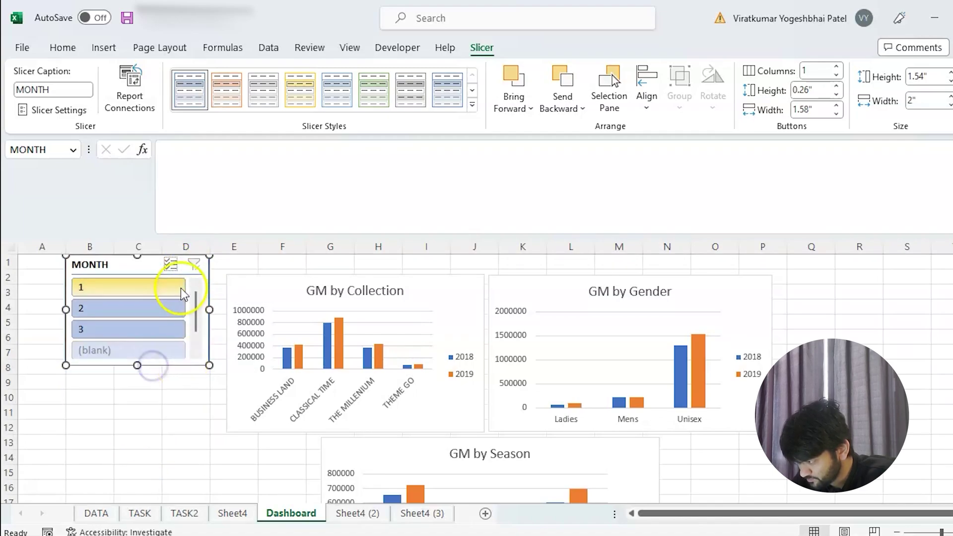
pyautogui.moveTo(142, 263); pyautogui.dragTo(144, 294)
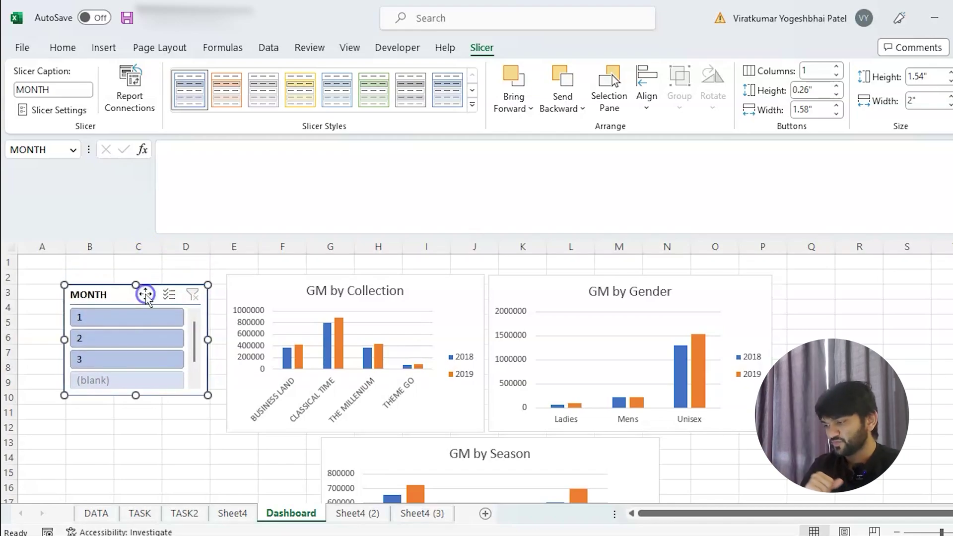
pyautogui.rightClick(157, 375)
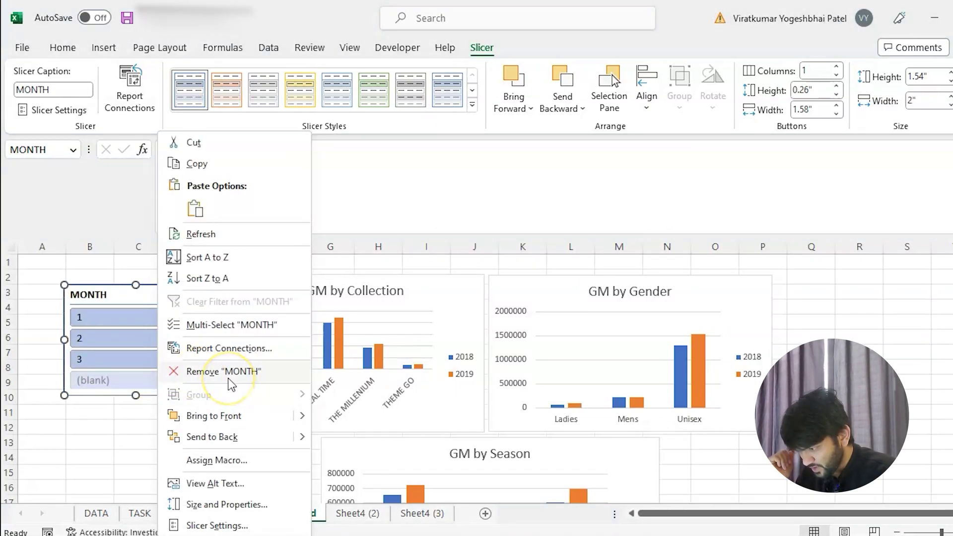
pyautogui.click(433, 266)
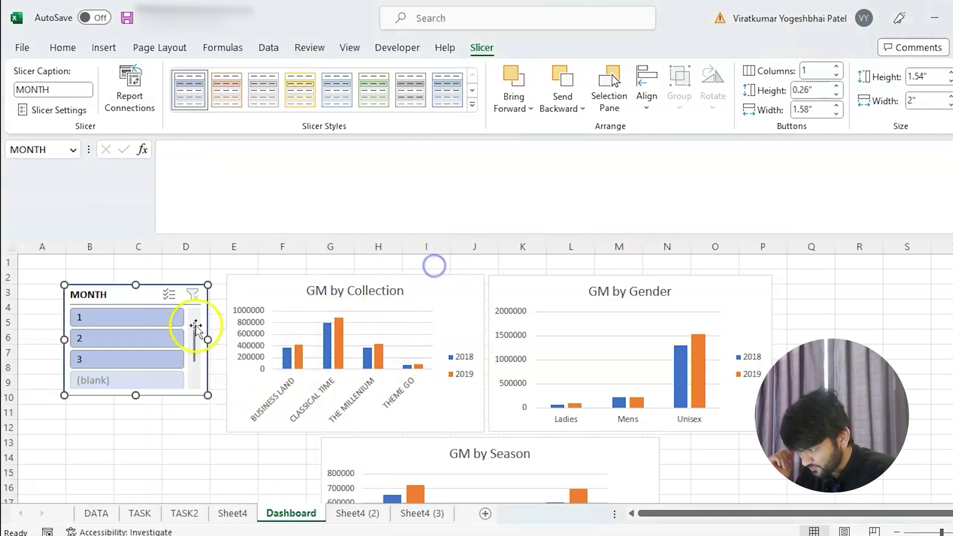
# Step: Test the MONTH slicer by filtering to months 1, 2 and 3 in turn, then 2 and 1 again, and compare the charts
pyautogui.click(155, 319)
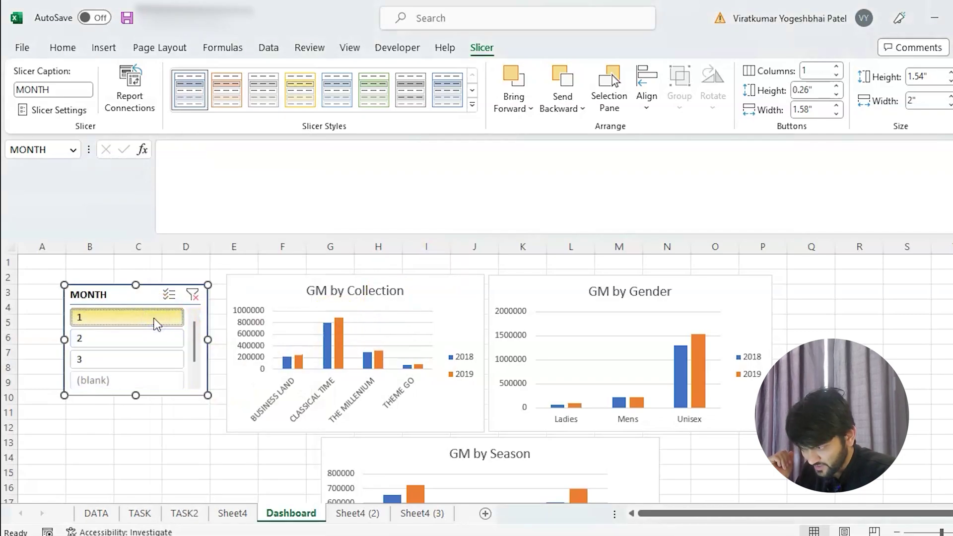
pyautogui.click(140, 337)
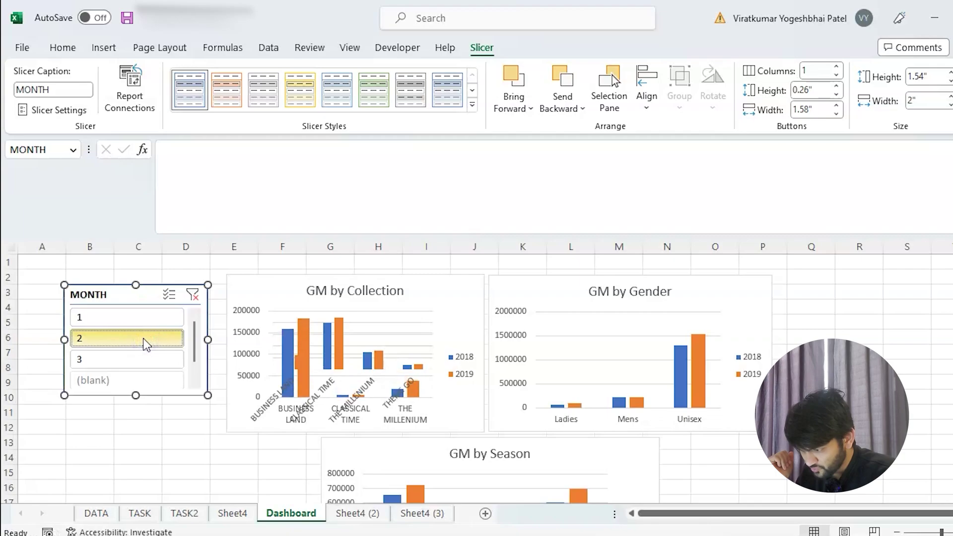
pyautogui.keyDown('ctrl'); pyautogui.click(137, 367); pyautogui.keyUp('ctrl')
pyautogui.click(137, 367)
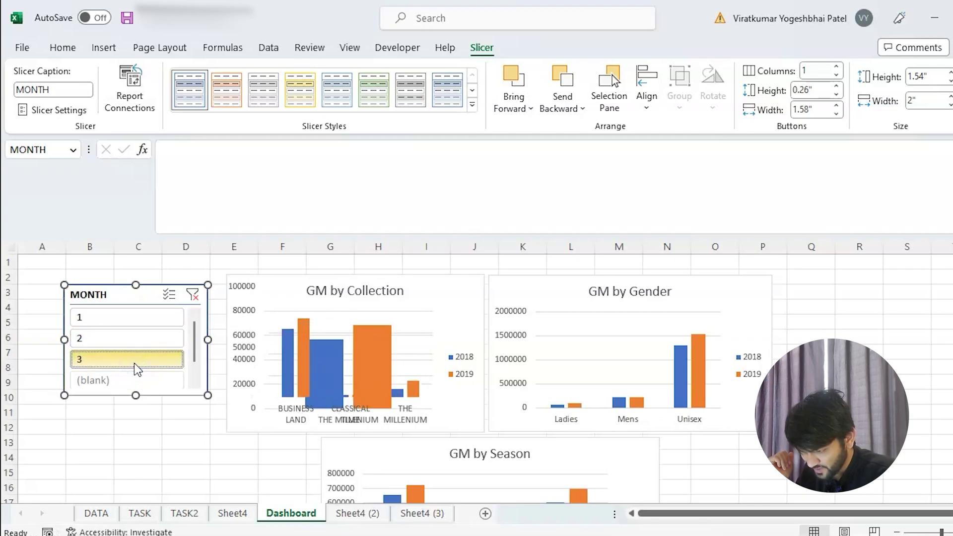
pyautogui.click(138, 345)
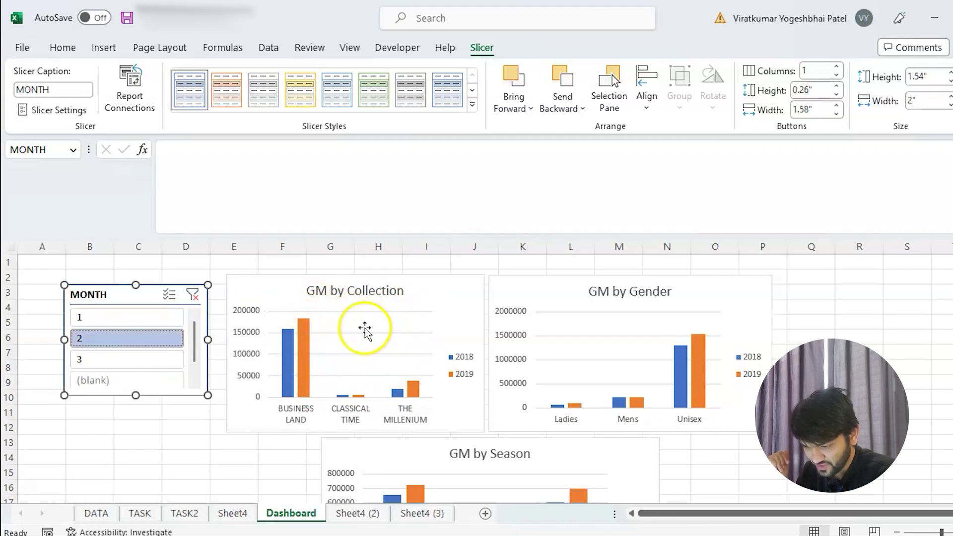
pyautogui.click(140, 320)
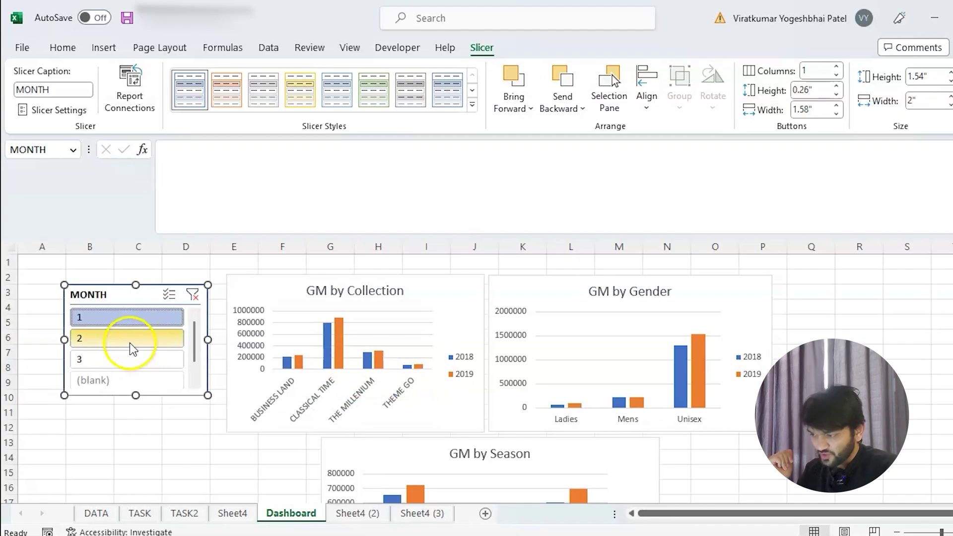
# Step: Enable multi-select on the MONTH slicer and connect it to the PivotTables on Sheet4 (2) and Sheet4 (3) as well
pyautogui.click(176, 294)
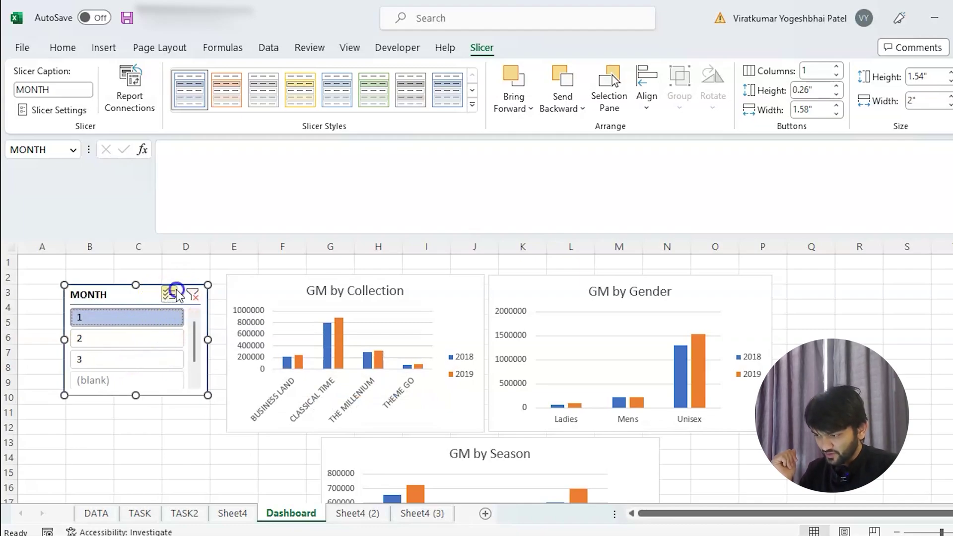
pyautogui.rightClick(157, 315)
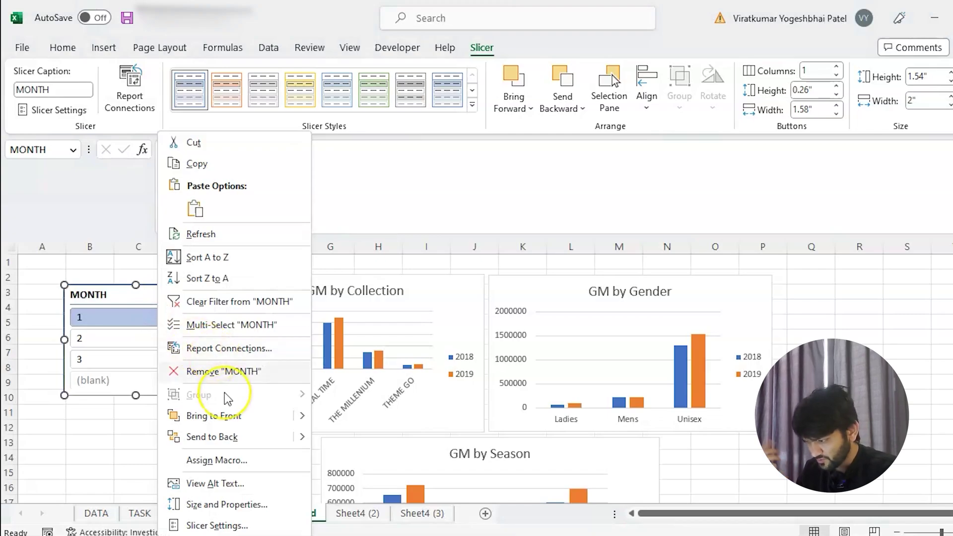
pyautogui.click(233, 348)
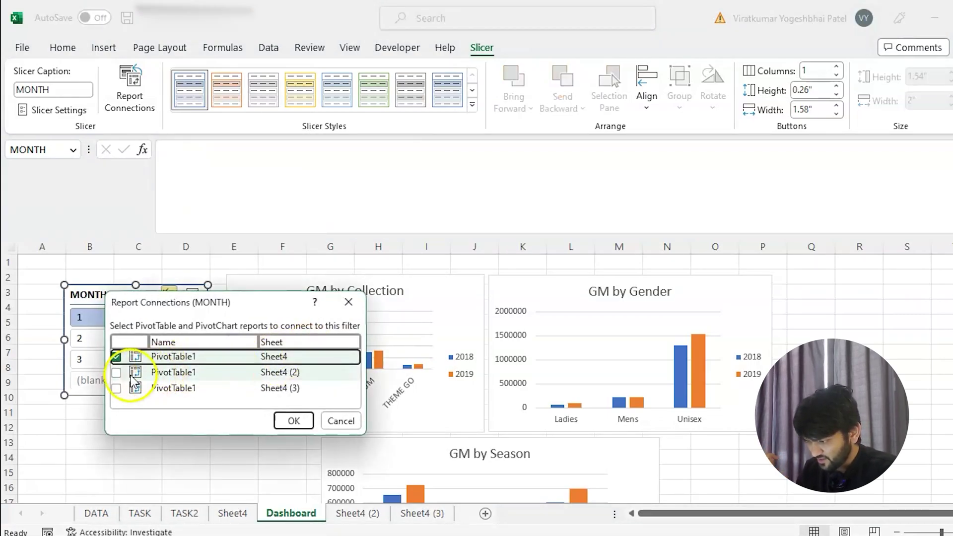
pyautogui.click(118, 374)
pyautogui.click(117, 387)
pyautogui.click(287, 421)
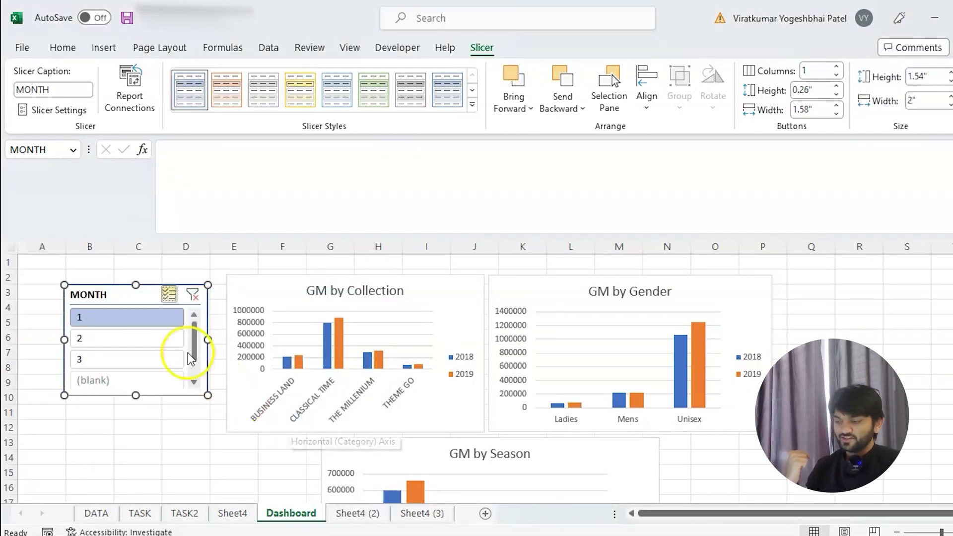
# Step: Add months 2 and 3 to the MONTH slicer's selection alongside month 1
pyautogui.click(162, 339)
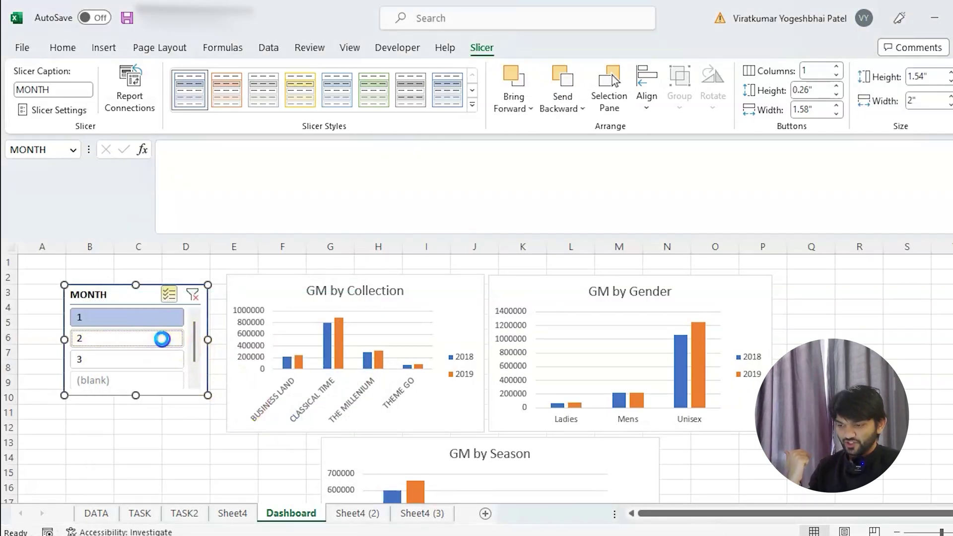
pyautogui.click(156, 367)
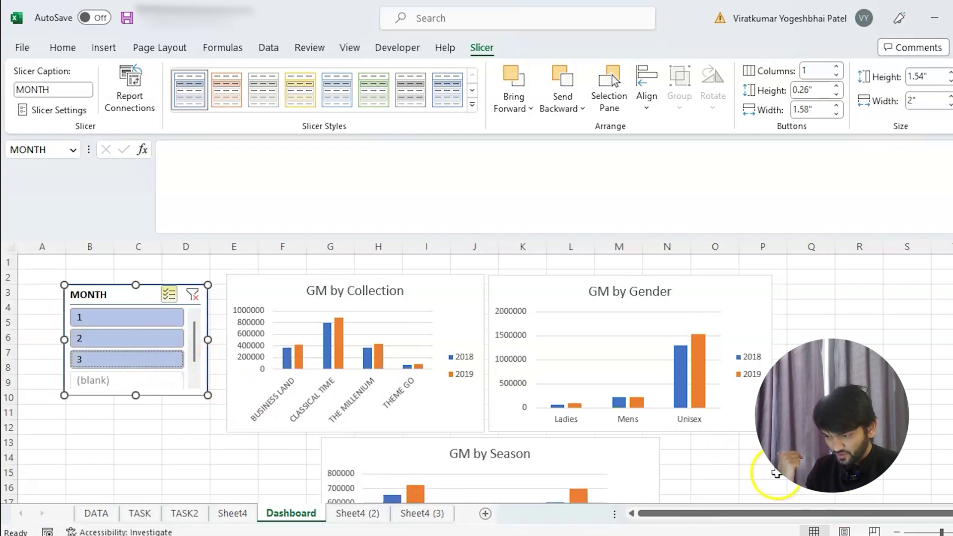
# Step: Shrink the "GM by Season" chart from its lower edge and both sides so it spans about columns H to M, rows 13 to 21
pyautogui.scroll(-3, 774, 471)
pyautogui.click(629, 428)
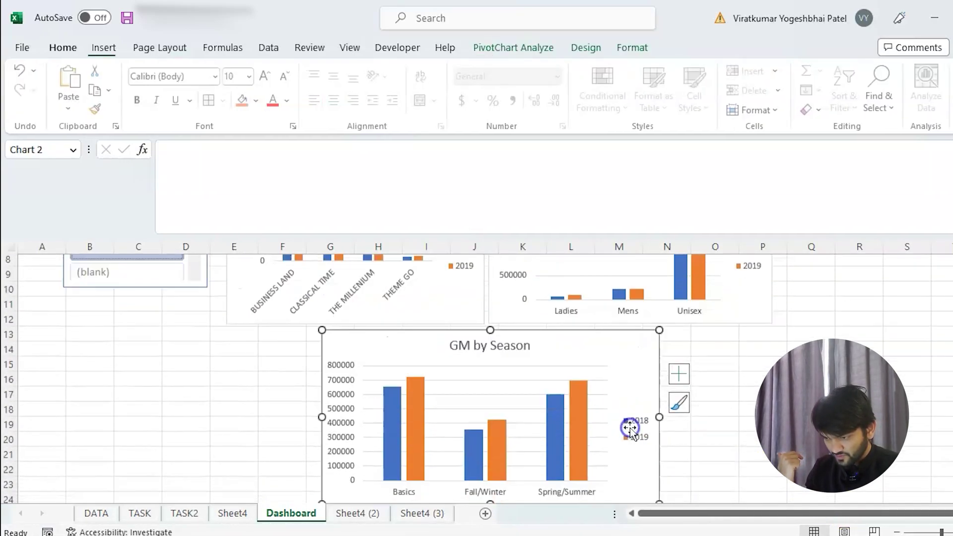
pyautogui.scroll(-2, 630, 428)
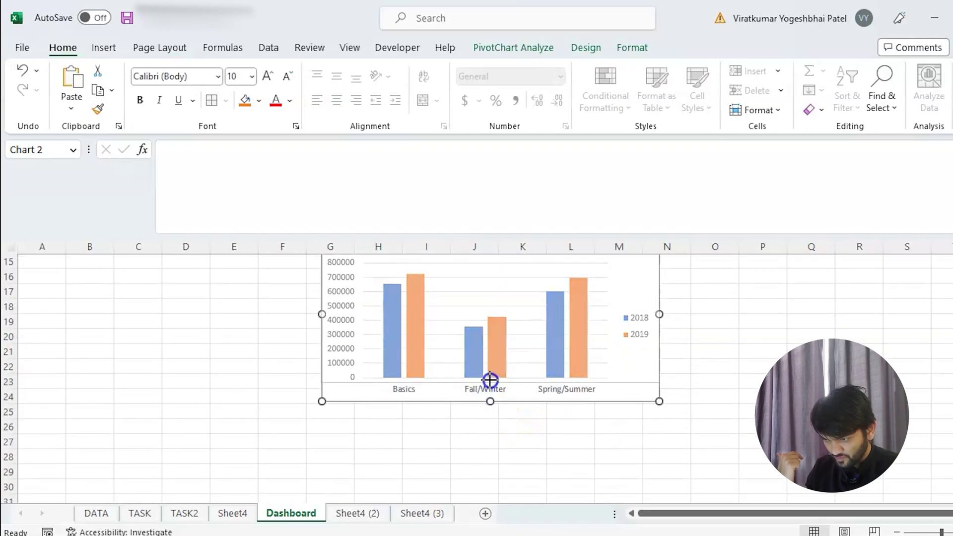
pyautogui.moveTo(490, 380); pyautogui.dragTo(493, 351)
pyautogui.scroll(1, 666, 361)
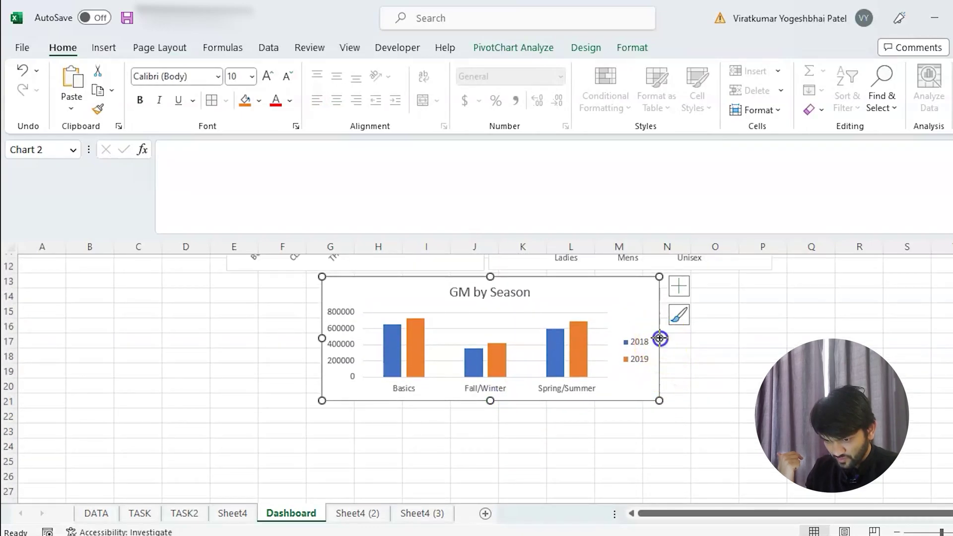
pyautogui.moveTo(659, 339); pyautogui.dragTo(651, 338)
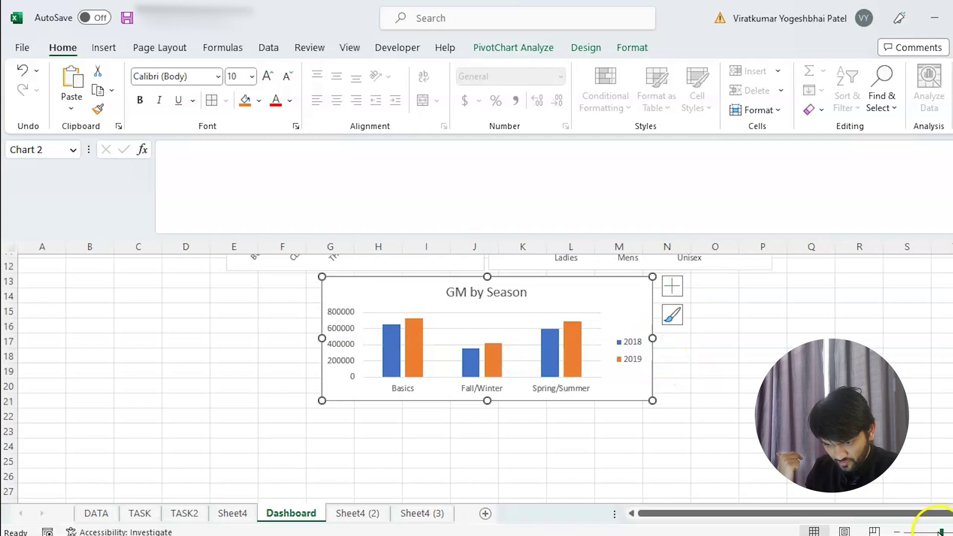
pyautogui.moveTo(940, 532); pyautogui.dragTo(937, 532)
pyautogui.scroll(3, 554, 412)
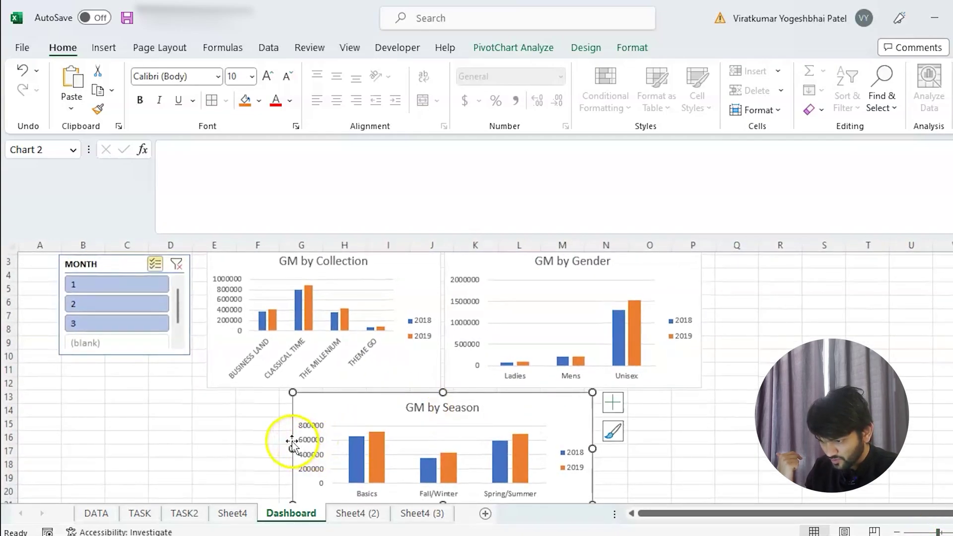
pyautogui.moveTo(293, 448); pyautogui.dragTo(326, 436)
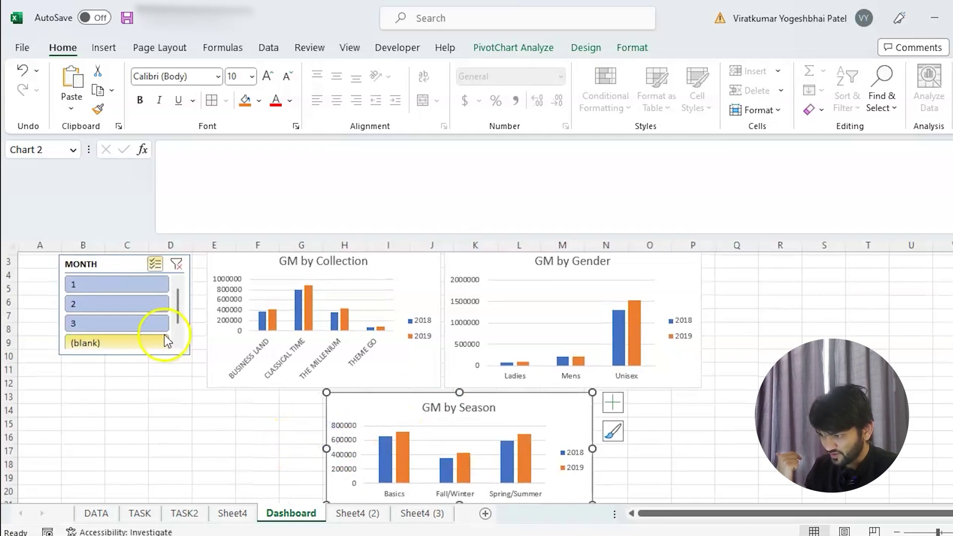
# Step: Toggle months 1, 2 and 3 in the MONTH slicer to test all three charts, ending with month 3 selected and 1 and 2 off
pyautogui.click(140, 287)
pyautogui.click(136, 307)
pyautogui.click(129, 321)
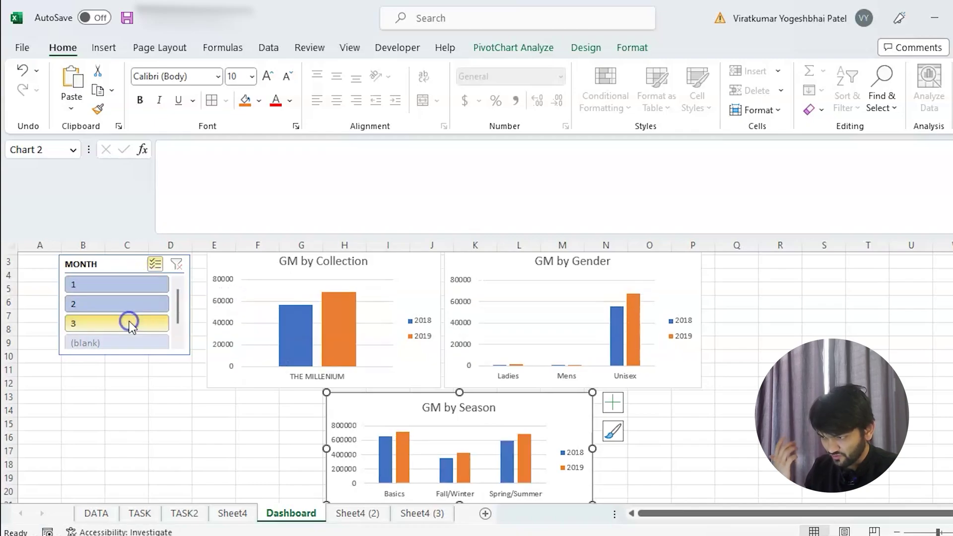
pyautogui.click(128, 311)
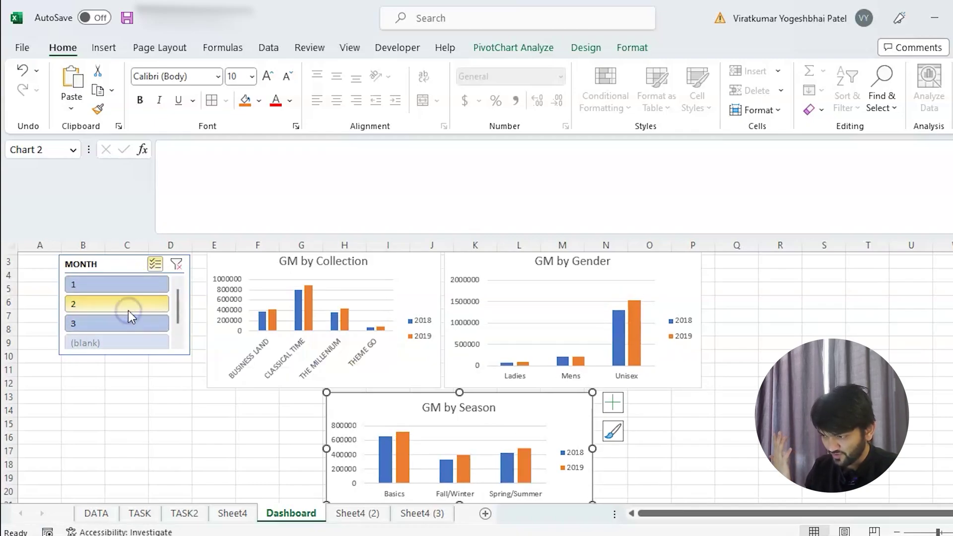
pyautogui.click(128, 291)
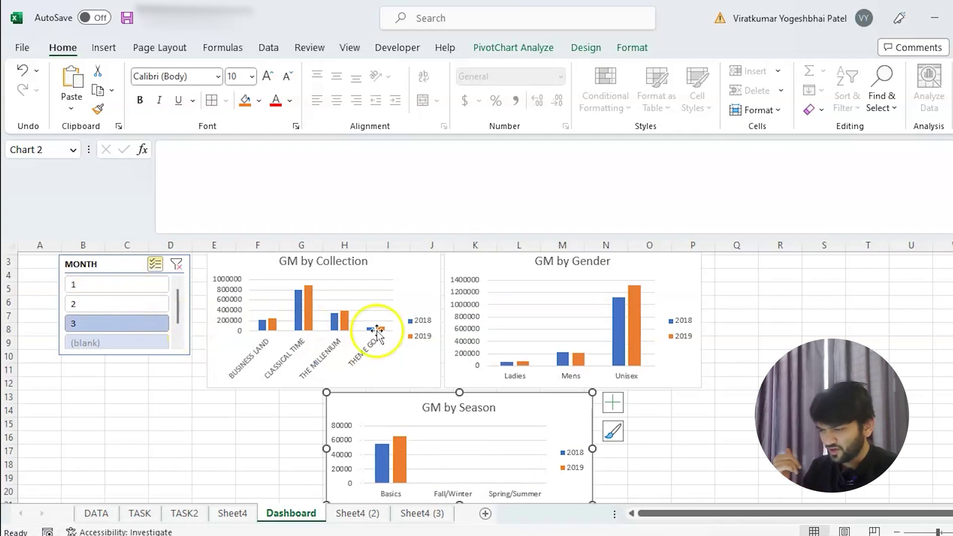
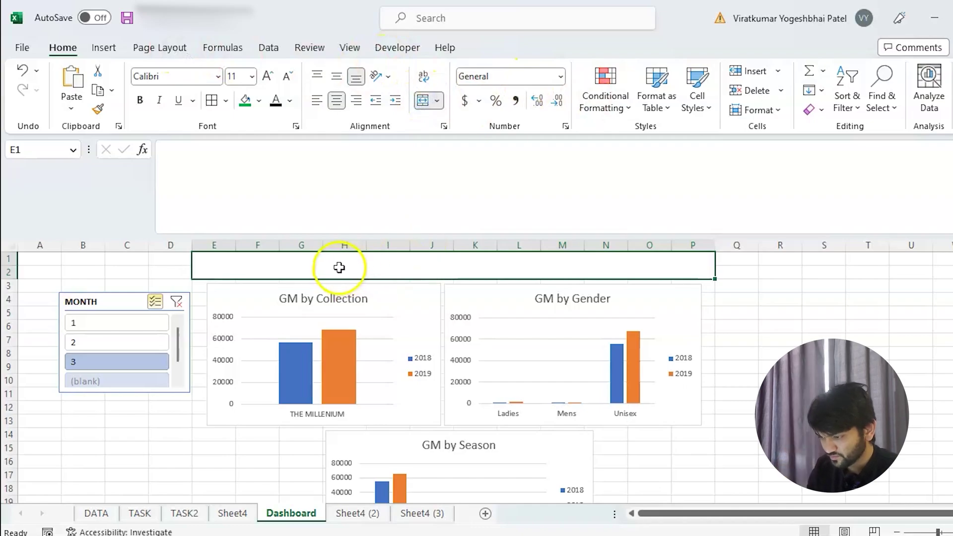
# Step: Enter the title SALES DASHBOARD in the merged range E1:P2 and make it bold at font size 16
pyautogui.doubleClick(341, 264)
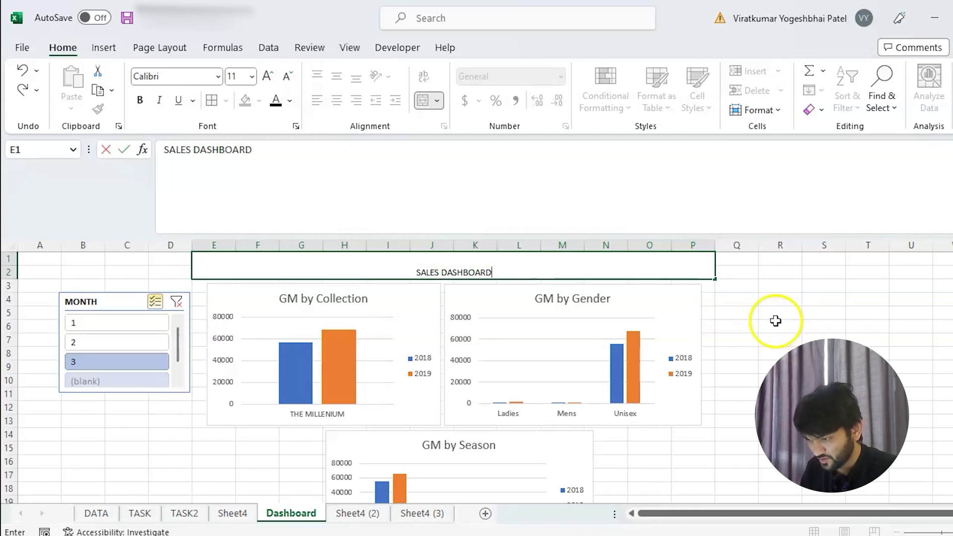
pyautogui.click(824, 366)
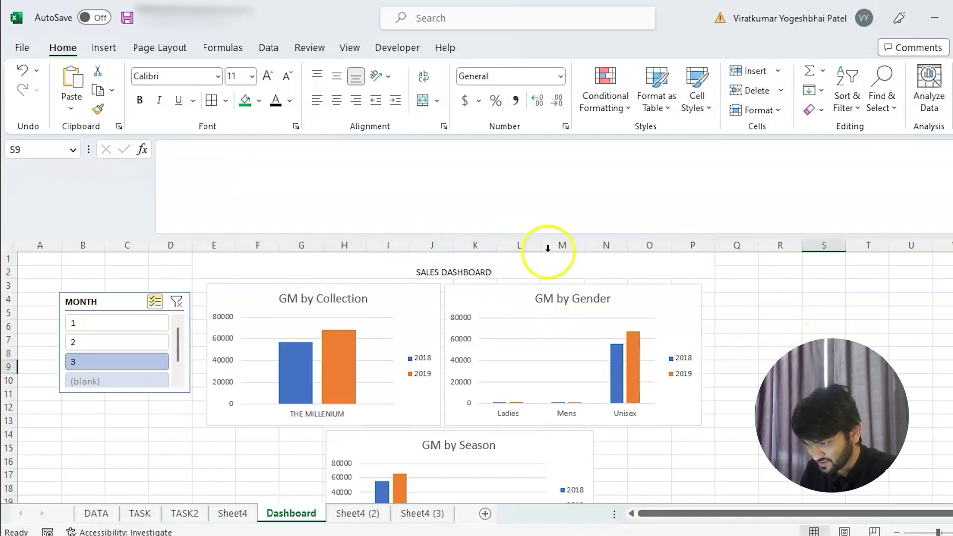
pyautogui.click(513, 268)
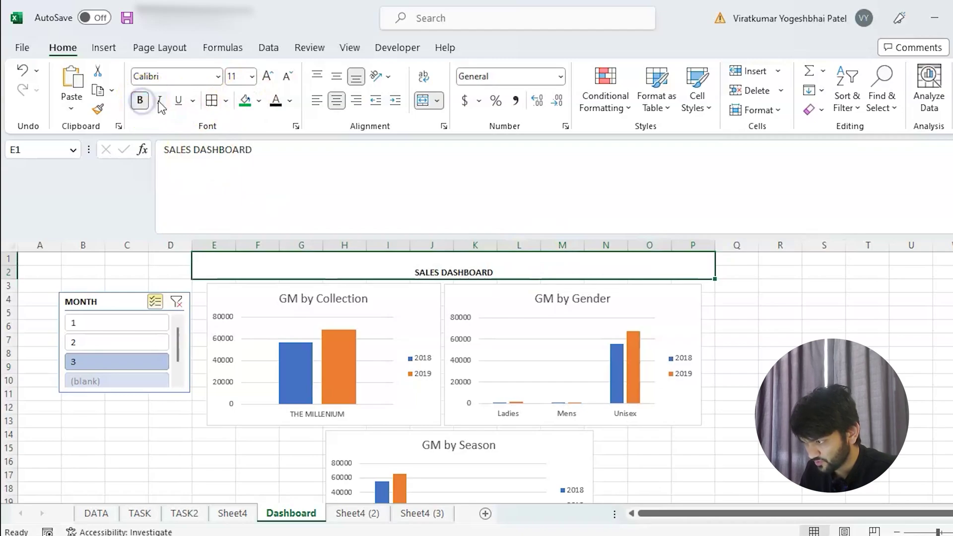
pyautogui.click(252, 77)
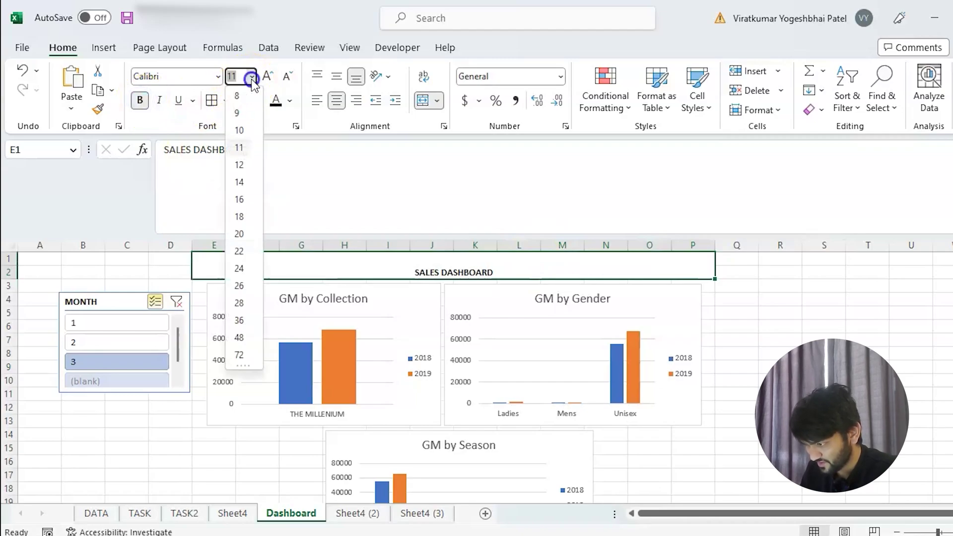
pyautogui.click(244, 205)
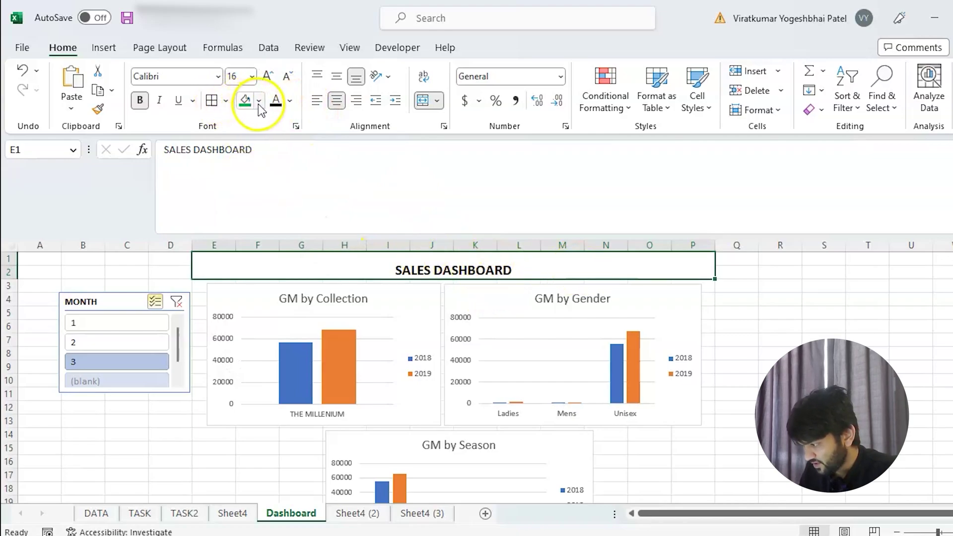
# Step: Fill the range B1:P22 behind the charts with black and nudge the MONTH slicer slightly right so it sits inside the black area
pyautogui.moveTo(68, 263); pyautogui.dragTo(619, 411)
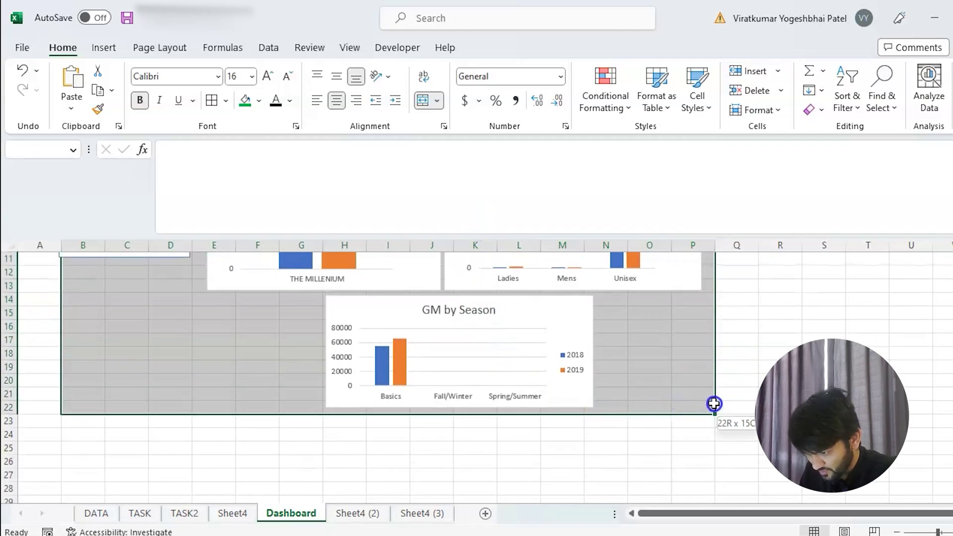
pyautogui.moveTo(713, 403); pyautogui.dragTo(712, 403)
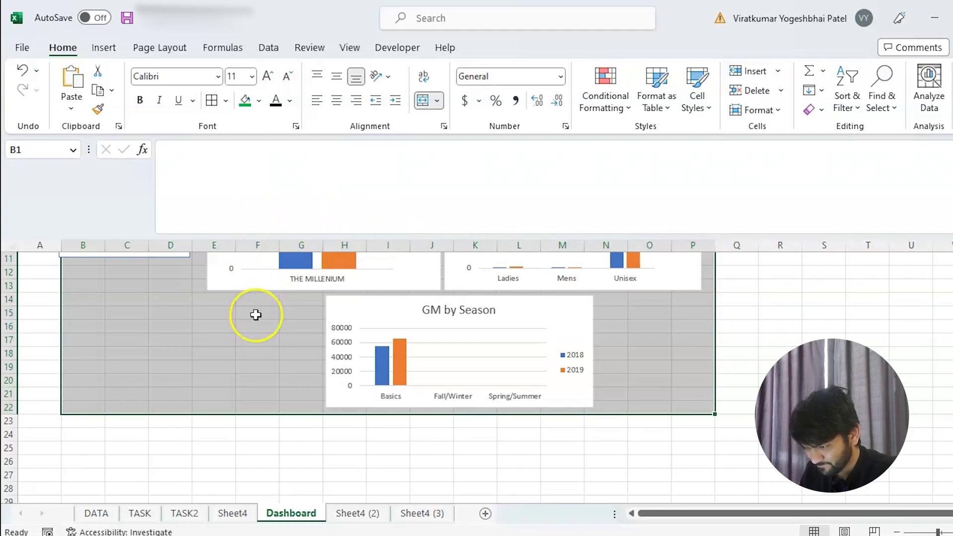
pyautogui.scroll(3, 255, 315)
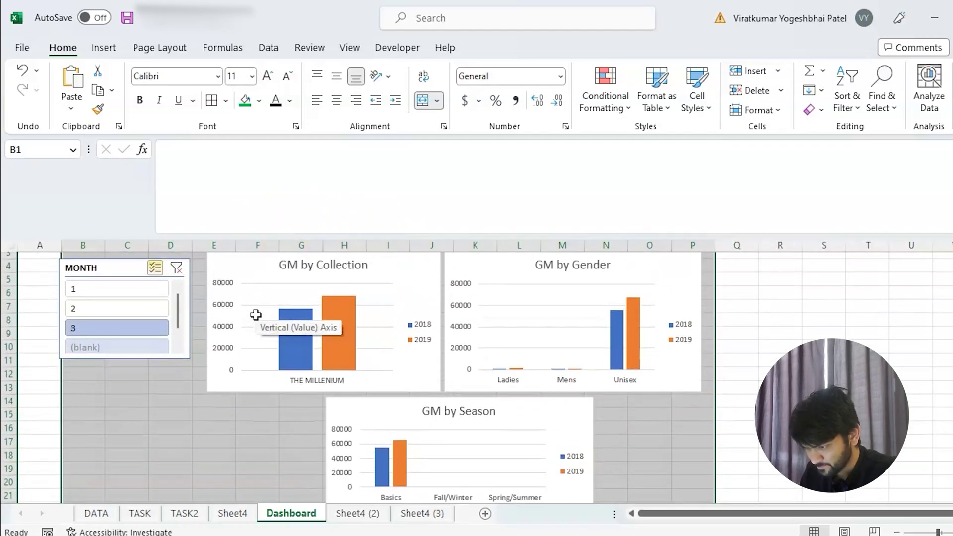
pyautogui.scroll(-1, 255, 315)
pyautogui.scroll(1, 256, 314)
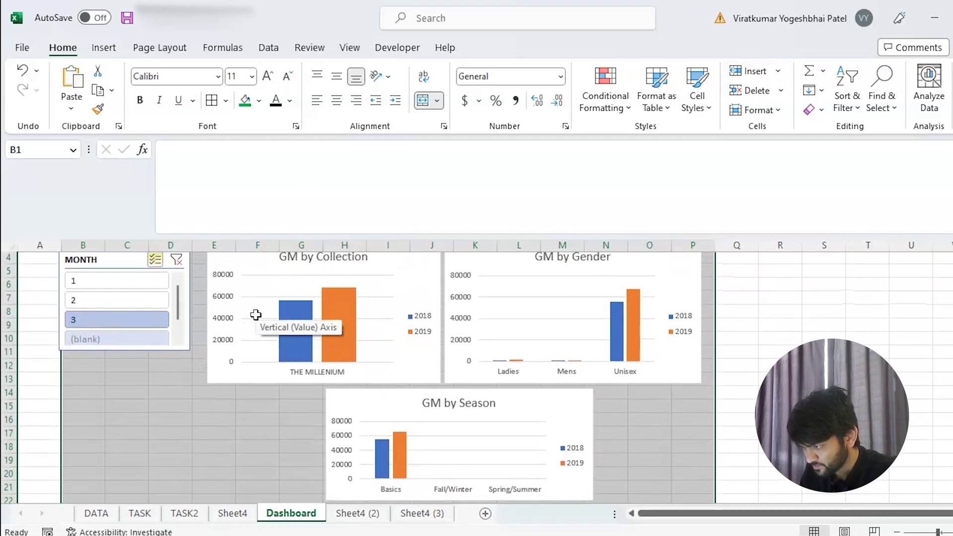
pyautogui.click(259, 101)
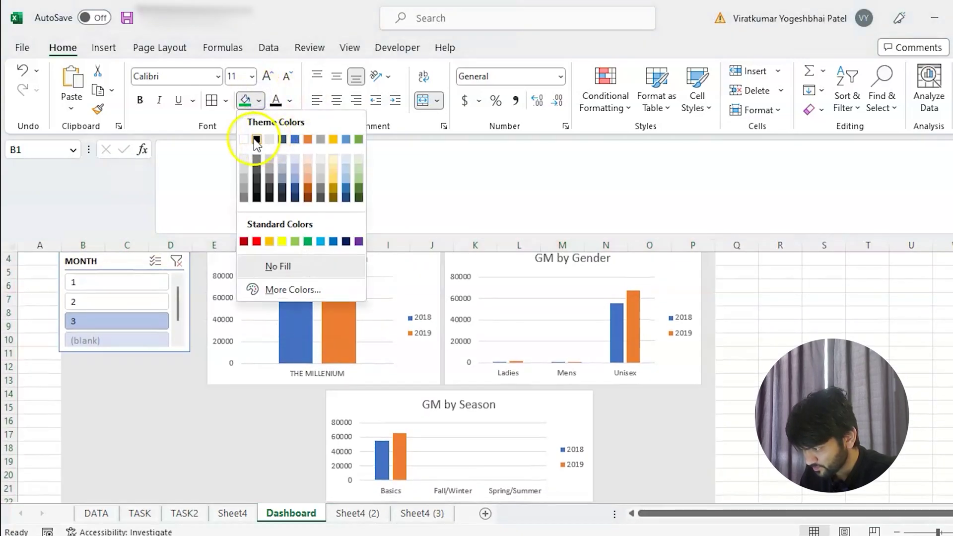
pyautogui.click(256, 139)
pyautogui.scroll(1, 298, 268)
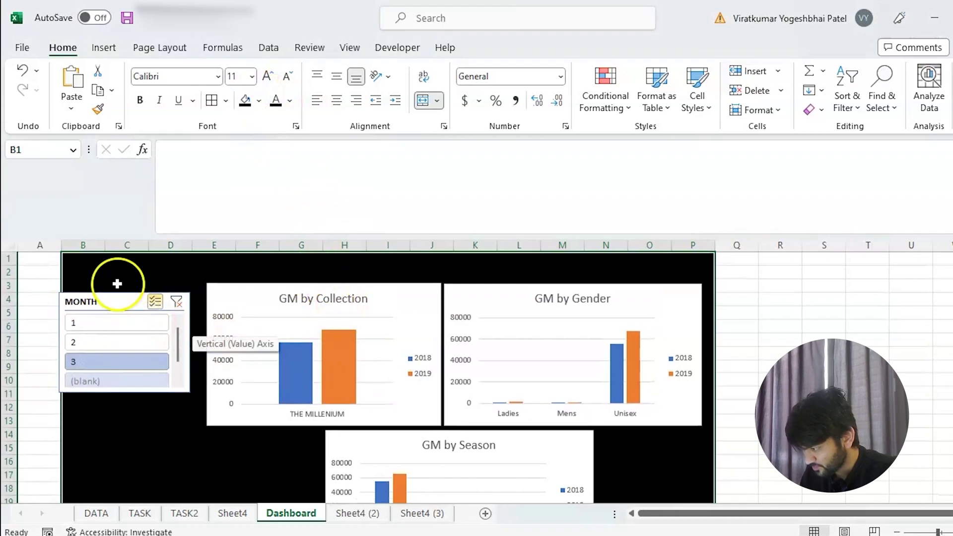
pyautogui.click(97, 271)
pyautogui.moveTo(113, 299); pyautogui.dragTo(119, 301)
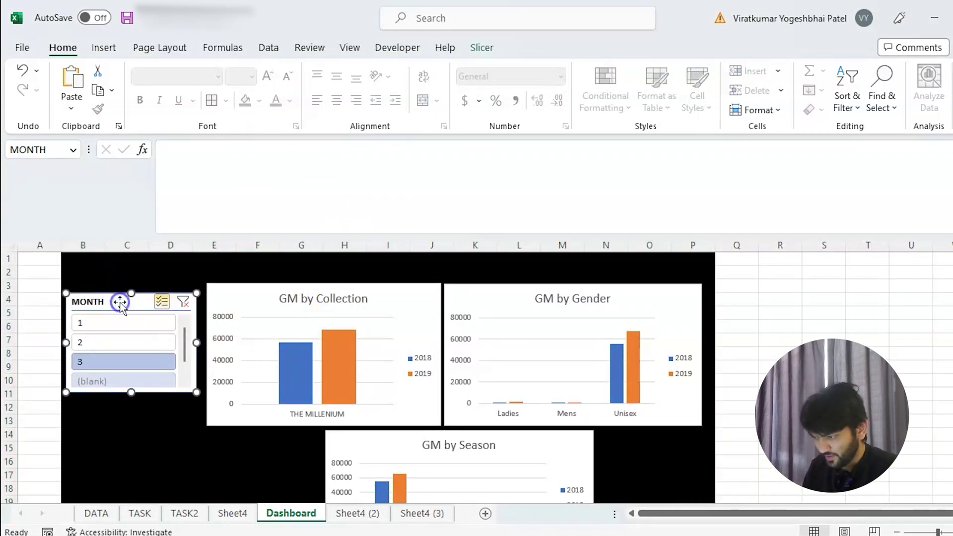
# Step: Apply the dark chart style with glowing outlined columns to the "GM by Collection" chart
pyautogui.click(235, 301)
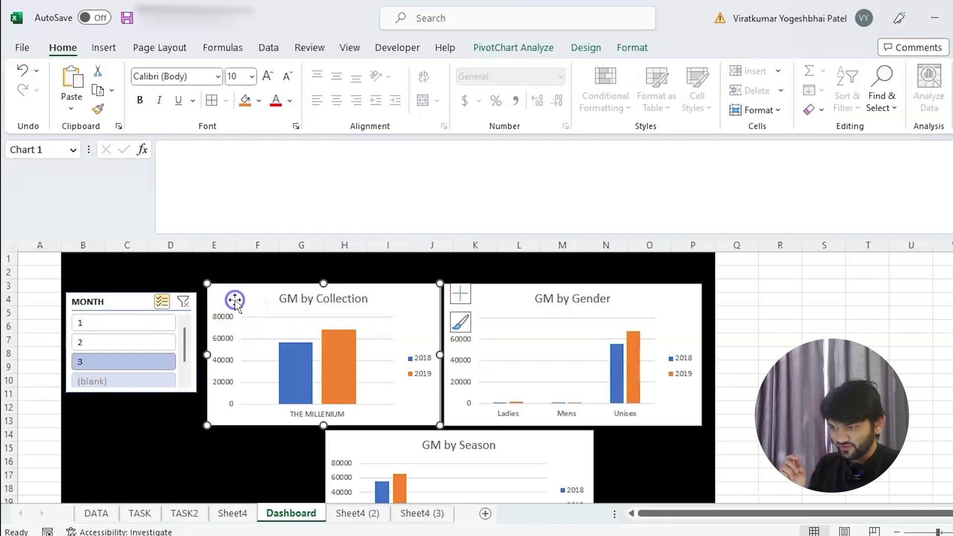
pyautogui.click(461, 323)
pyautogui.scroll(-5, 576, 405)
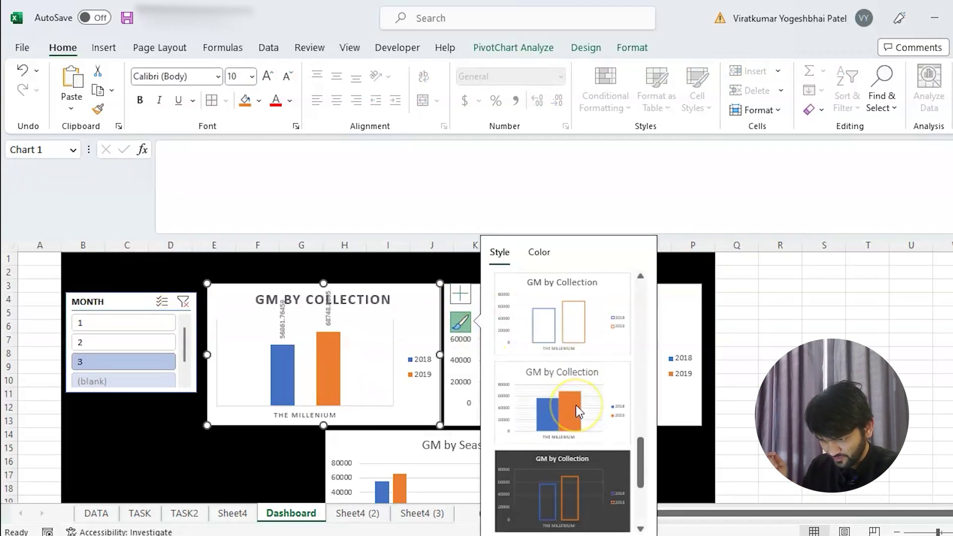
pyautogui.click(597, 453)
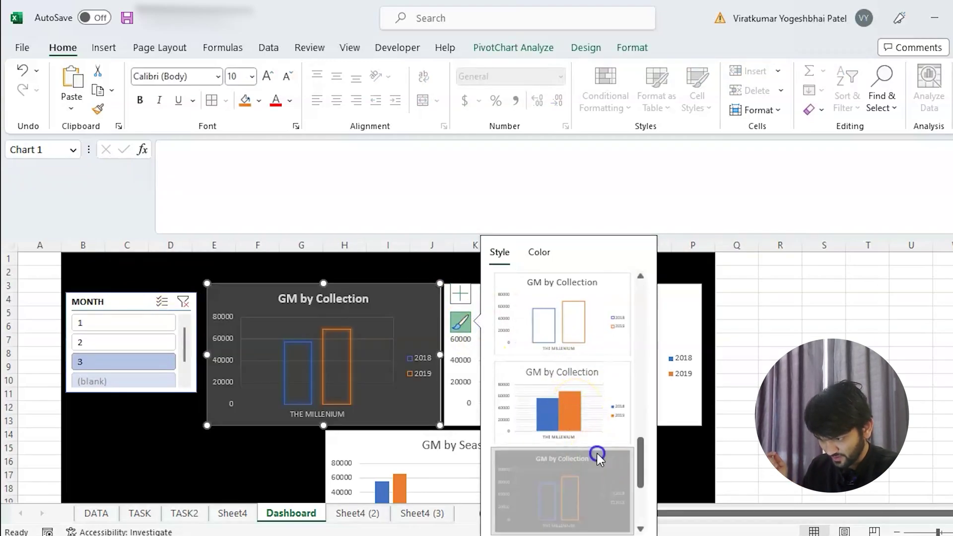
pyautogui.click(624, 474)
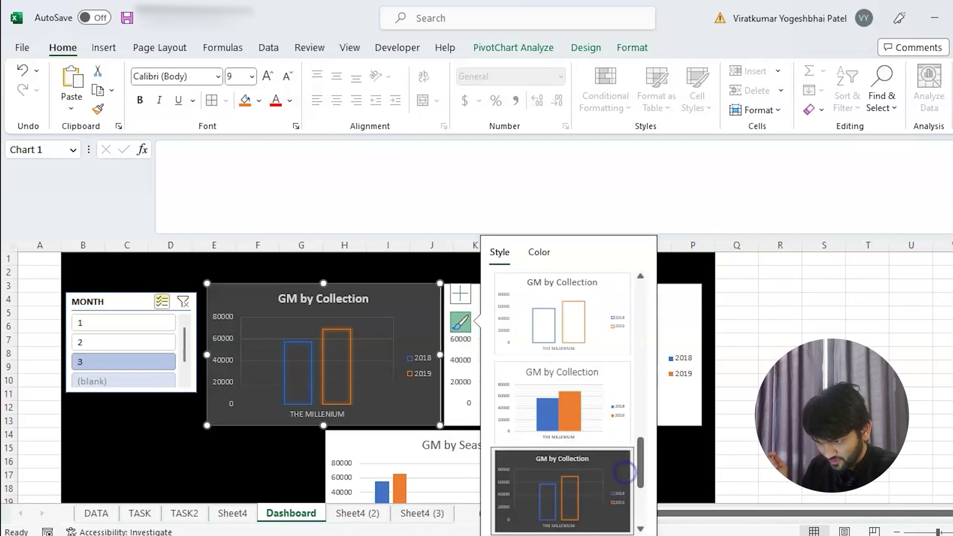
pyautogui.press('Escape')
# Step: Apply the dark gradient chart style with solid columns and data labels to the "GM by Gender" chart
pyautogui.click(670, 303)
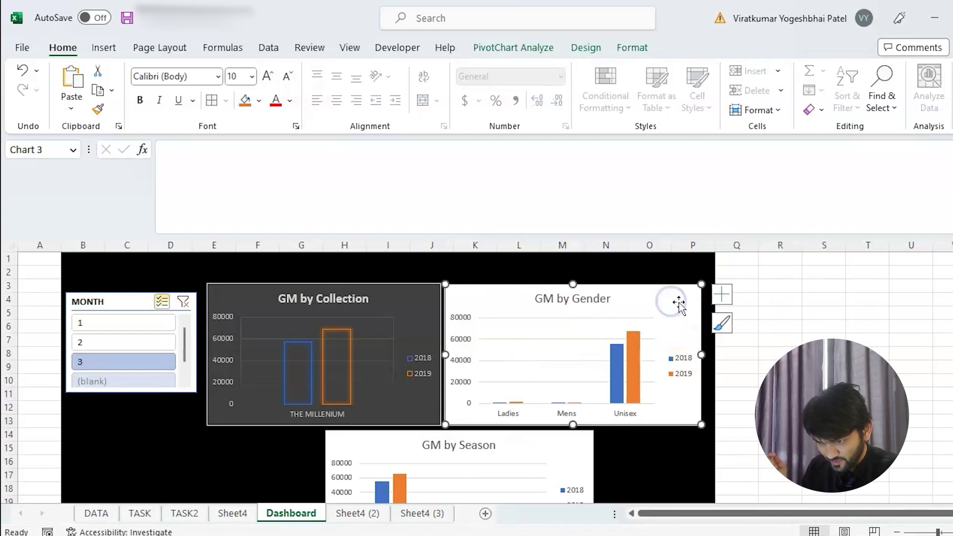
pyautogui.click(722, 323)
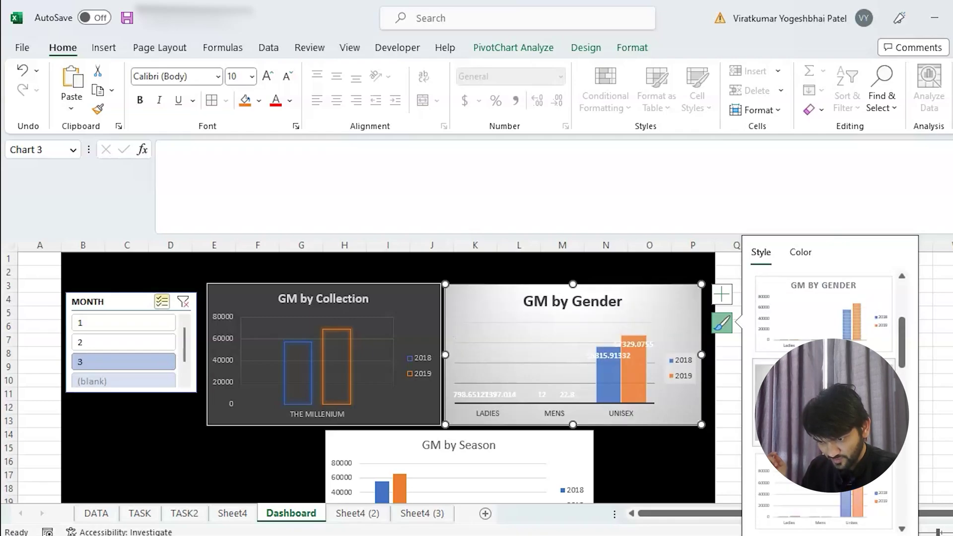
pyautogui.scroll(-5, 824, 397)
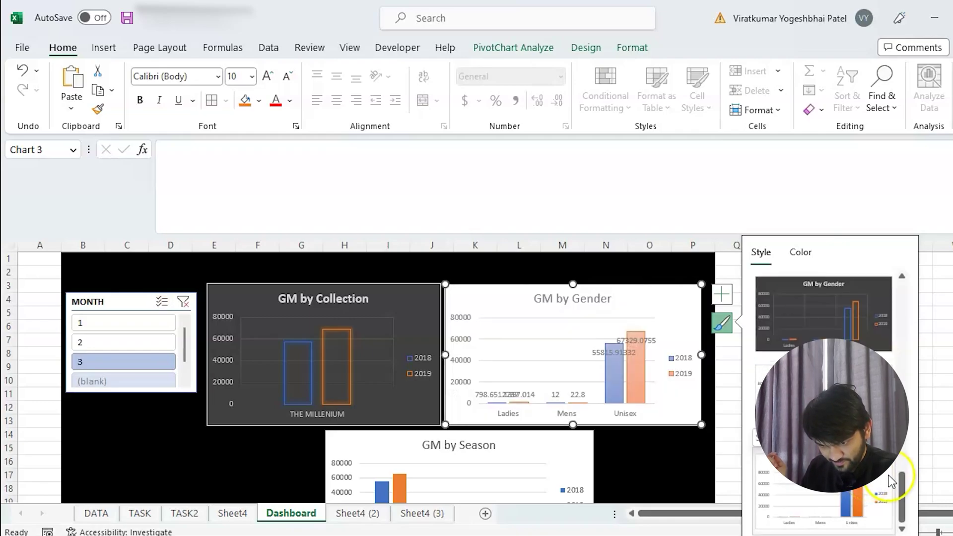
pyautogui.moveTo(906, 492); pyautogui.dragTo(908, 414)
pyautogui.click(879, 320)
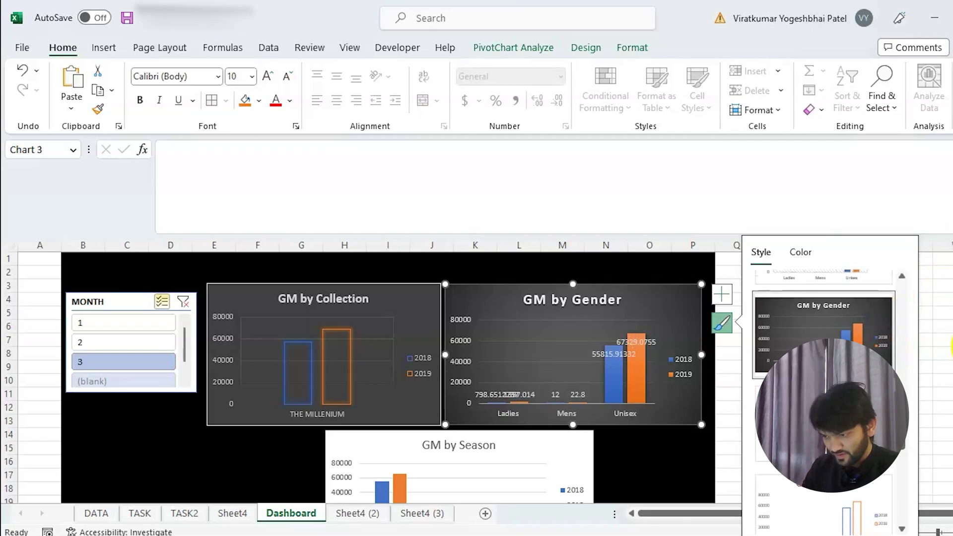
pyautogui.click(951, 347)
# Step: Remove the data labels from the "GM by Gender" chart
pyautogui.scroll(-1, 476, 377)
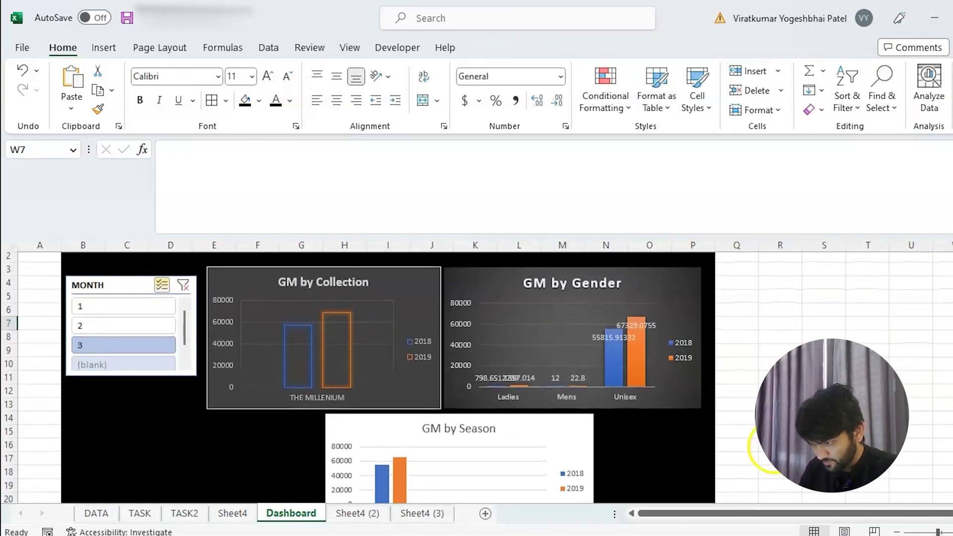
pyautogui.scroll(-2, 775, 447)
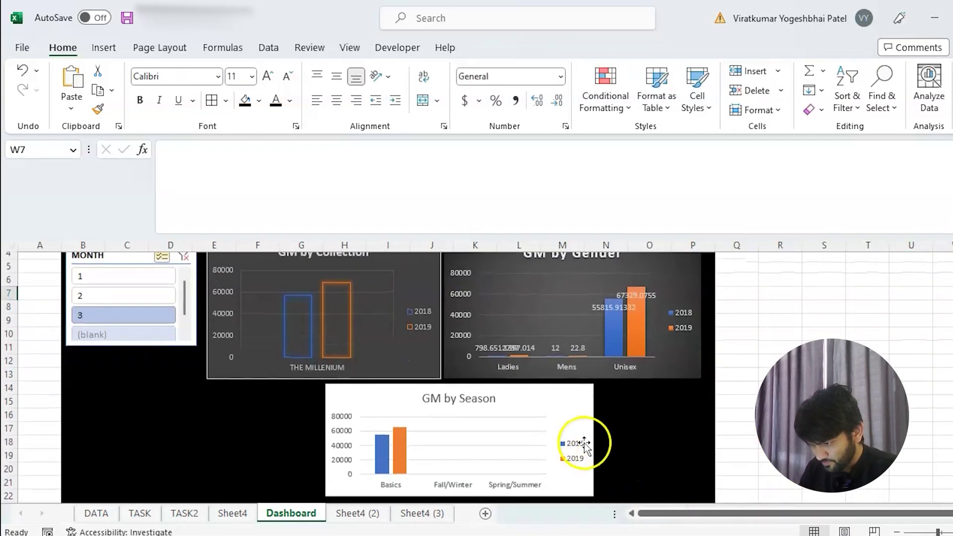
pyautogui.scroll(1, 556, 402)
pyautogui.click(679, 278)
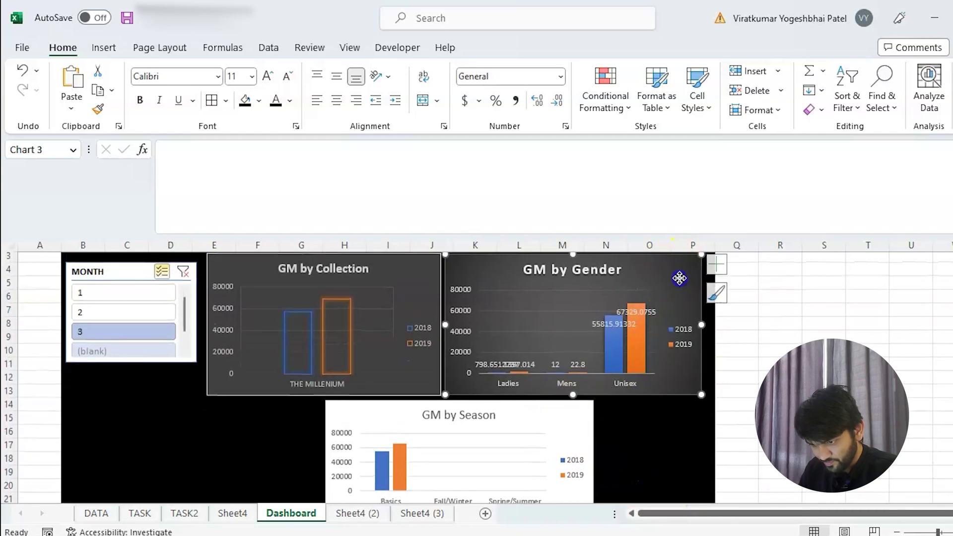
pyautogui.click(718, 290)
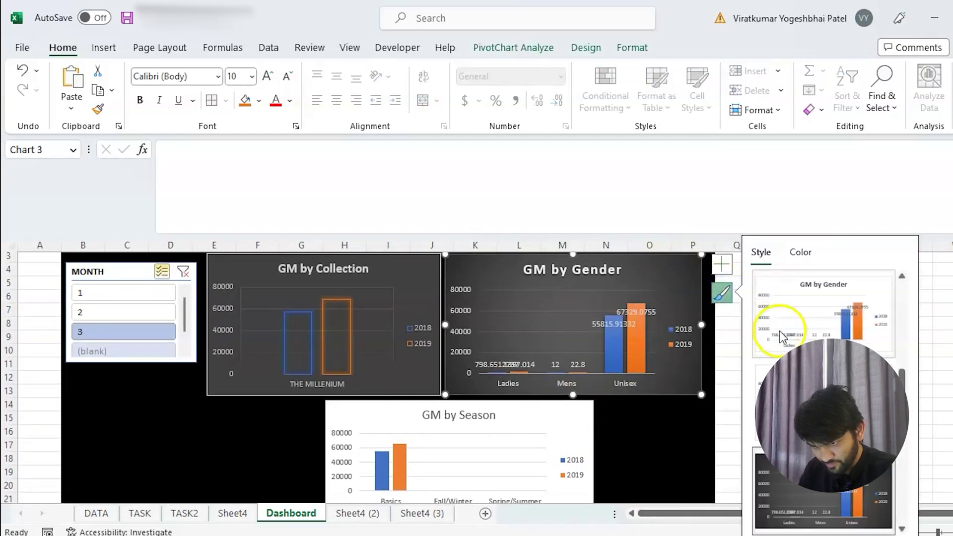
pyautogui.click(722, 262)
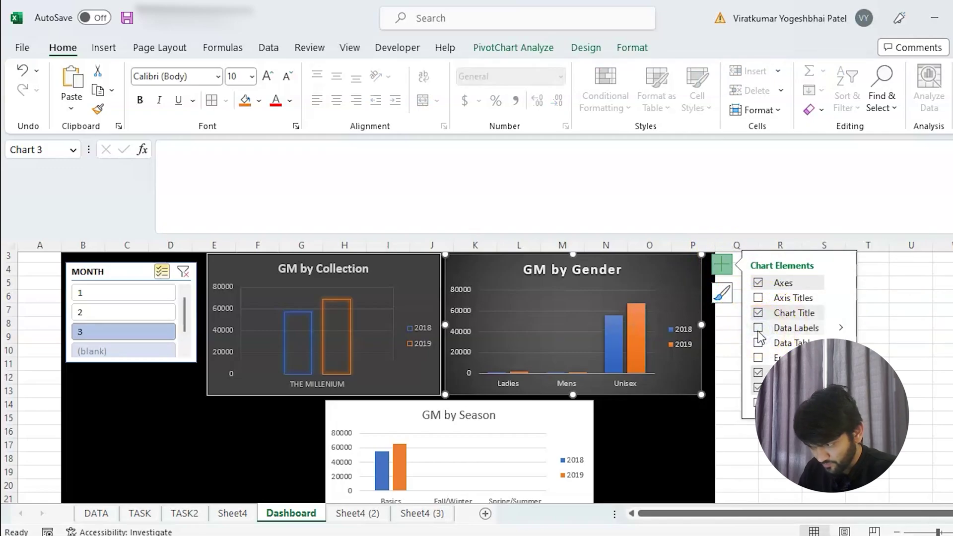
pyautogui.click(897, 375)
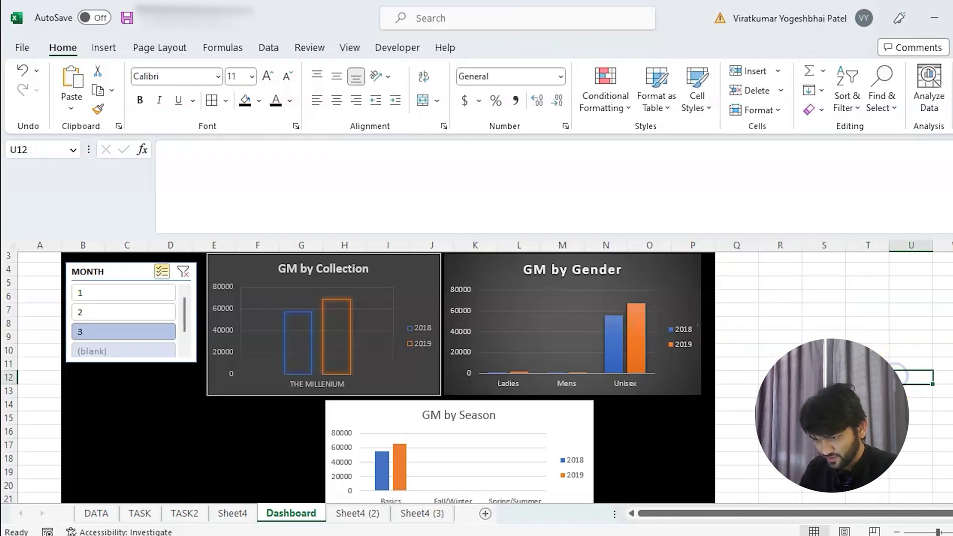
# Step: Apply the dark chart style with glowing outlined columns to the "GM by Season" chart
pyautogui.scroll(-2, 897, 375)
pyautogui.scroll(3, 794, 377)
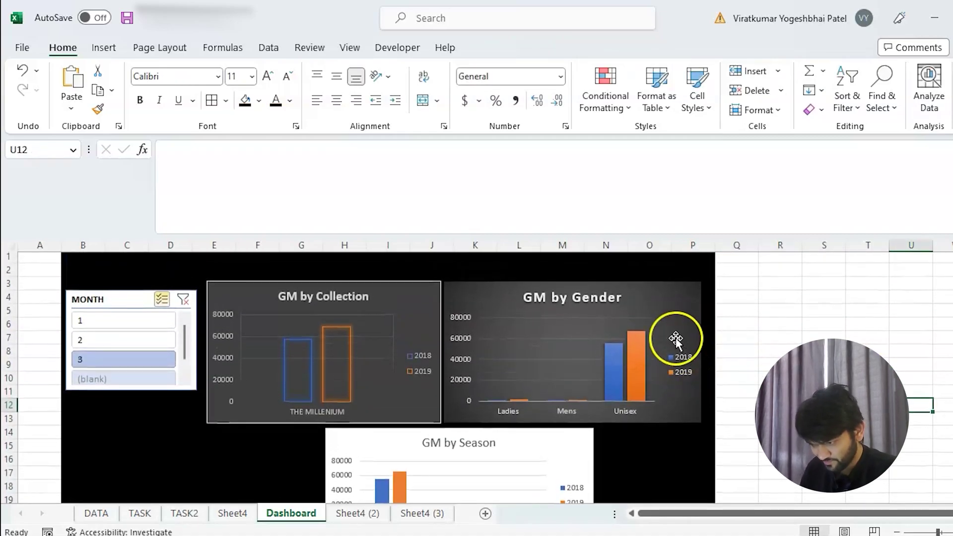
pyautogui.scroll(-1, 680, 440)
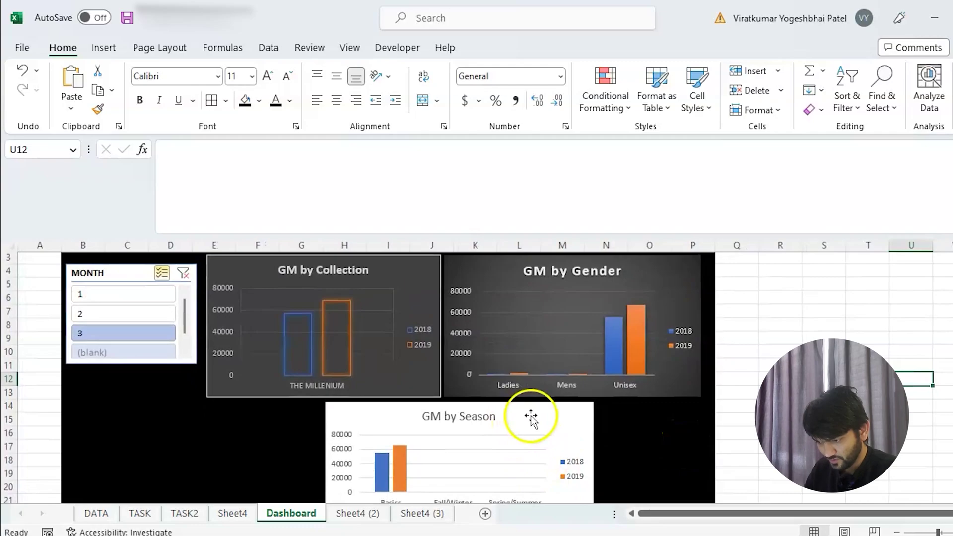
pyautogui.click(530, 418)
pyautogui.click(614, 438)
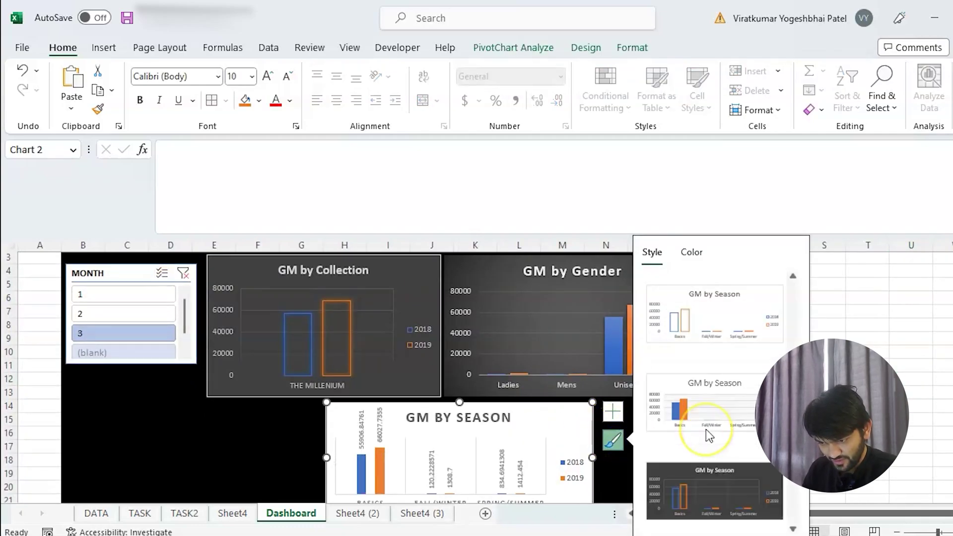
pyautogui.scroll(-2, 706, 429)
pyautogui.click(752, 309)
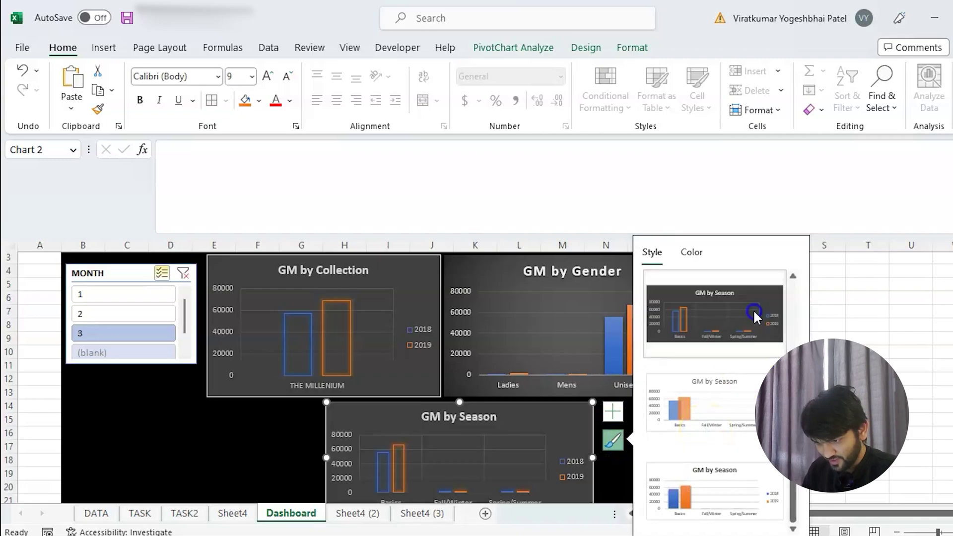
pyautogui.click(747, 320)
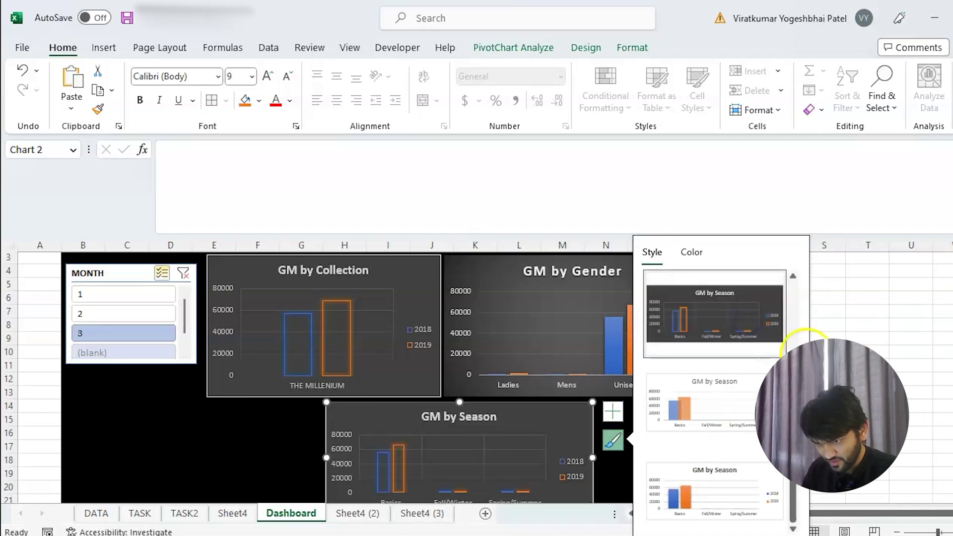
# Step: Recolor the "GM by Season" chart with the Colorful palette that begins with orange, yellow and green
pyautogui.click(690, 252)
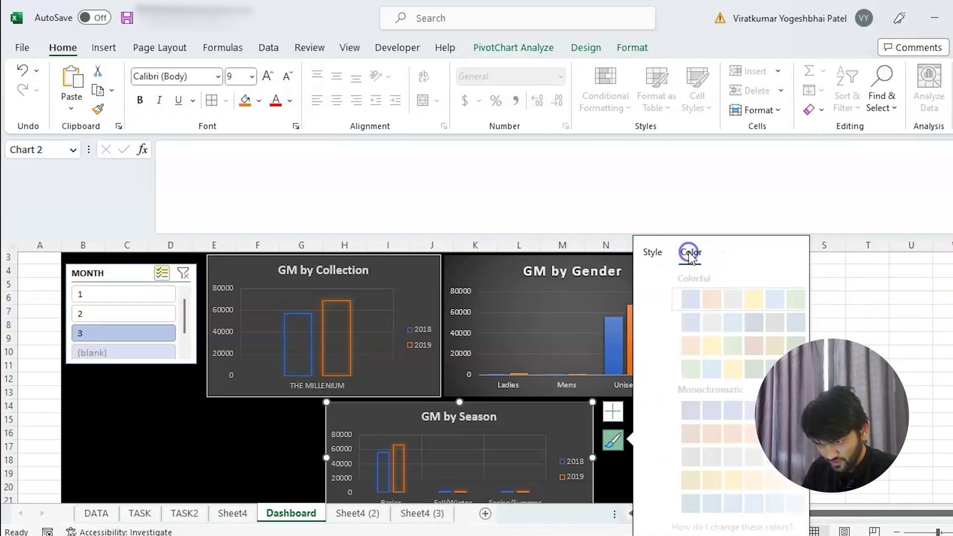
pyautogui.click(678, 346)
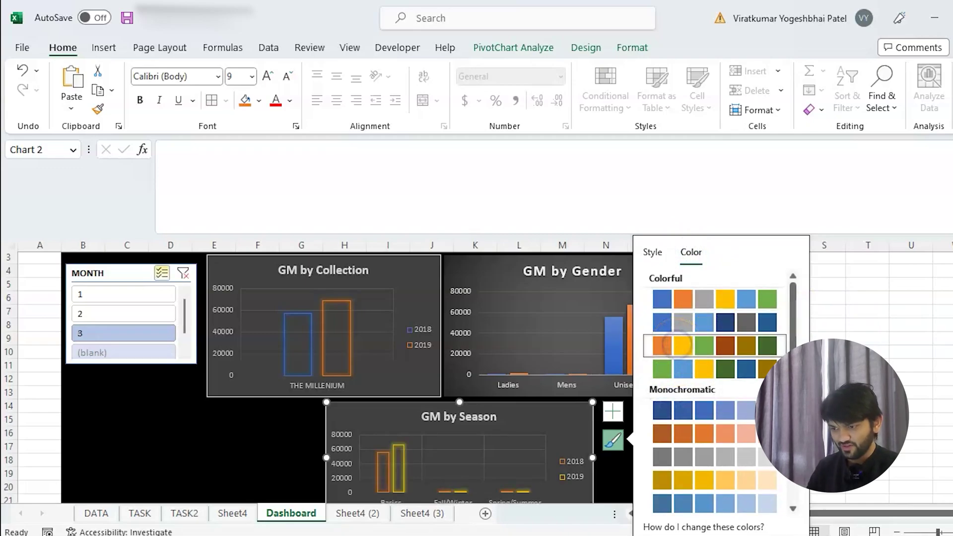
pyautogui.click(867, 392)
pyautogui.scroll(-1, 634, 452)
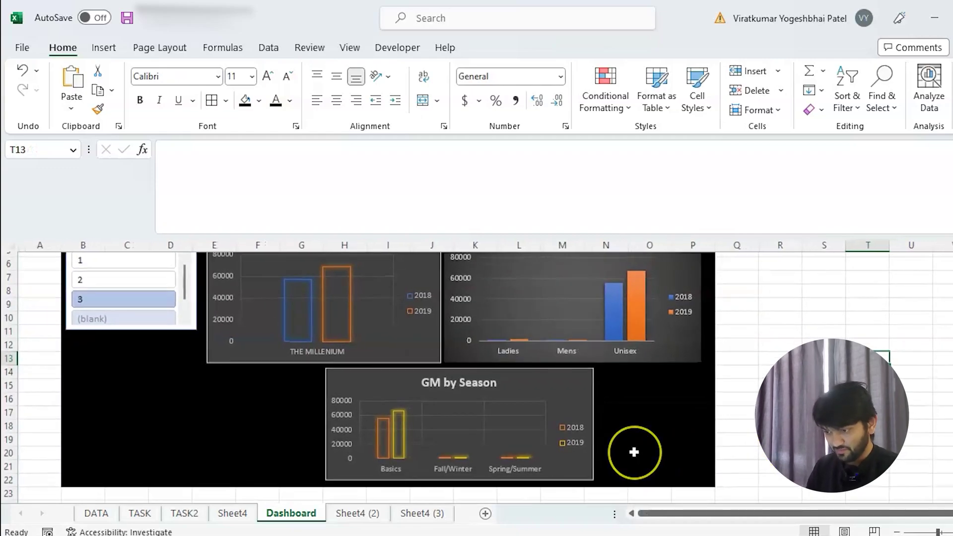
pyautogui.scroll(2, 633, 451)
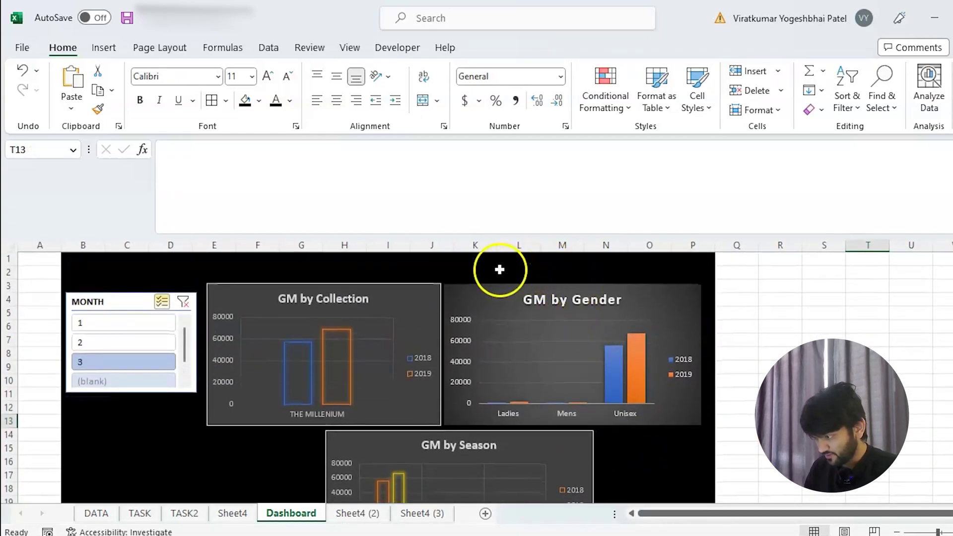
# Step: Fill the merged SALES DASHBOARD title range E1:P2 with white
pyautogui.click(499, 270)
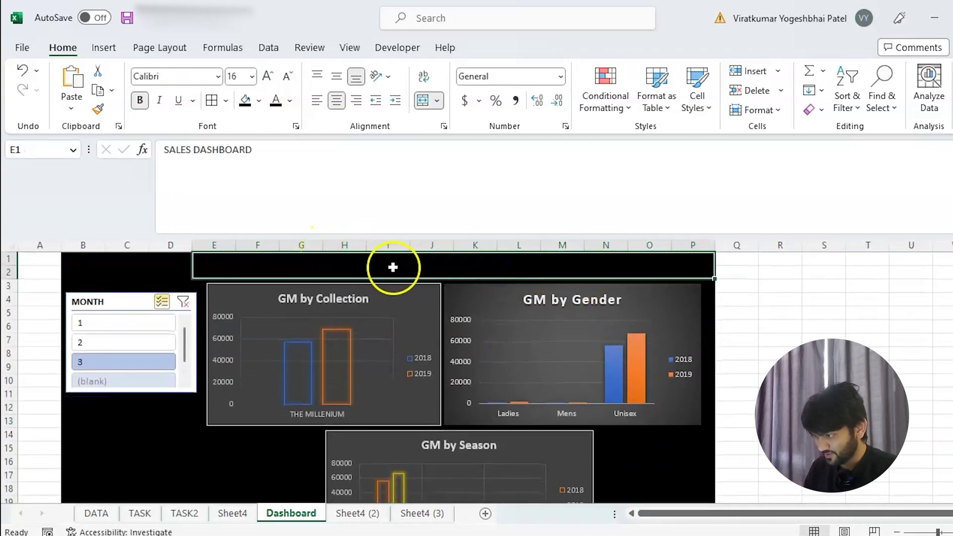
pyautogui.click(258, 102)
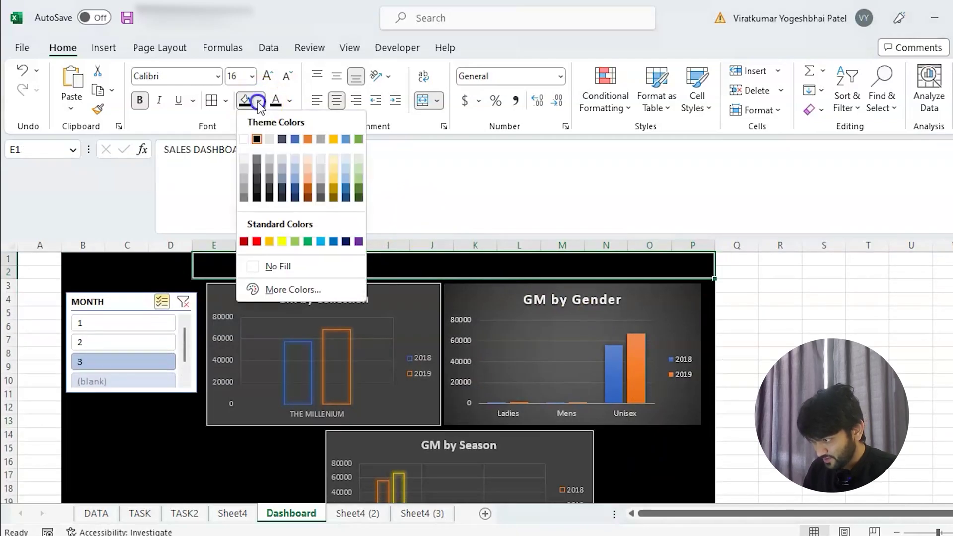
pyautogui.click(248, 137)
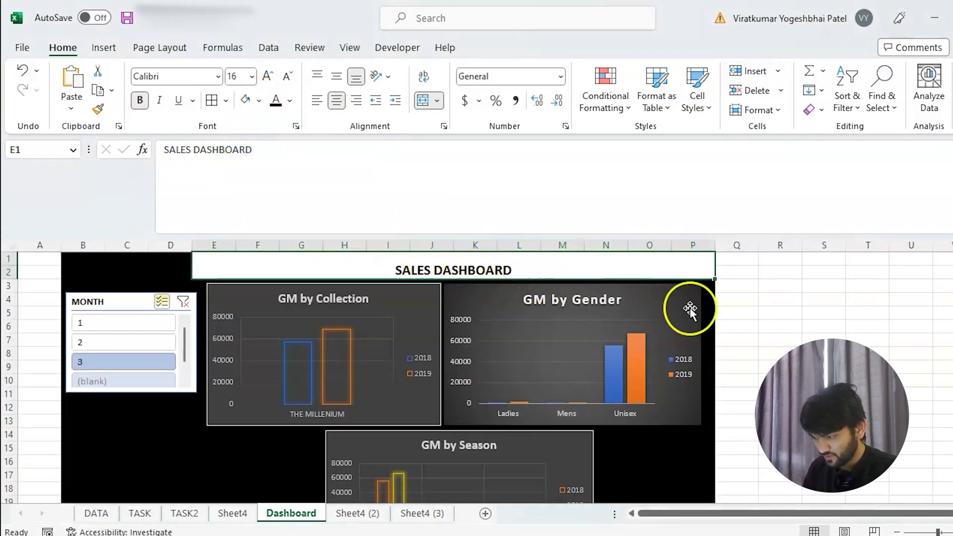
# Step: Extend the merged and centered SALES DASHBOARD title to cover the whole range B1:P2
pyautogui.moveTo(81, 260); pyautogui.dragTo(472, 273)
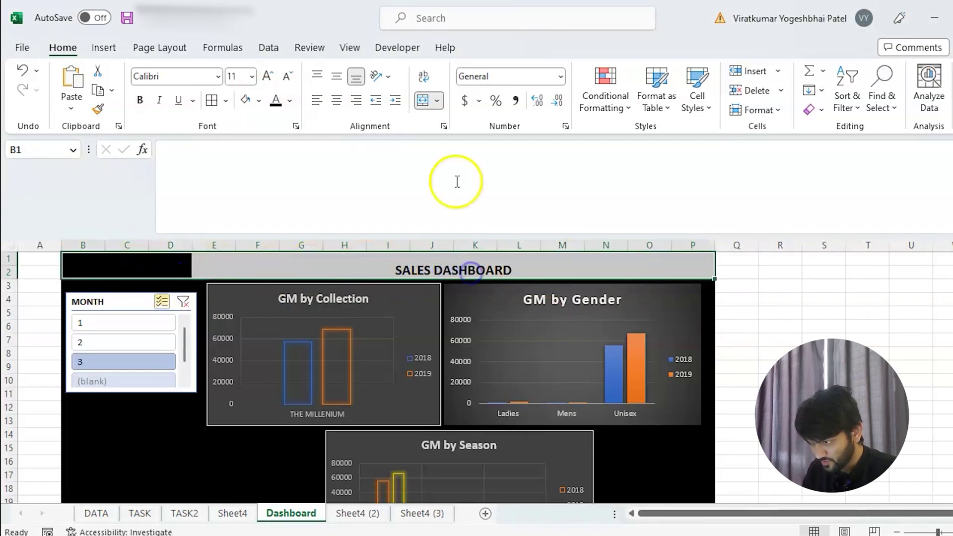
pyautogui.click(422, 102)
pyautogui.click(423, 105)
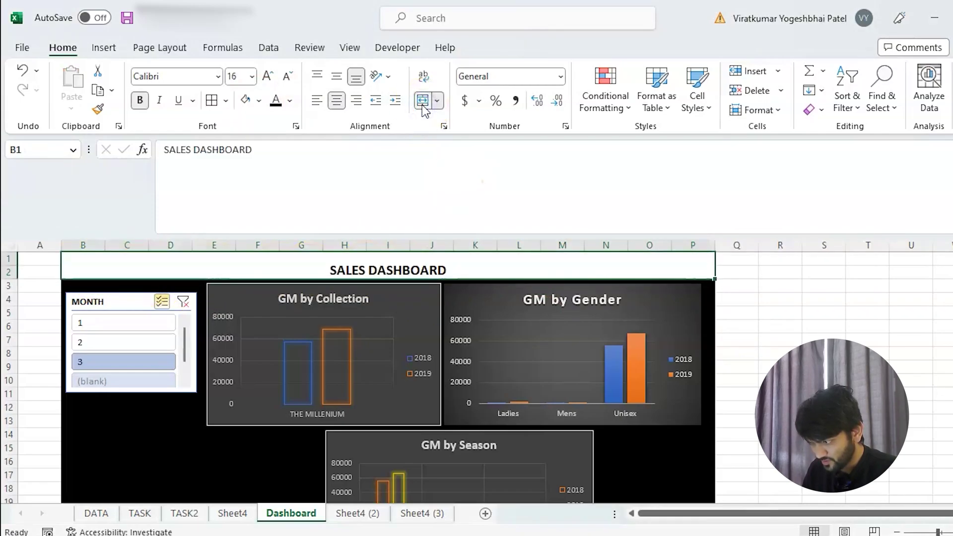
# Step: Fill the SALES DASHBOARD title range B1:P2 with Gray, Accent 3, Lighter 40%
pyautogui.click(258, 101)
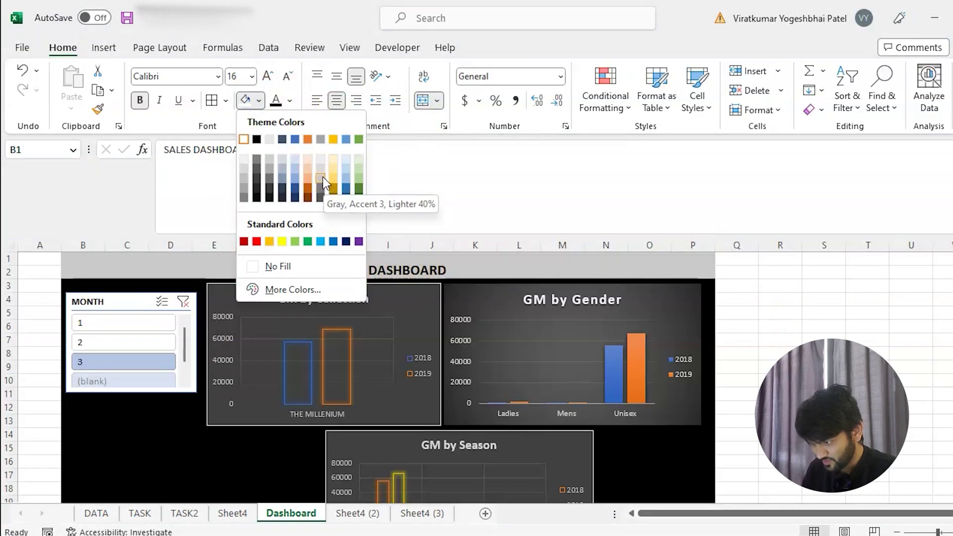
pyautogui.click(323, 176)
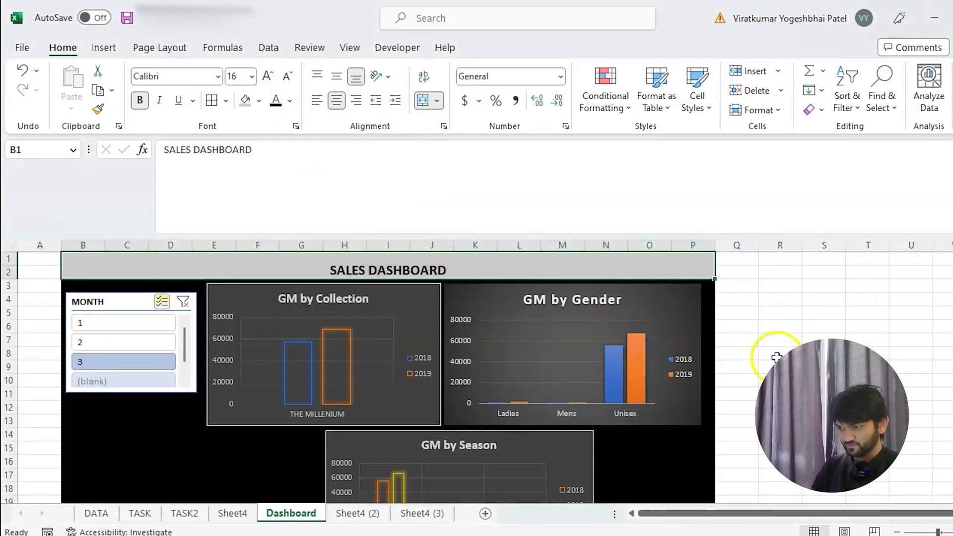
pyautogui.click(824, 367)
pyautogui.scroll(-2, 476, 377)
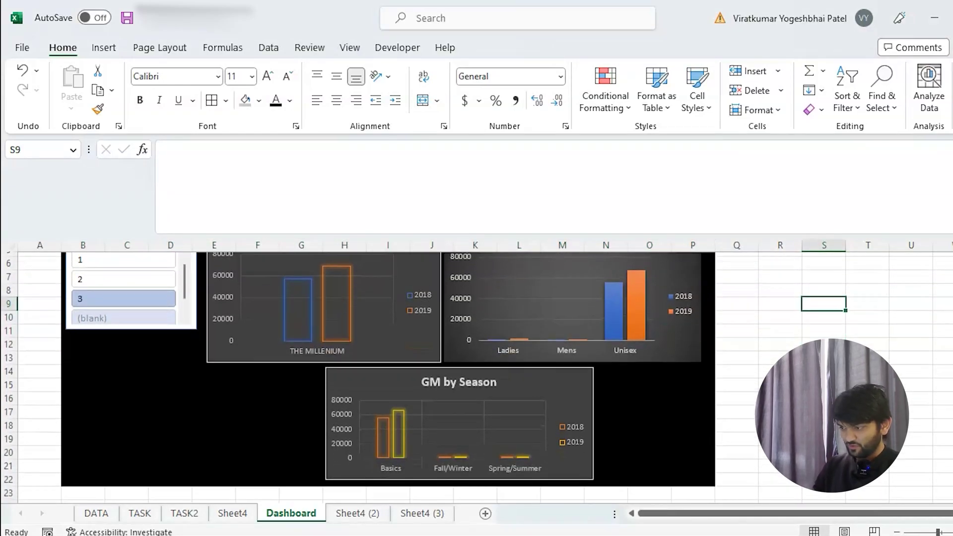
pyautogui.scroll(2, 476, 377)
# Step: Select the MONTH slicer and bring up its slicer formatting options
pyautogui.rightClick(823, 422)
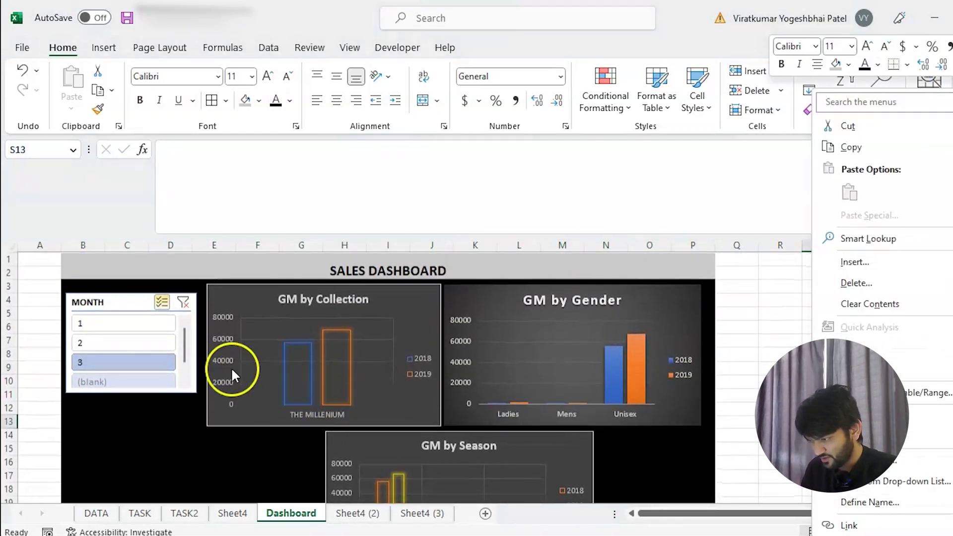
pyautogui.click(138, 304)
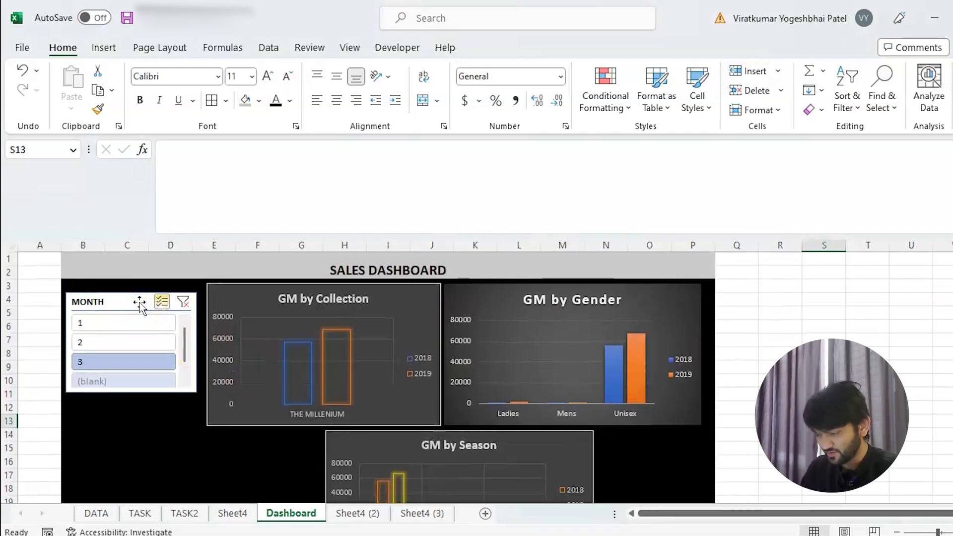
pyautogui.rightClick(140, 305)
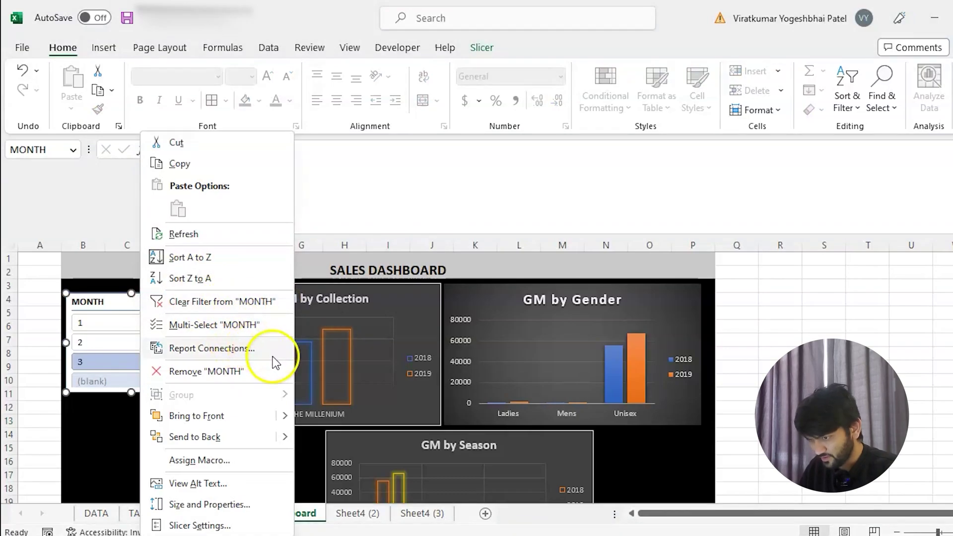
pyautogui.press('Escape')
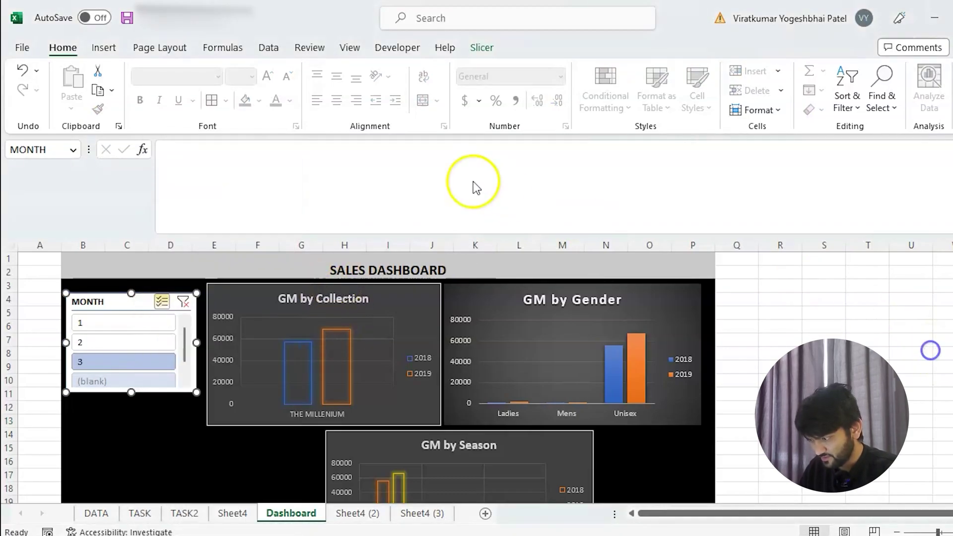
pyautogui.click(481, 48)
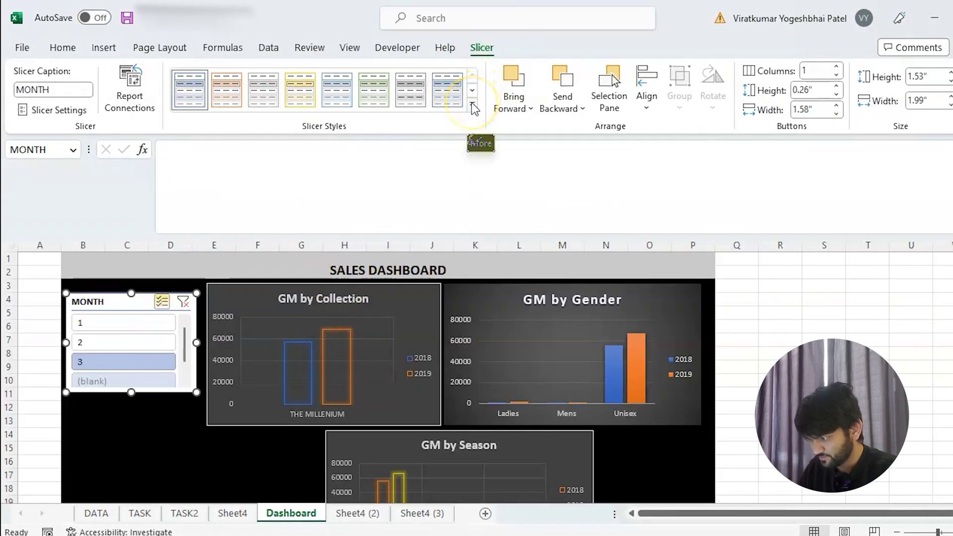
pyautogui.rightClick(137, 300)
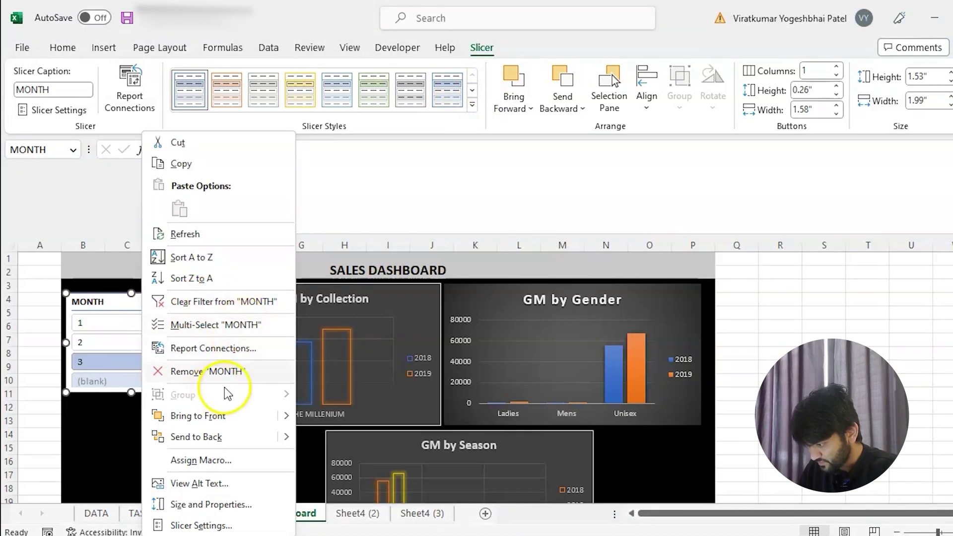
pyautogui.click(201, 525)
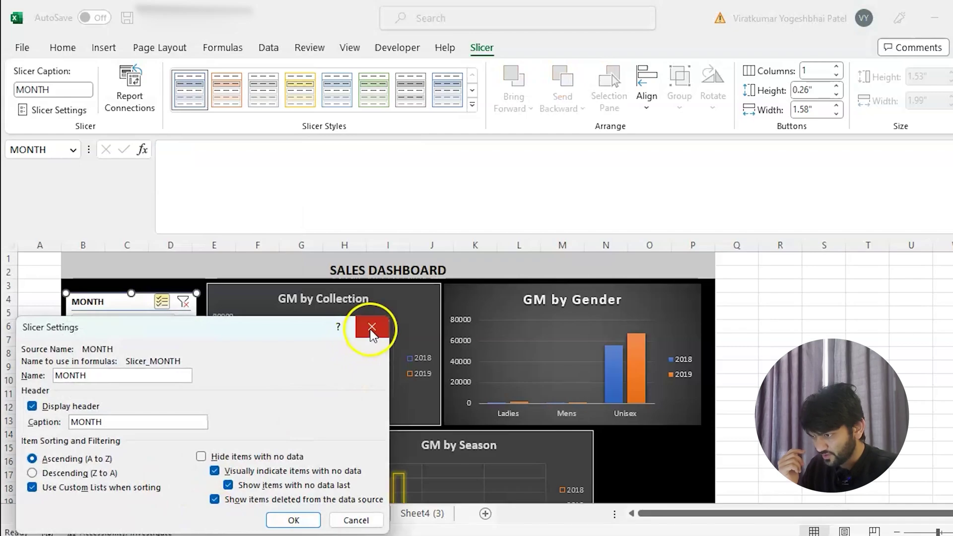
pyautogui.click(372, 328)
# Step: Create a custom slicer style, Slicer Style 1, with a light gray Whole Slicer fill and apply it to the MONTH slicer
pyautogui.click(471, 108)
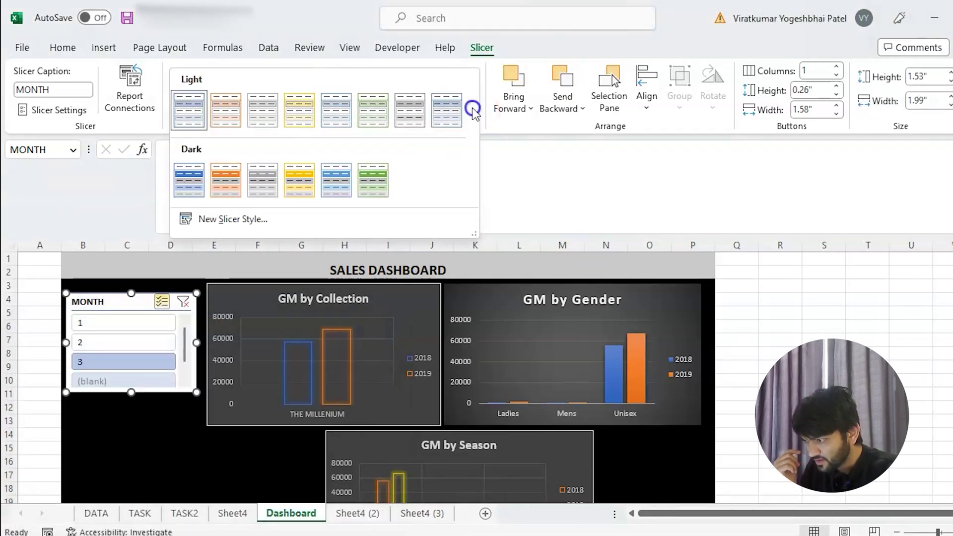
pyautogui.click(224, 219)
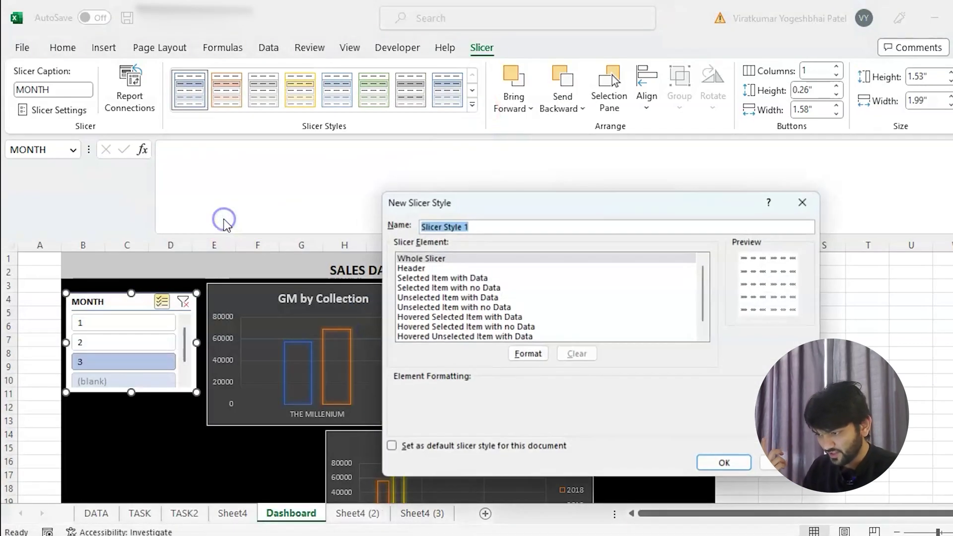
pyautogui.click(438, 259)
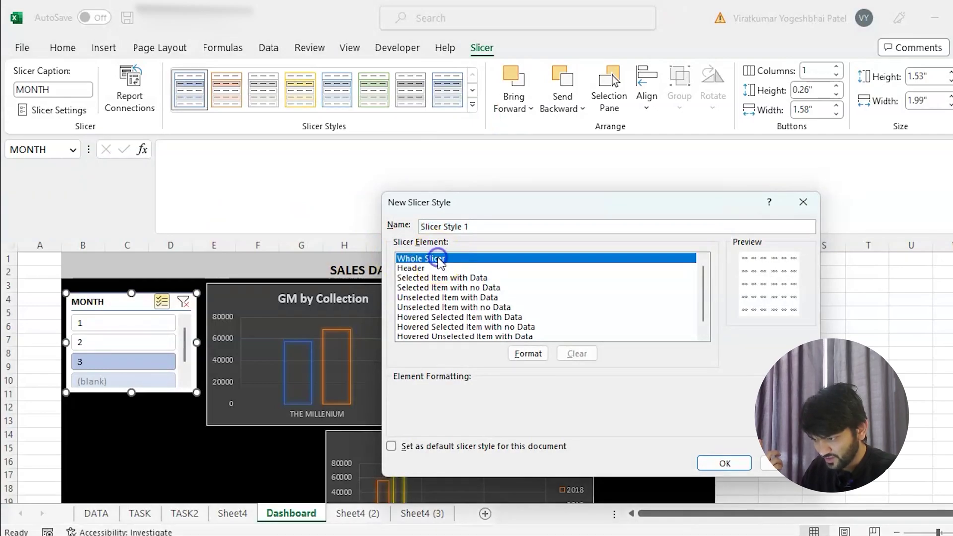
pyautogui.click(538, 353)
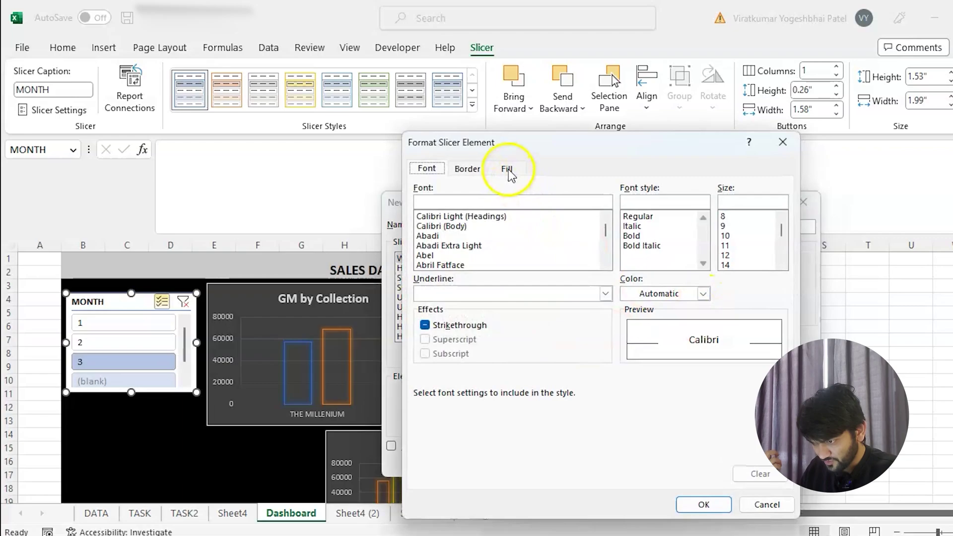
pyautogui.click(507, 169)
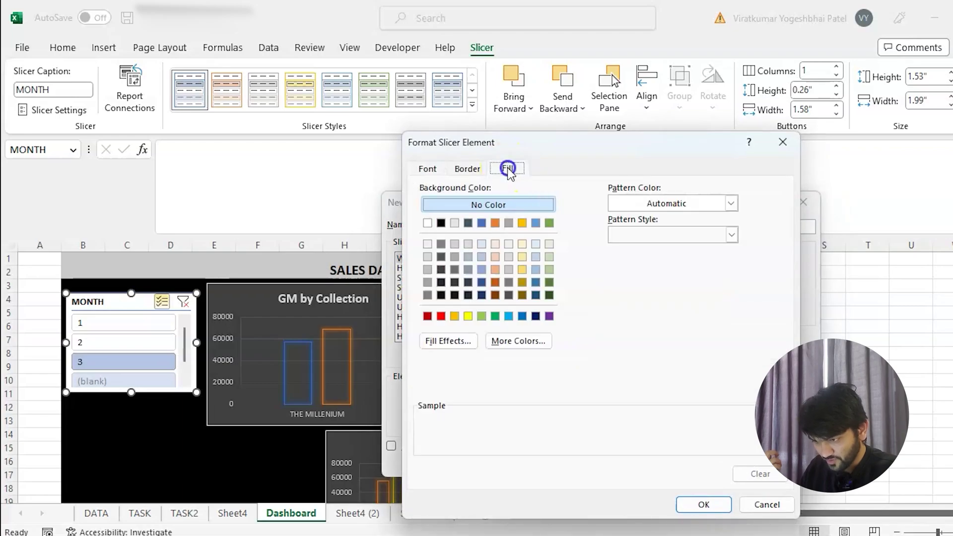
pyautogui.click(455, 223)
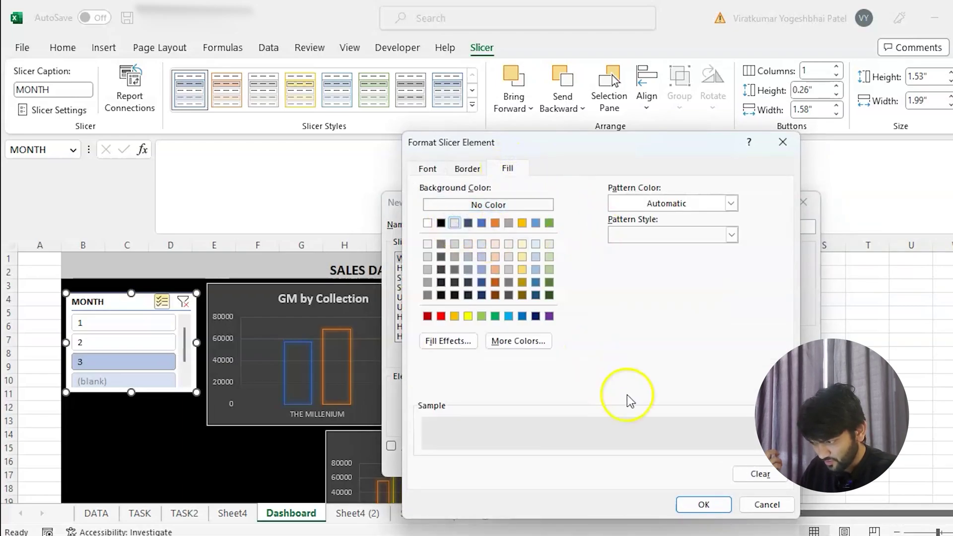
pyautogui.click(703, 505)
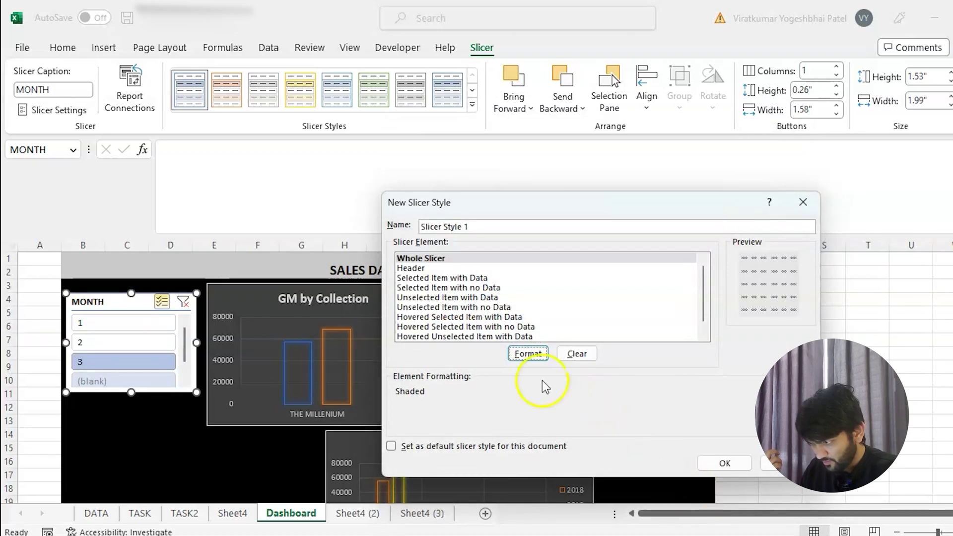
pyautogui.click(725, 462)
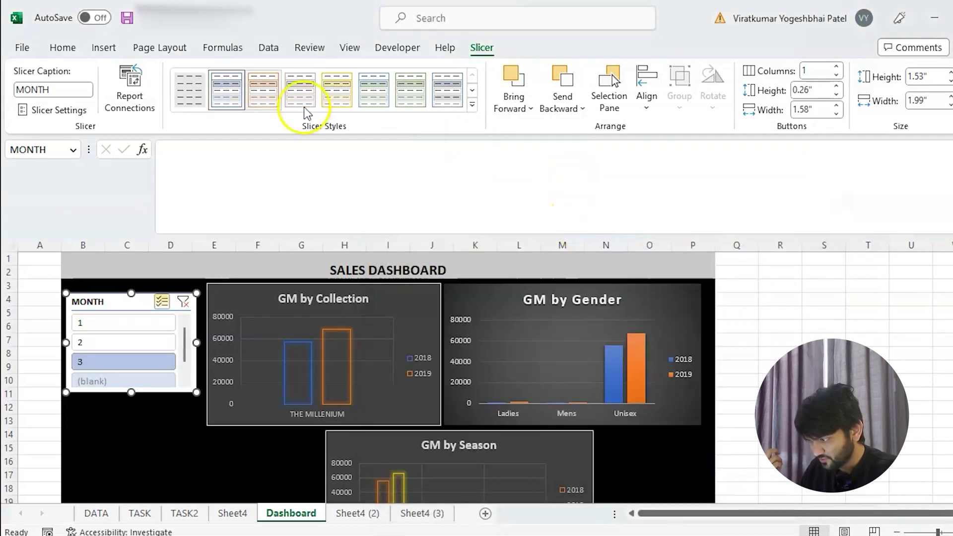
pyautogui.click(189, 79)
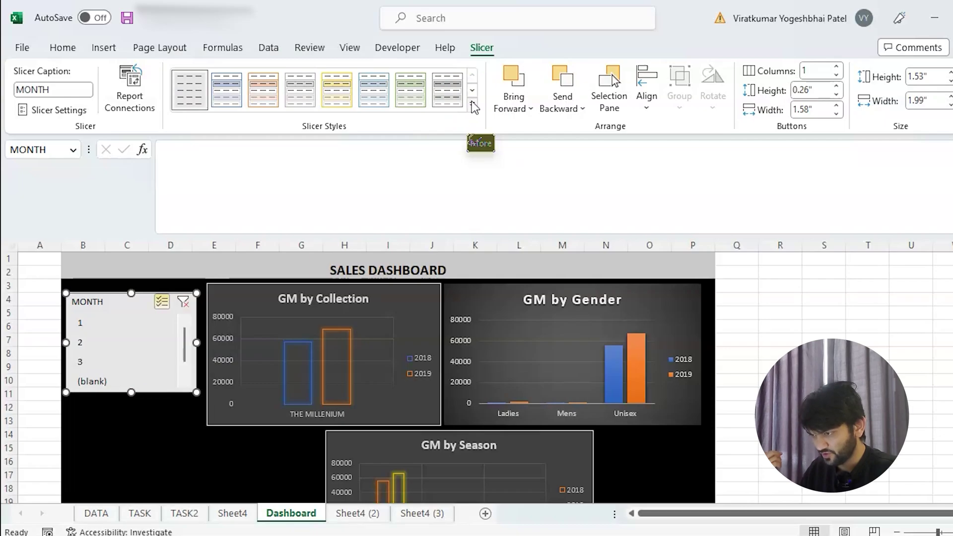
# Step: Modify Slicer Style 1 so that the Header element has a black fill
pyautogui.click(282, 206)
pyautogui.click(472, 104)
pyautogui.rightClick(193, 90)
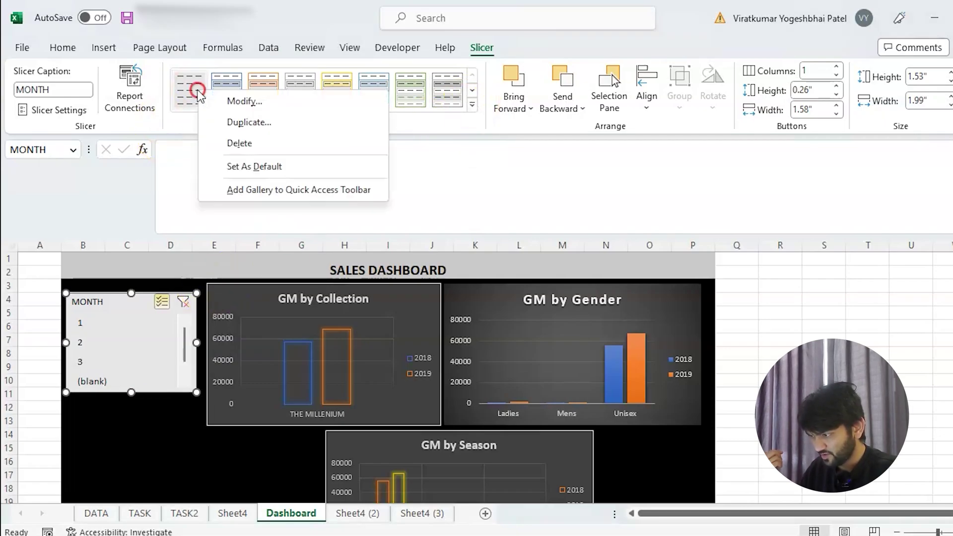
pyautogui.click(222, 101)
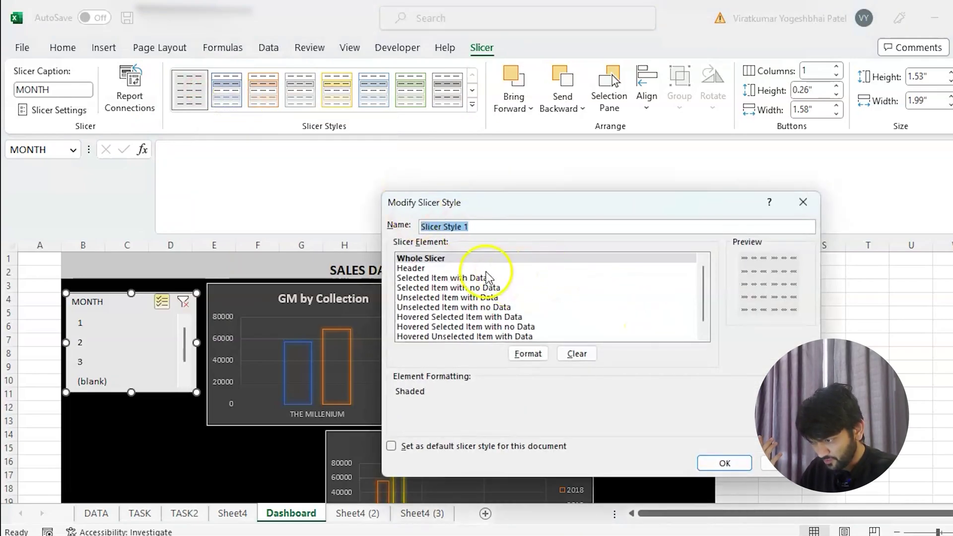
pyautogui.click(429, 268)
pyautogui.click(529, 354)
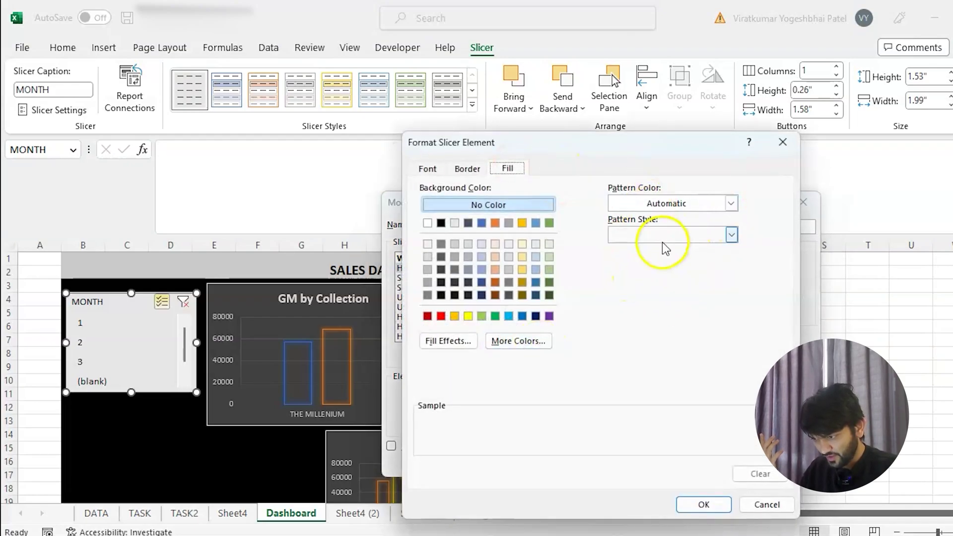
pyautogui.click(441, 223)
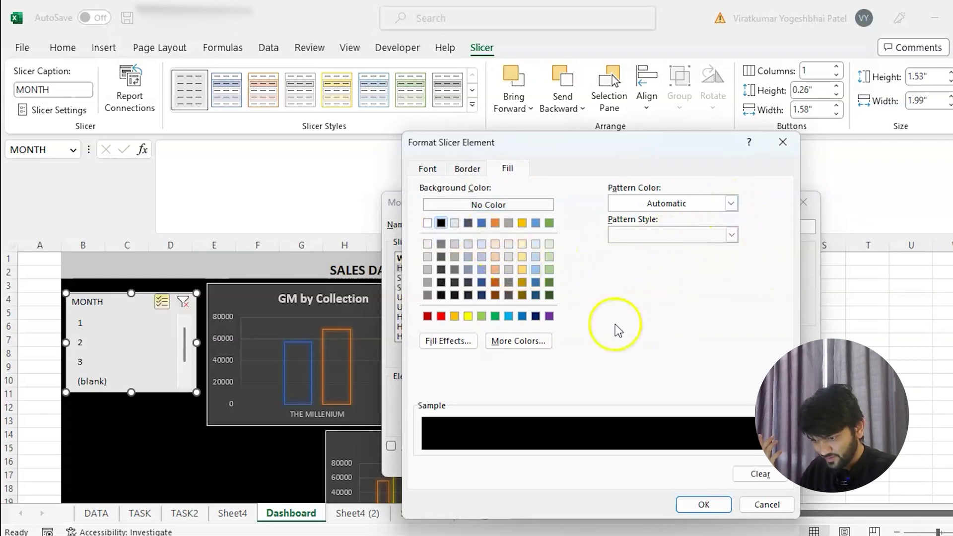
pyautogui.click(707, 504)
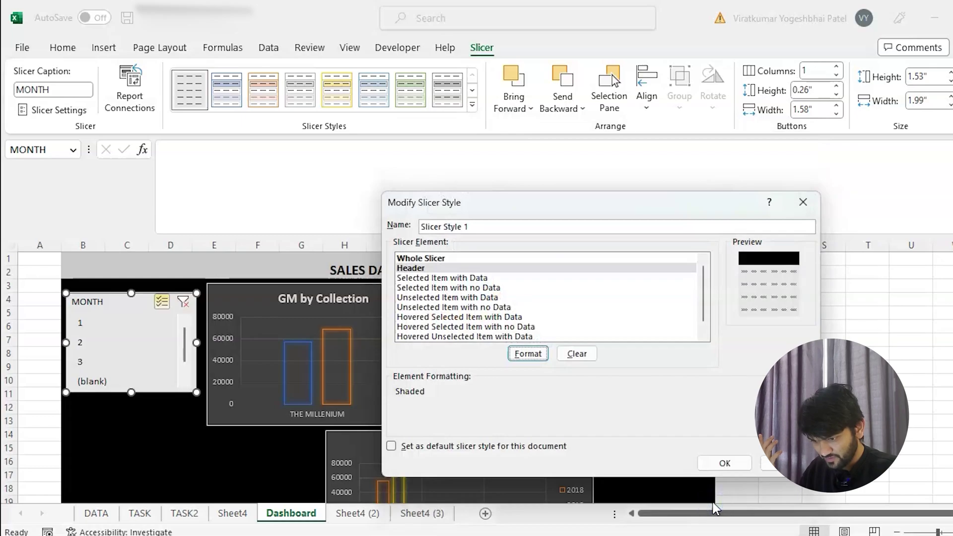
pyautogui.click(725, 463)
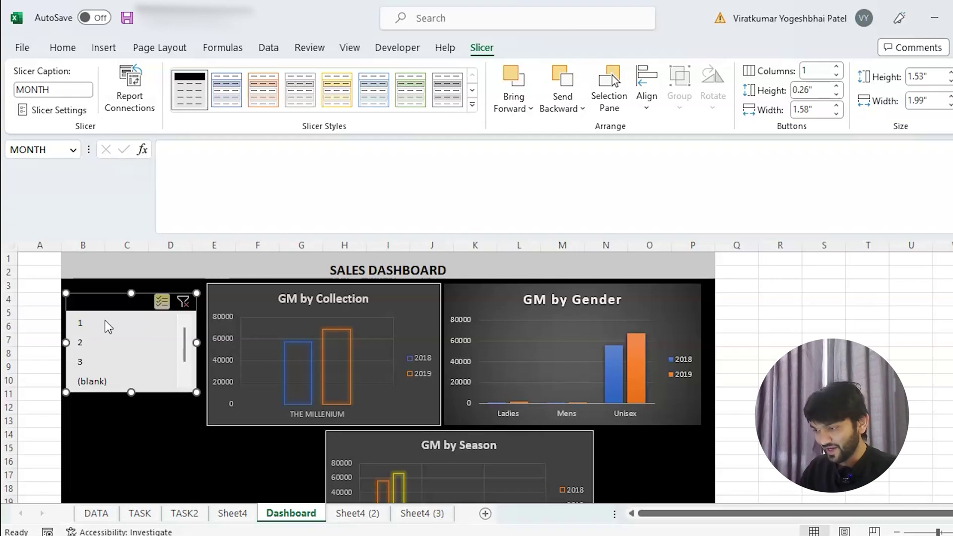
# Step: Set the Header font of Slicer Style 1 to bold white
pyautogui.click(476, 108)
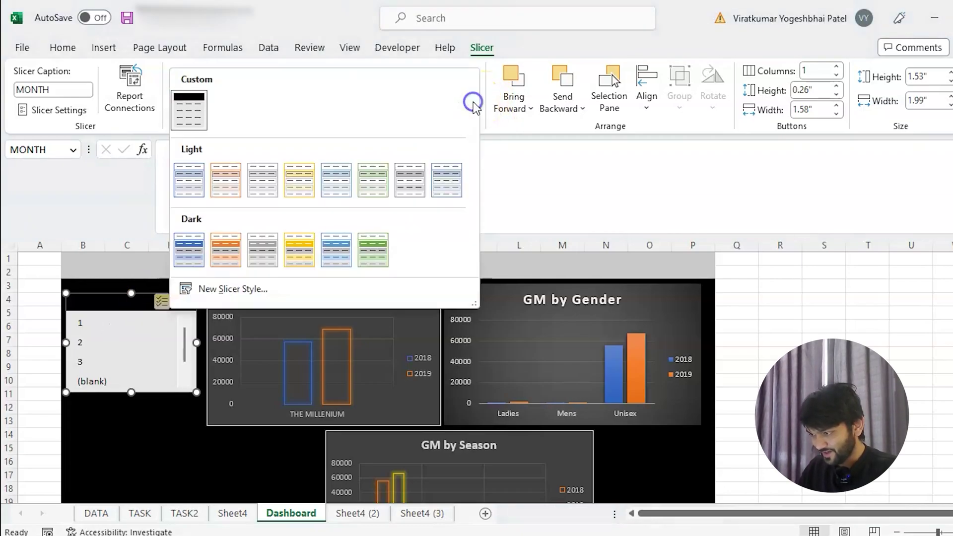
pyautogui.click(627, 224)
pyautogui.rightClick(198, 97)
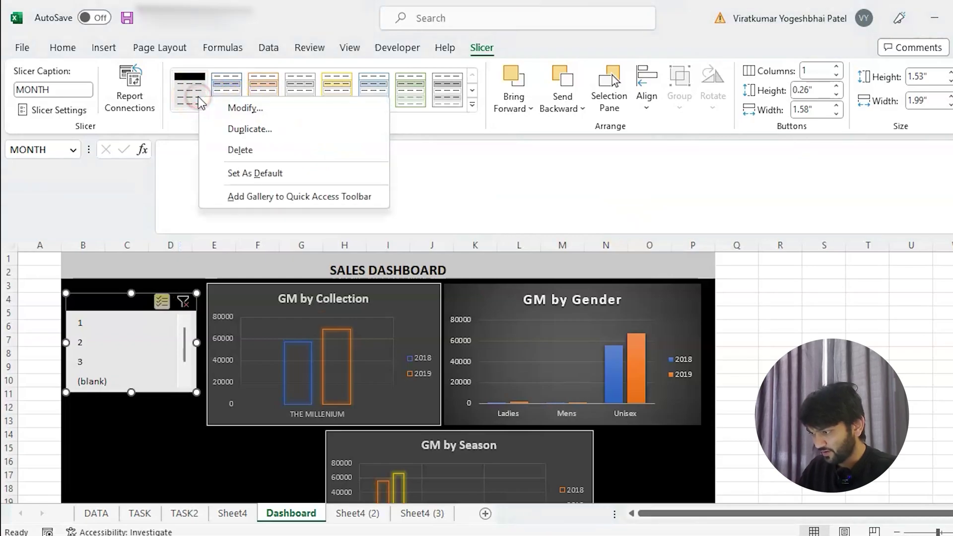
pyautogui.click(246, 109)
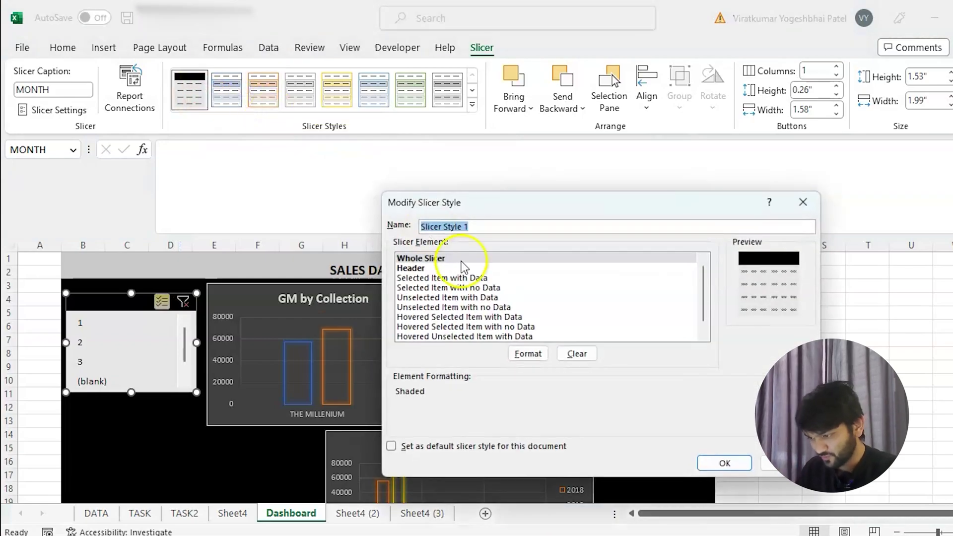
pyautogui.click(413, 268)
pyautogui.click(531, 354)
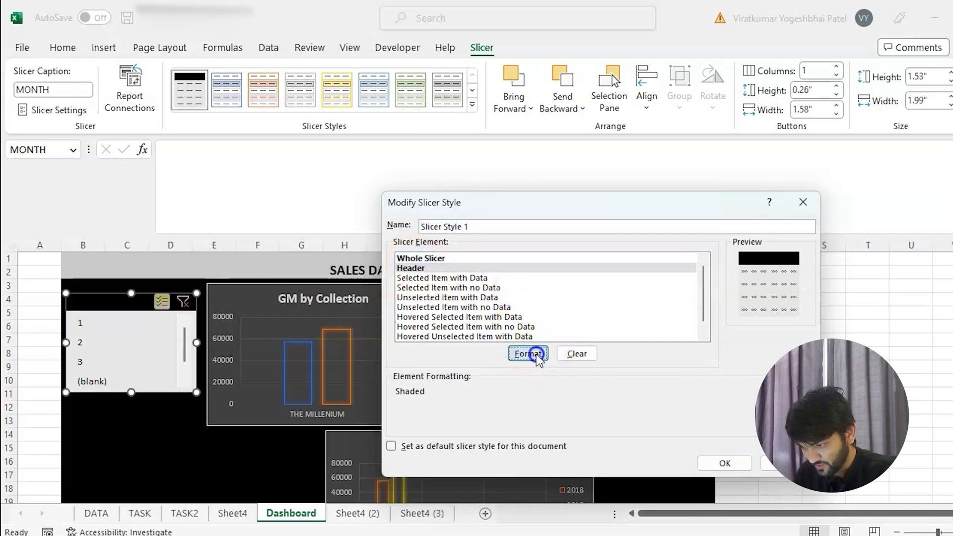
pyautogui.click(461, 169)
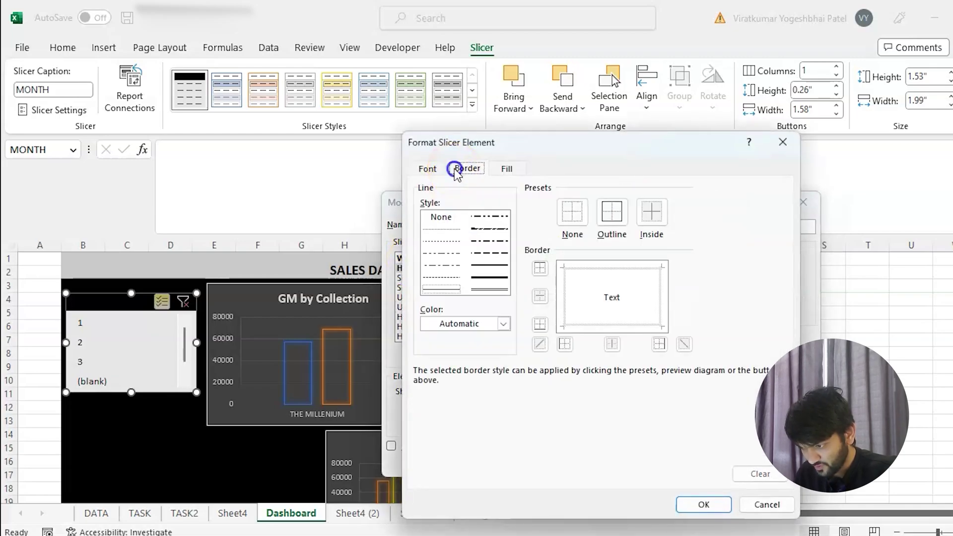
pyautogui.click(428, 168)
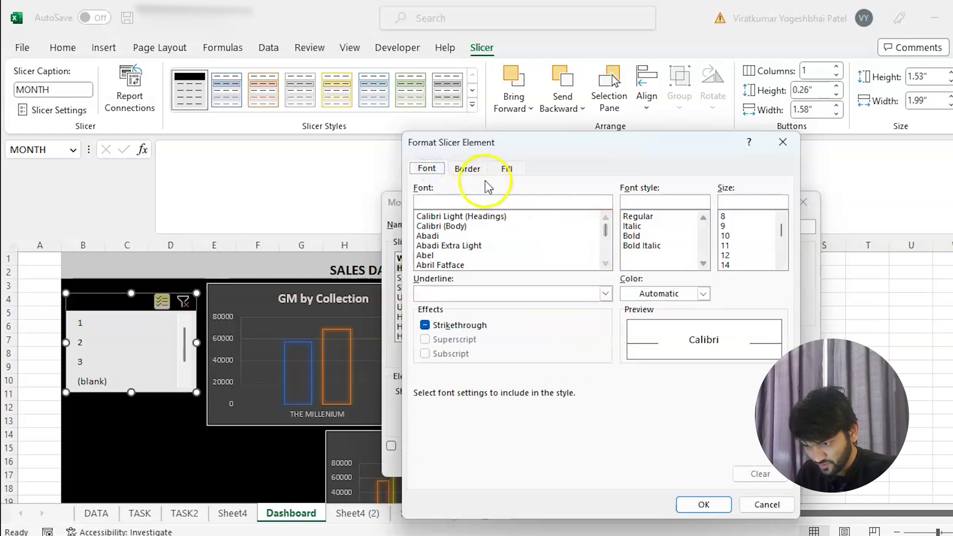
pyautogui.click(704, 299)
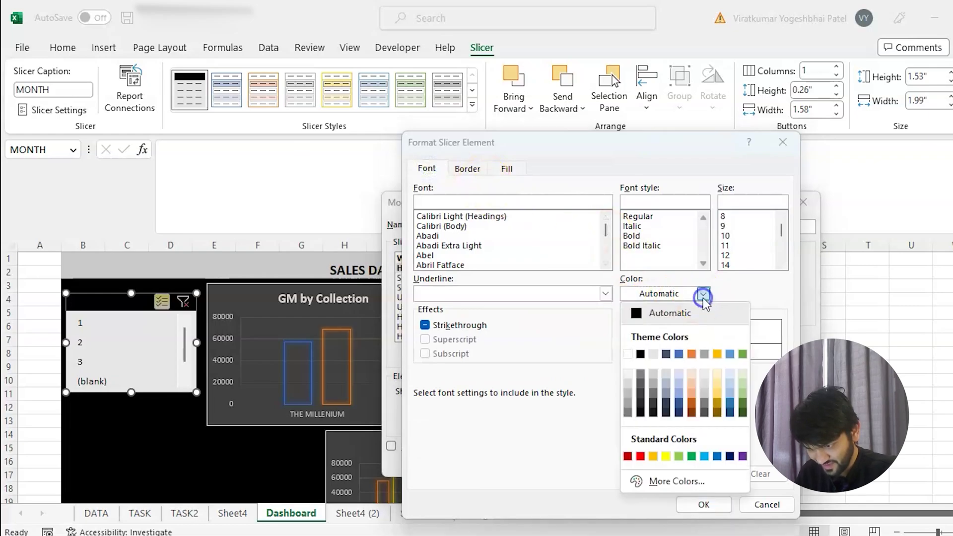
pyautogui.click(628, 353)
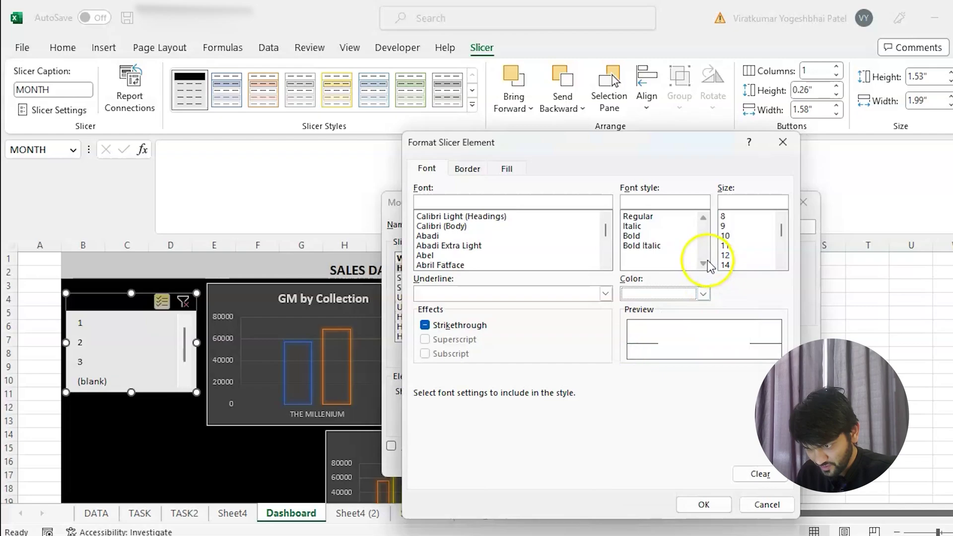
pyautogui.click(635, 235)
pyautogui.press('Return')
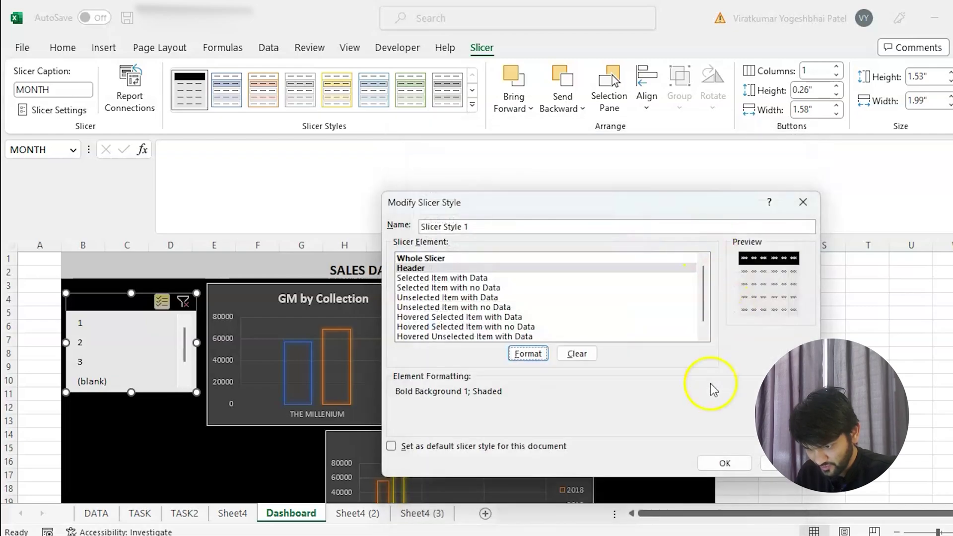
pyautogui.click(720, 461)
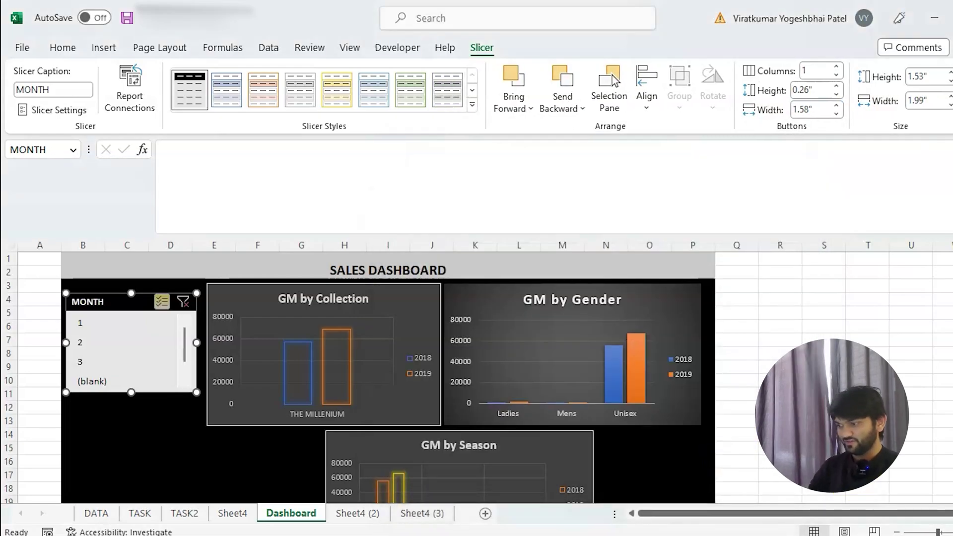
# Step: Deselect the MONTH slicer and toggle month 1 in it to test the chart filtering
pyautogui.click(867, 407)
pyautogui.click(804, 354)
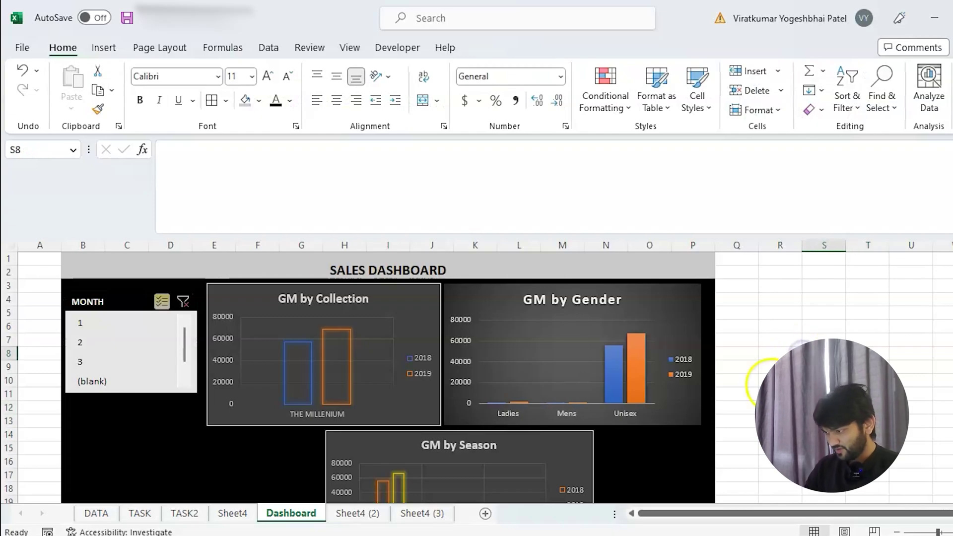
pyautogui.click(99, 325)
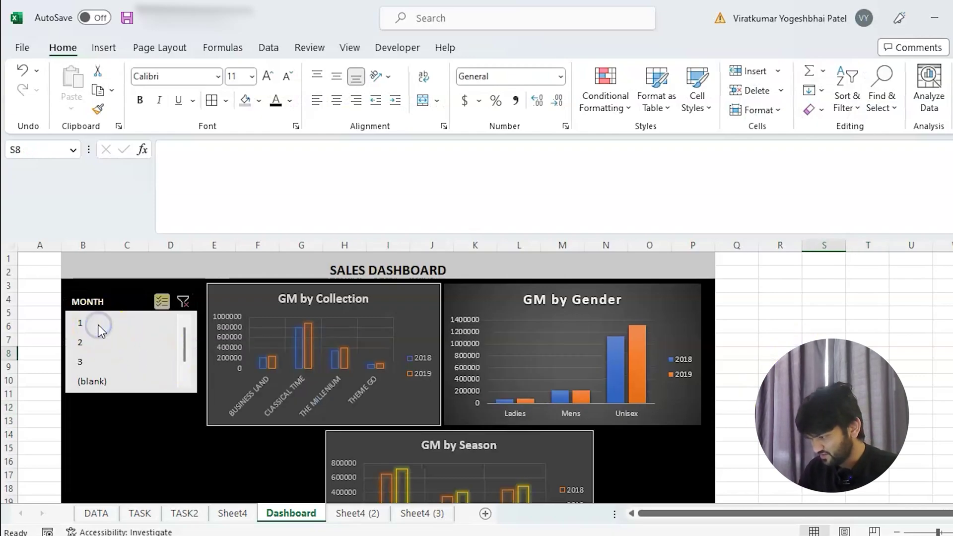
pyautogui.click(90, 329)
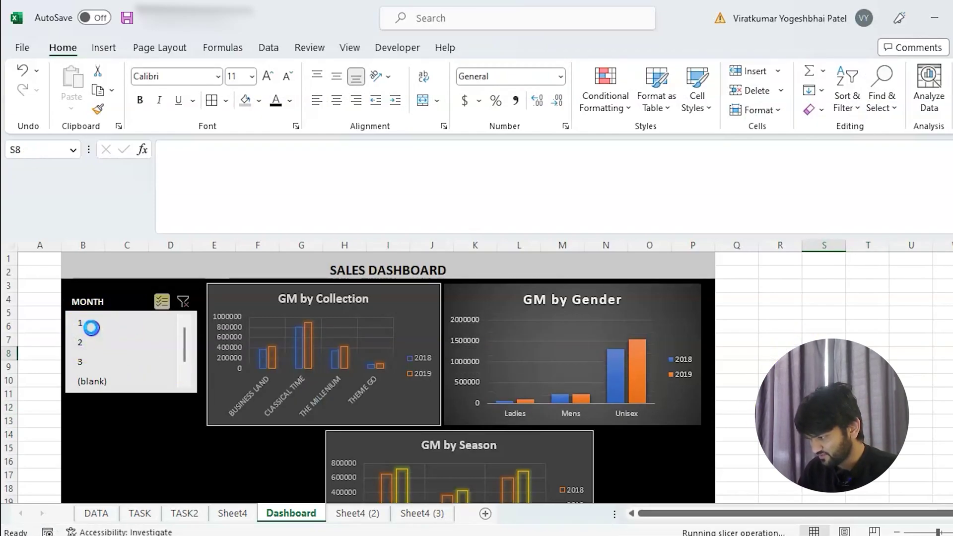
pyautogui.rightClick(91, 327)
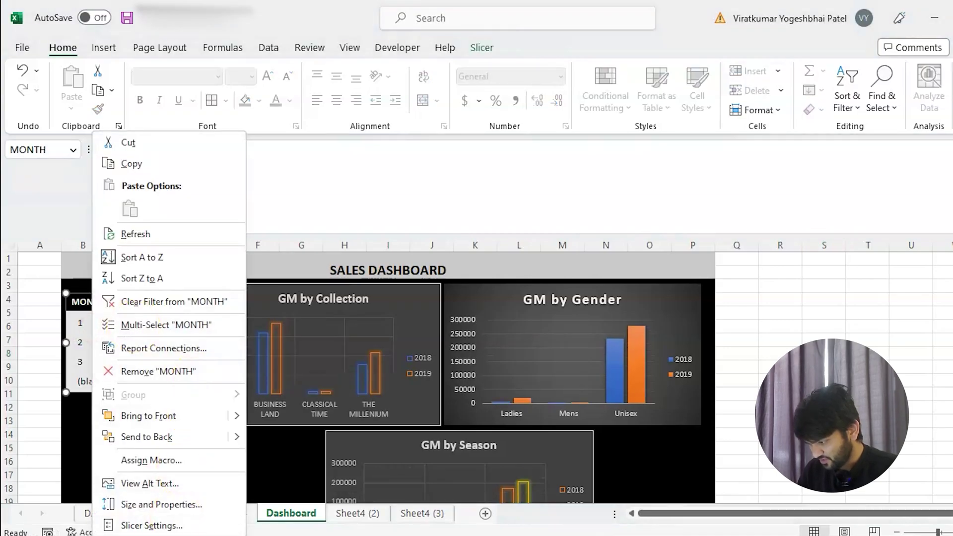
pyautogui.click(165, 525)
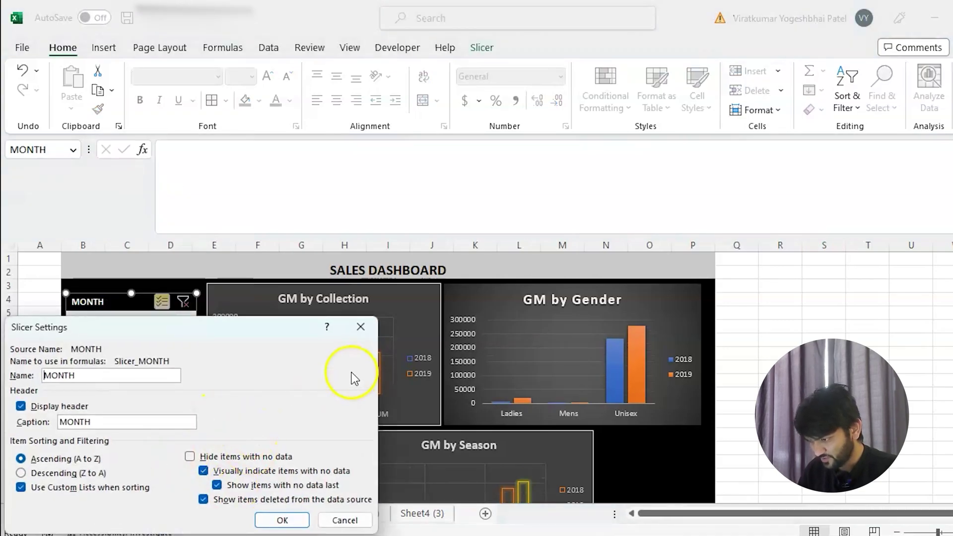
pyautogui.click(361, 328)
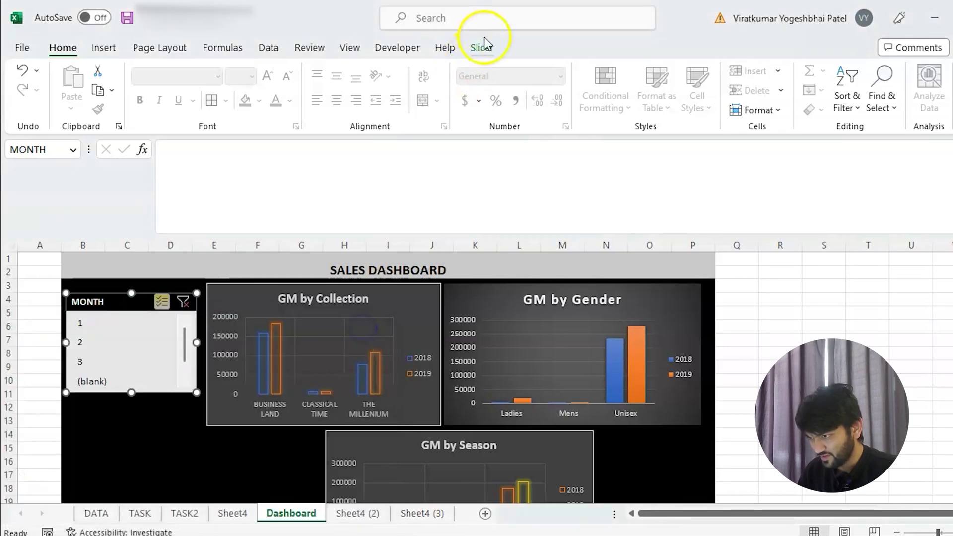
# Step: Modify Slicer Style 1 of the MONTH slicer by giving the Selected Item with Data element an outline border
pyautogui.click(481, 48)
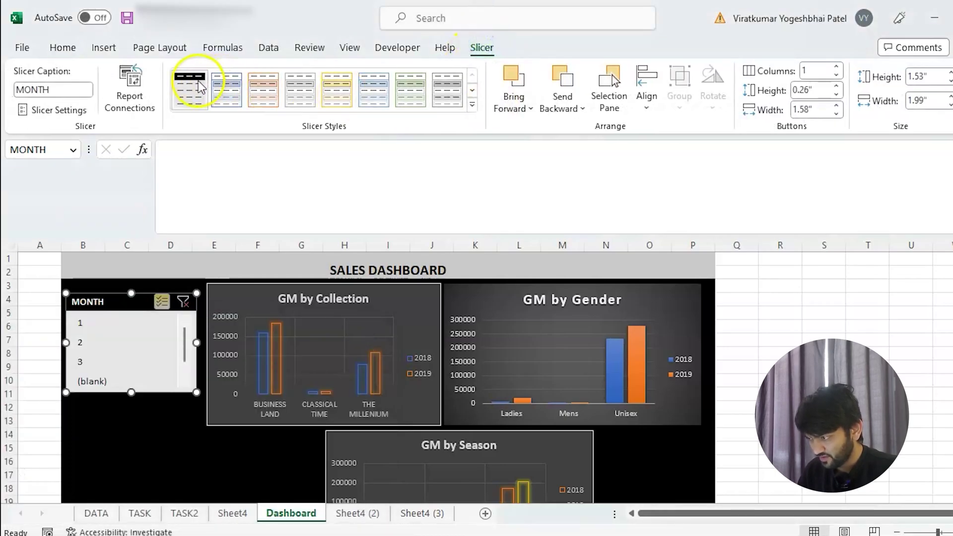
pyautogui.rightClick(193, 97)
pyautogui.click(206, 105)
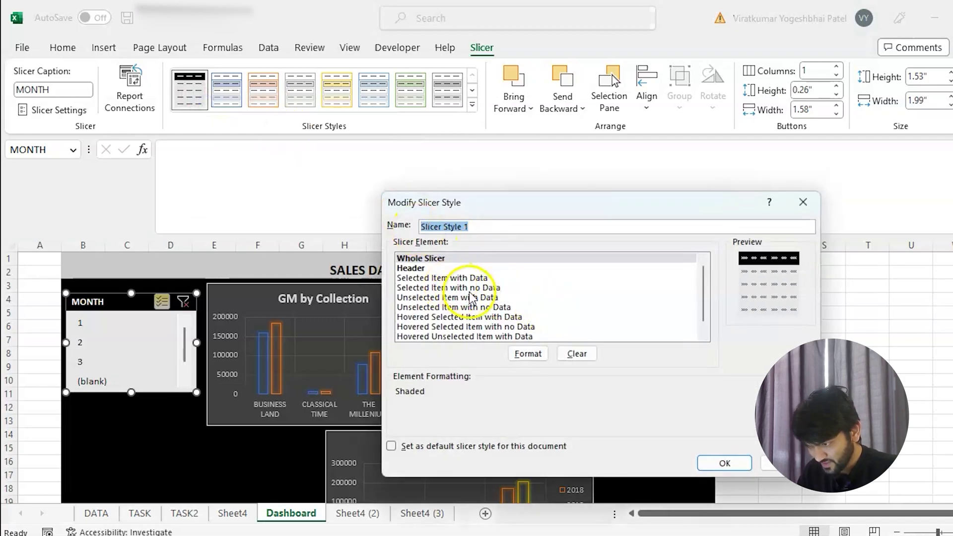
pyautogui.click(475, 280)
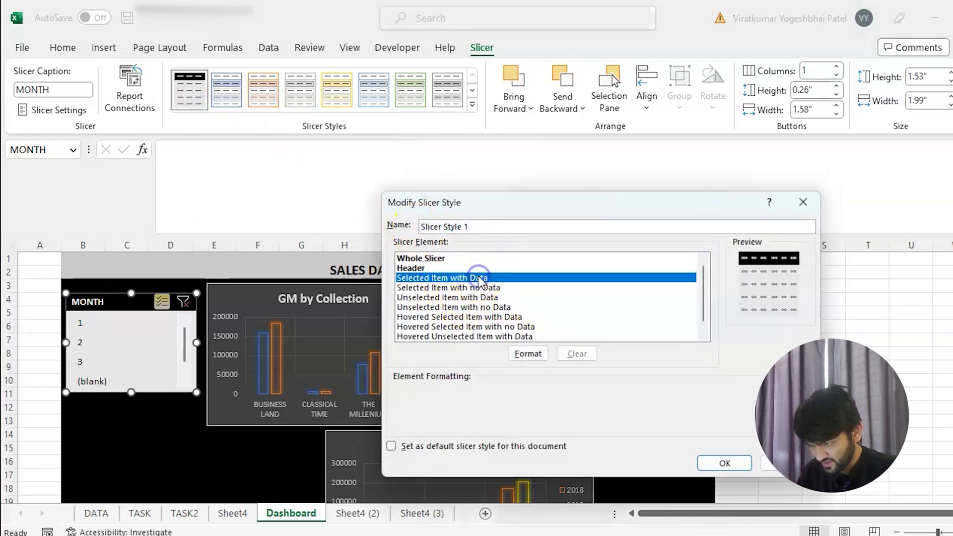
pyautogui.click(527, 355)
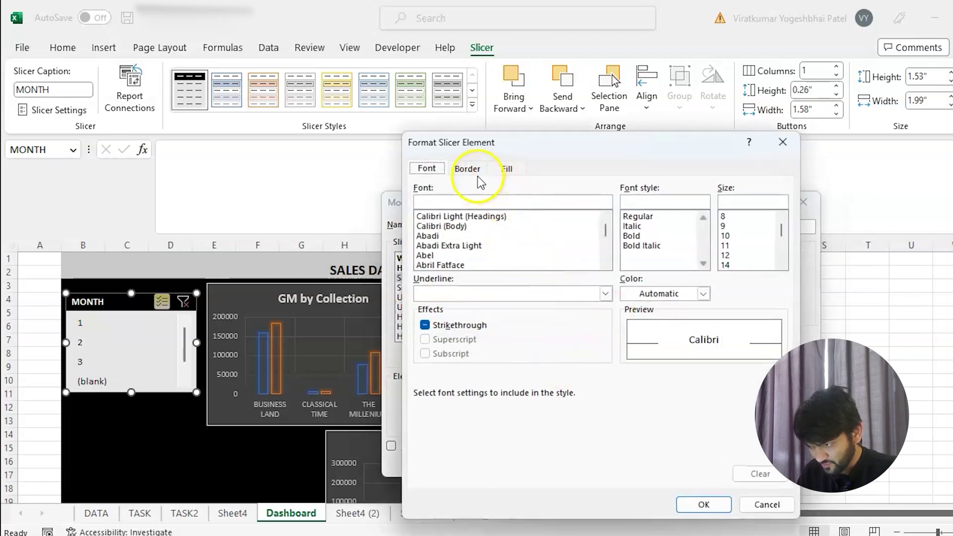
pyautogui.click(478, 170)
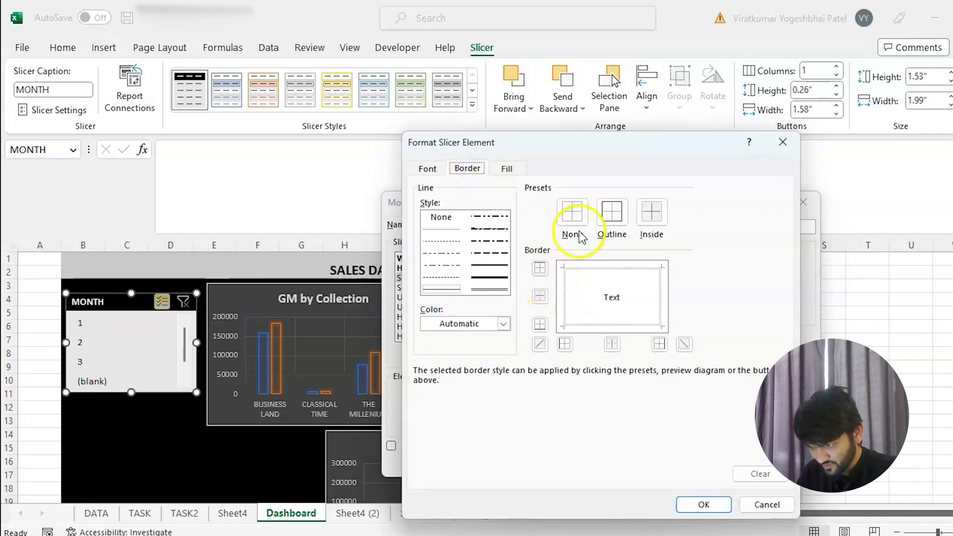
pyautogui.click(608, 218)
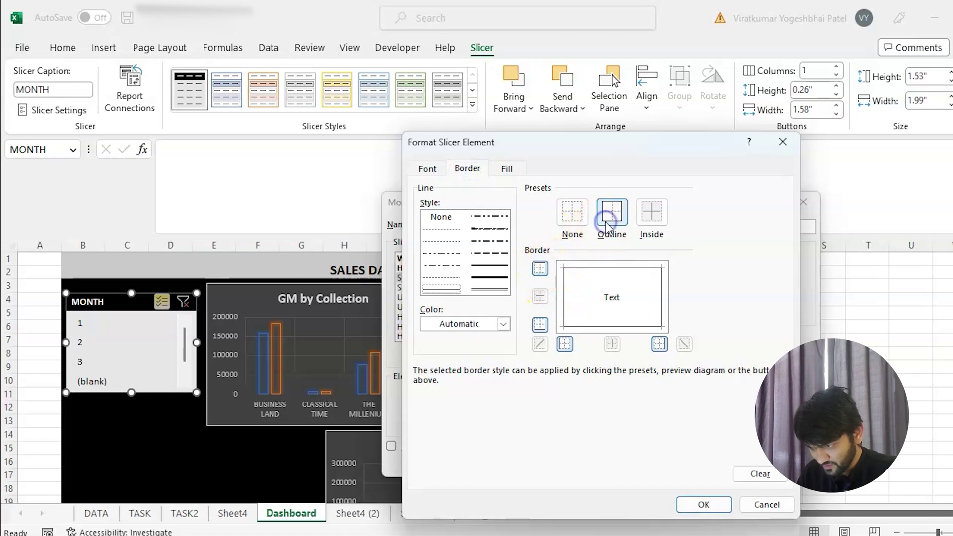
# Step: Set the Selected Item with Data font color to the blue Accent 1 theme color and save the slicer style
pyautogui.click(507, 169)
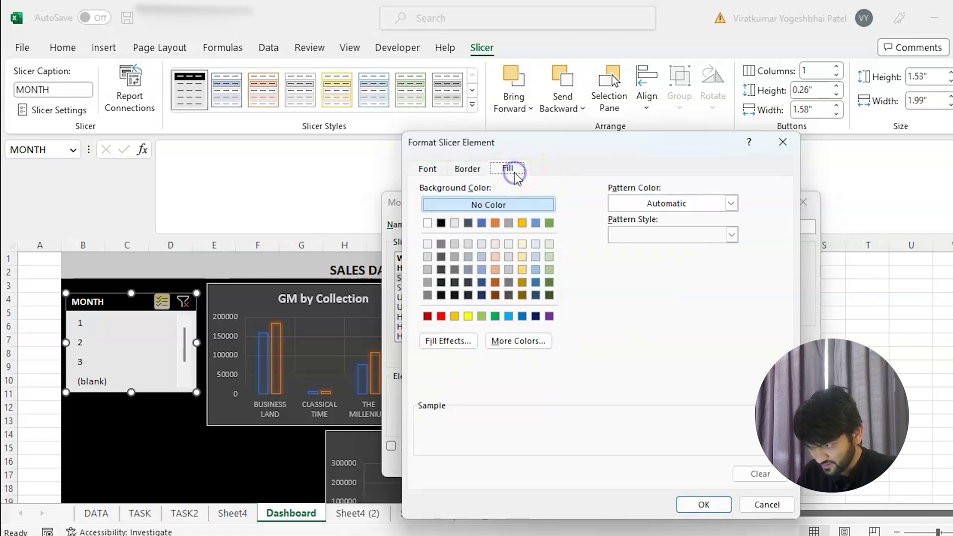
pyautogui.click(465, 169)
pyautogui.click(435, 167)
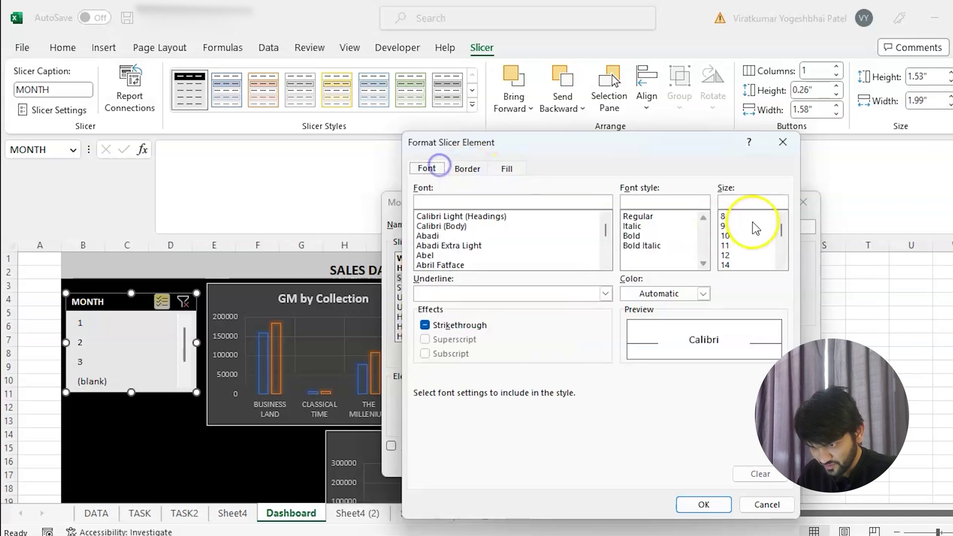
pyautogui.click(703, 293)
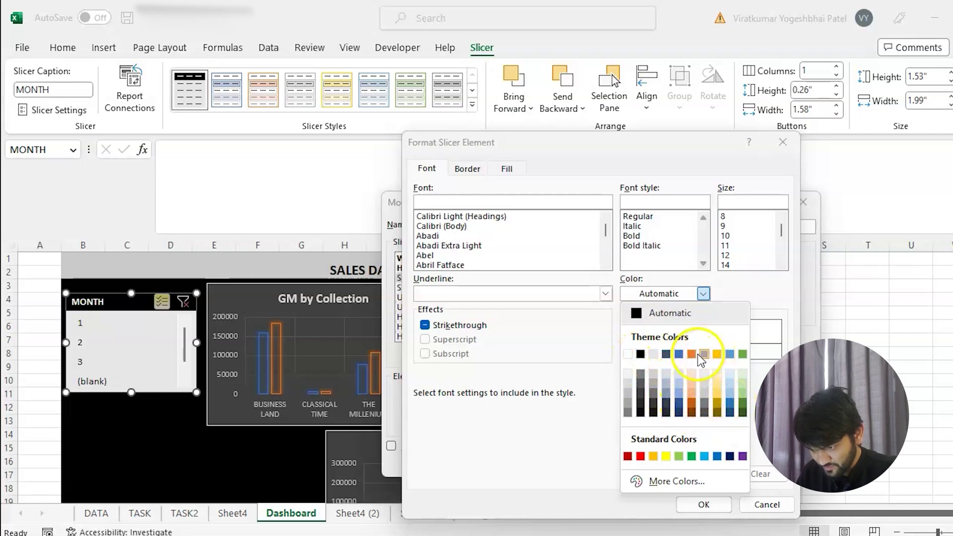
pyautogui.click(675, 353)
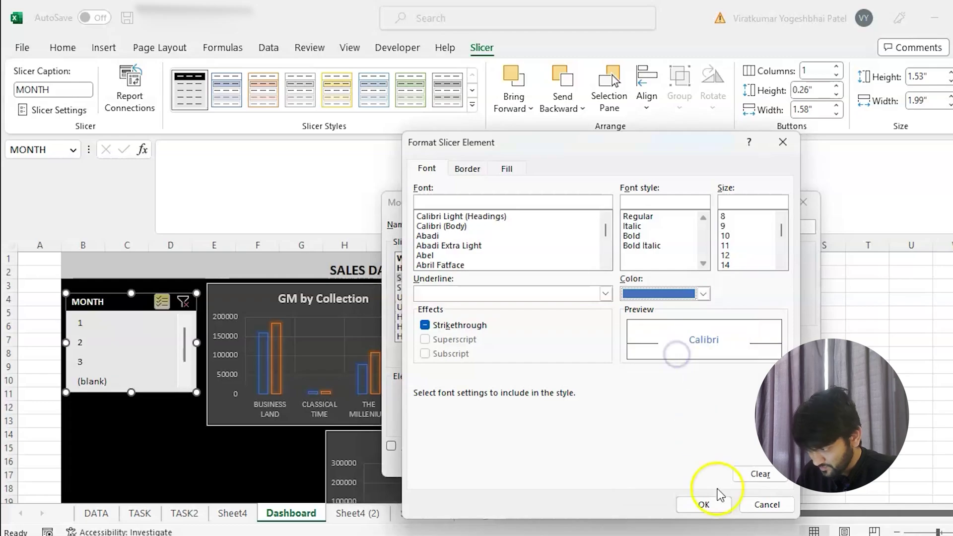
pyautogui.click(711, 504)
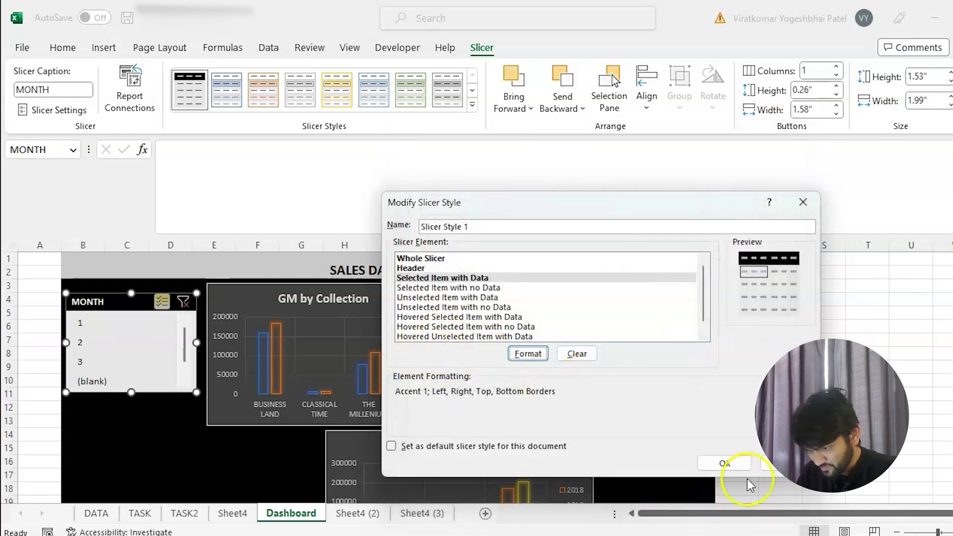
pyautogui.click(729, 462)
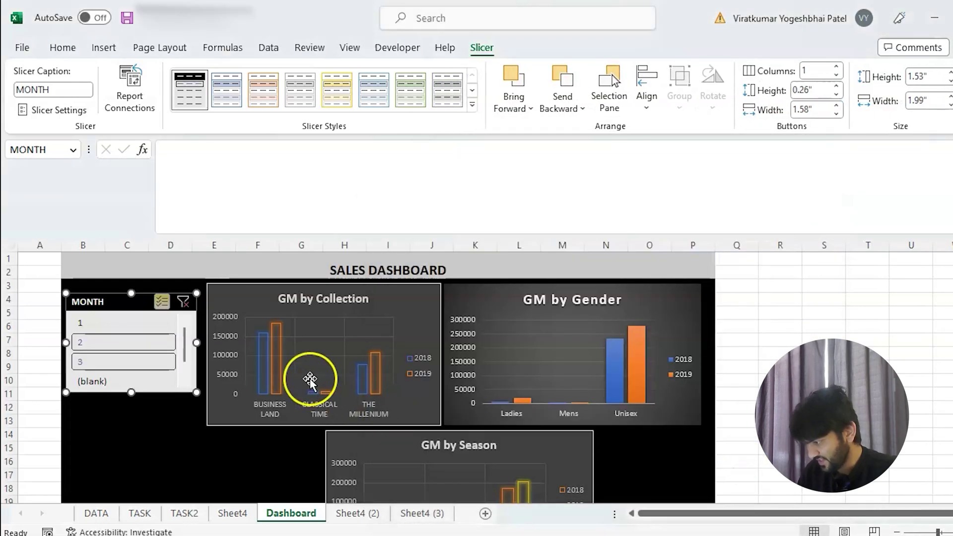
# Step: Filter the dashboard charts to months 1 and 2 with the MONTH slicer, deselect the slicer and review the charts
pyautogui.click(142, 328)
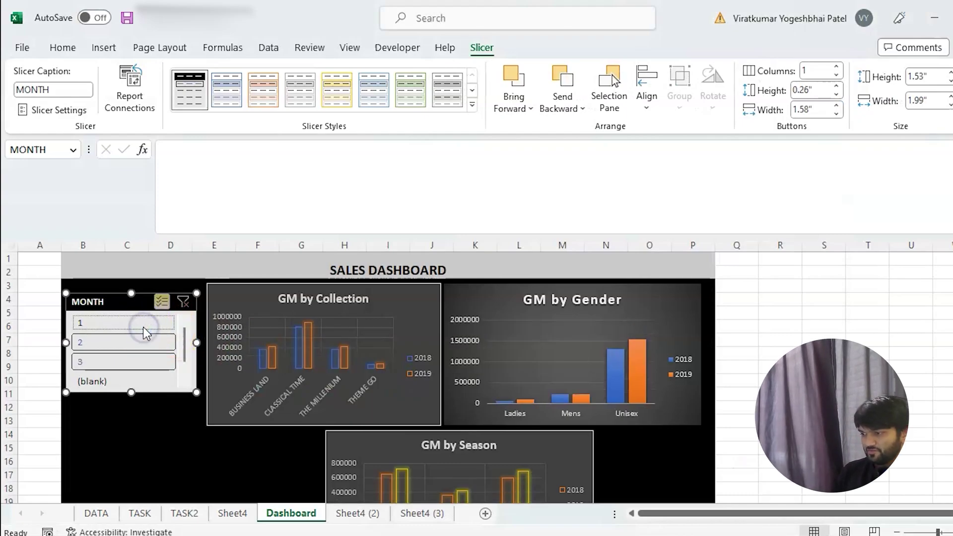
pyautogui.click(129, 362)
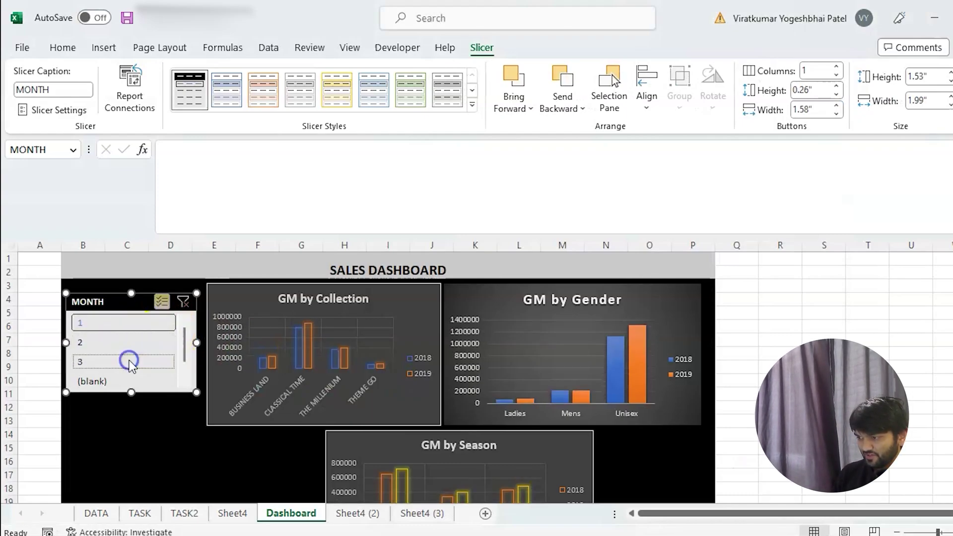
pyautogui.click(125, 347)
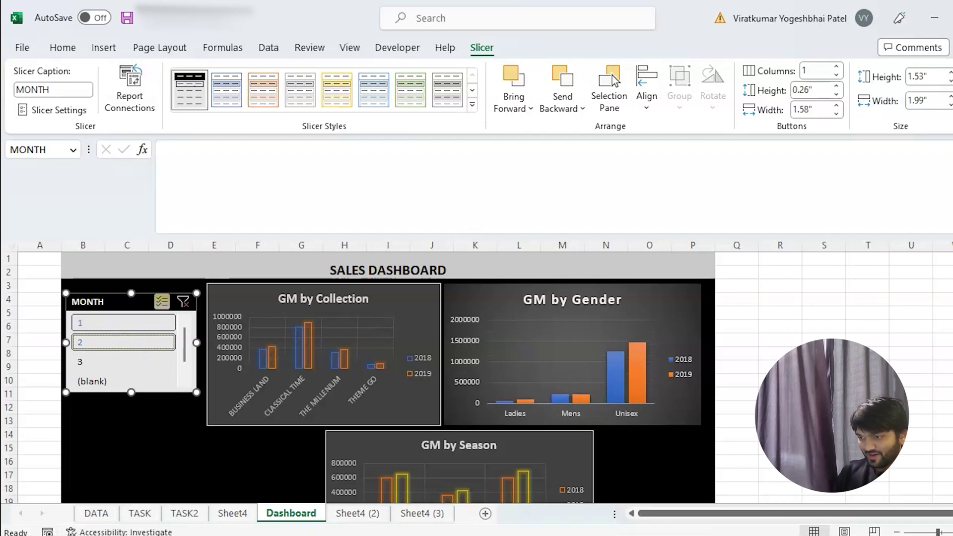
pyautogui.click(823, 380)
pyautogui.scroll(-1, 824, 380)
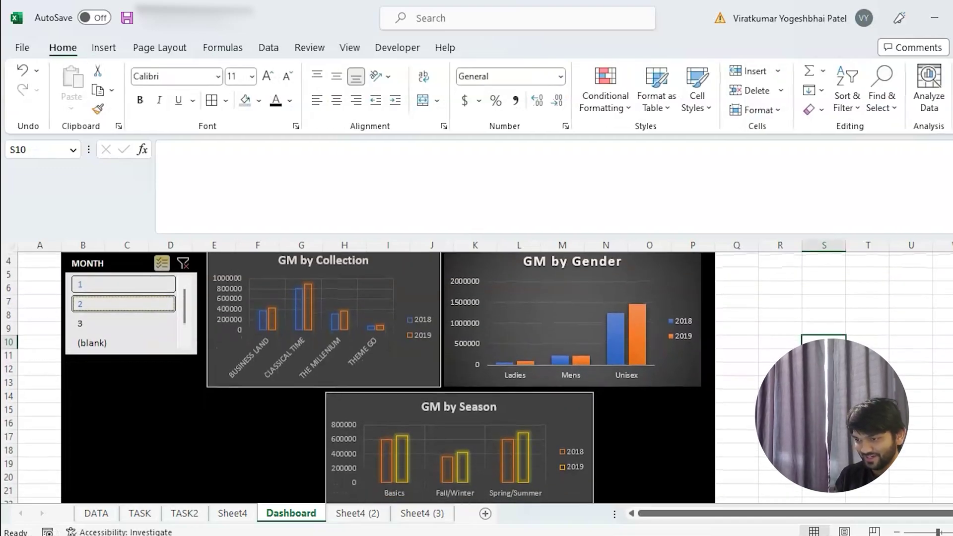
pyautogui.click(775, 317)
pyautogui.scroll(1, 777, 347)
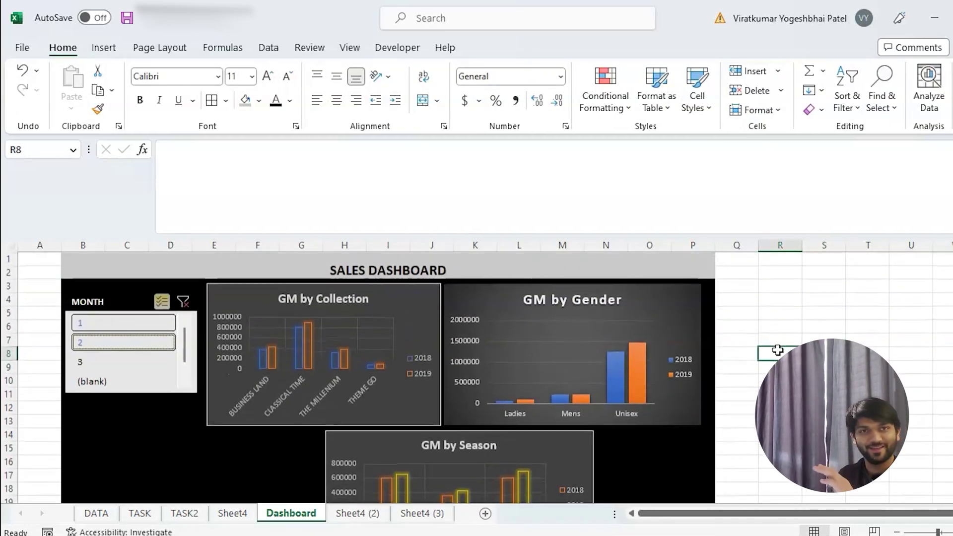